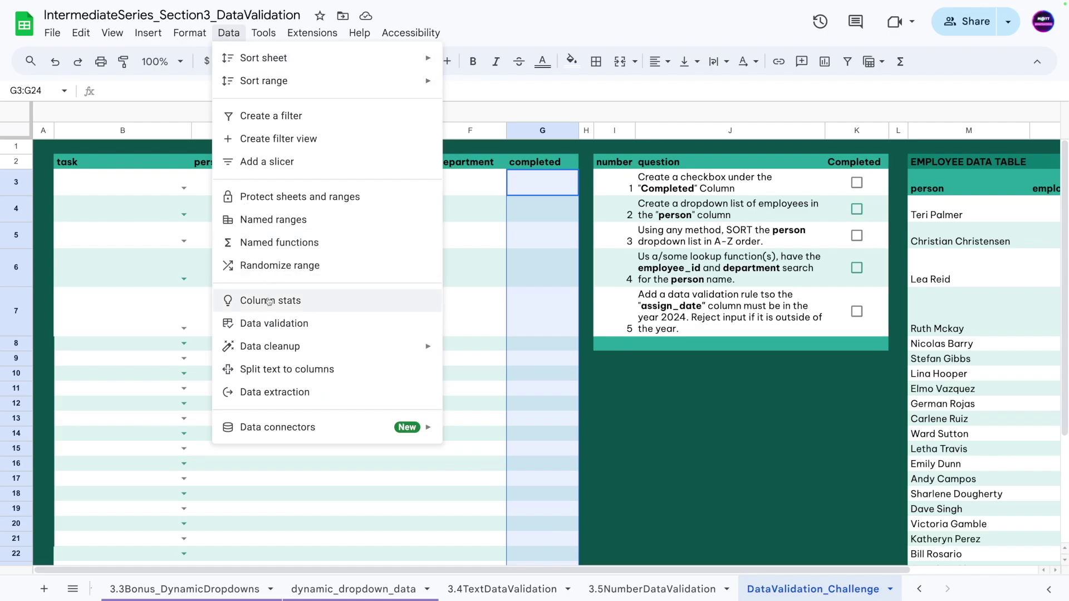
# Step: Add a Checkbox data validation rule to the completed column, range G3:G24
pyautogui.click(270, 323)
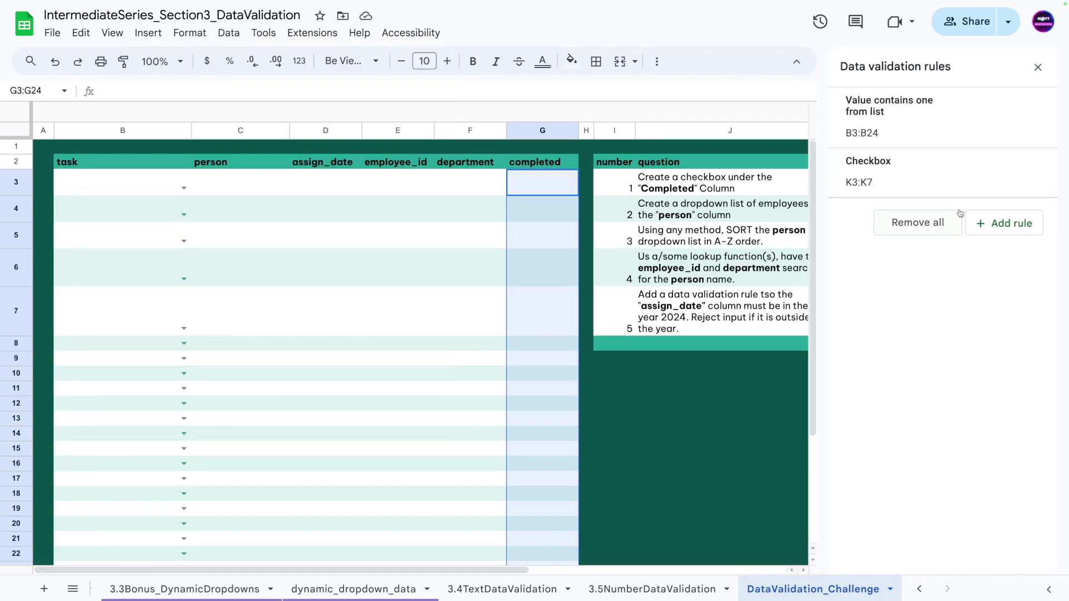
pyautogui.click(987, 224)
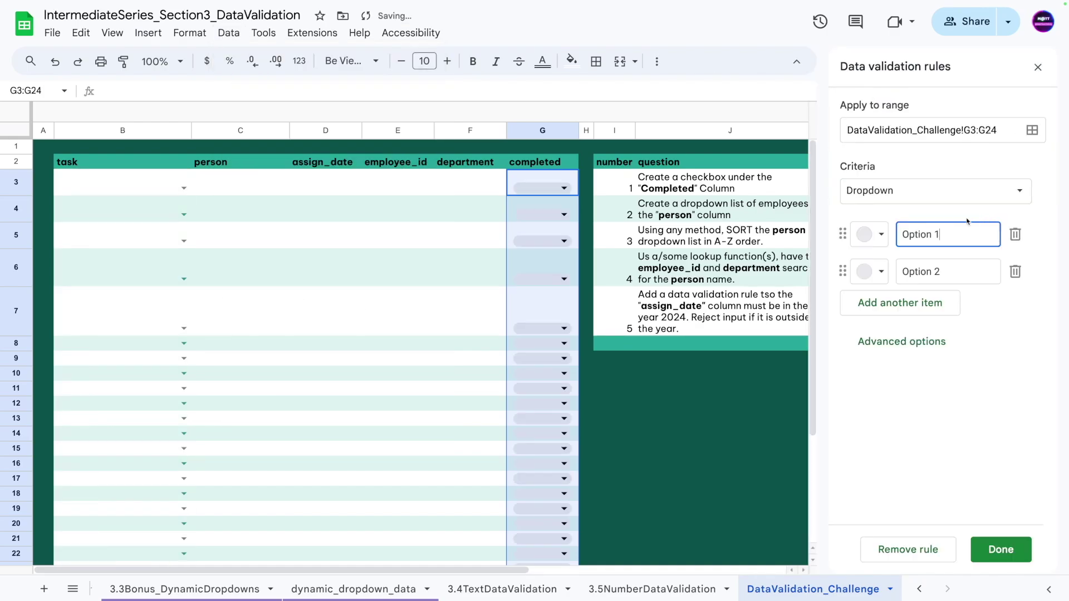
pyautogui.click(896, 195)
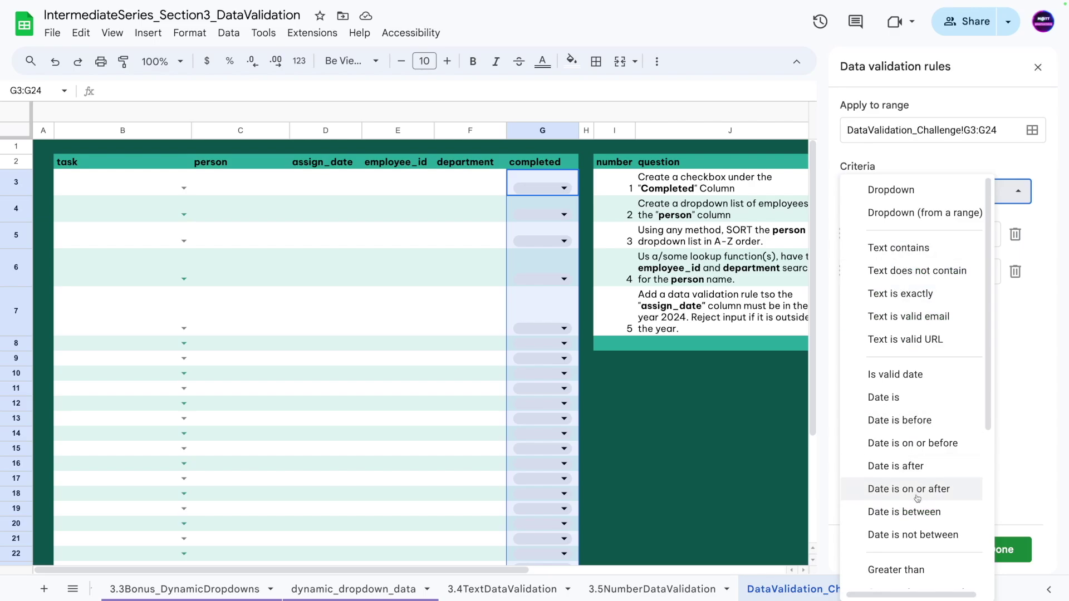
pyautogui.scroll(-5, 918, 499)
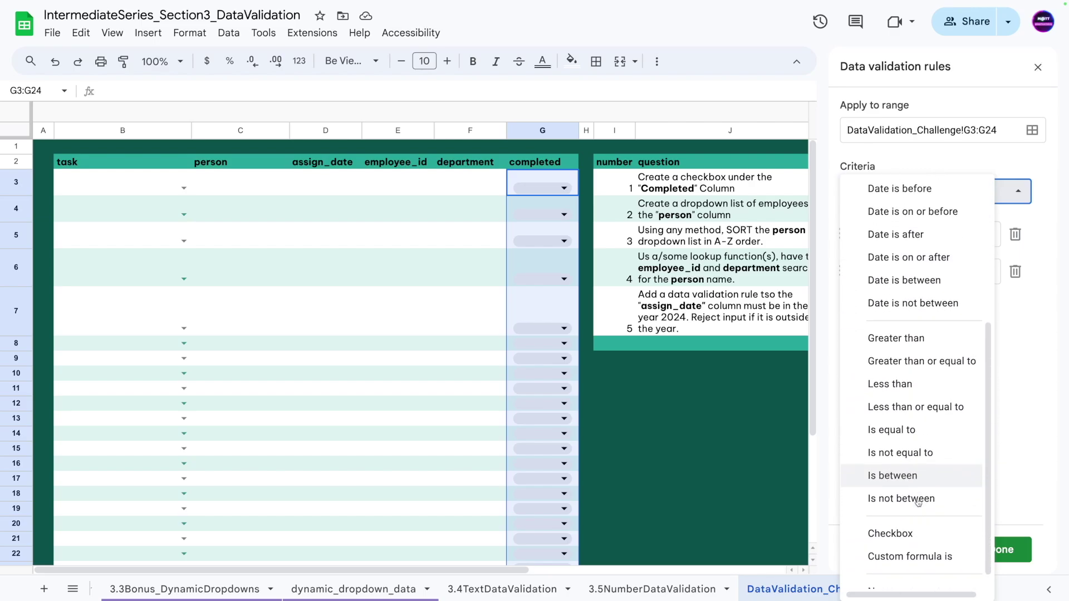
pyautogui.click(907, 516)
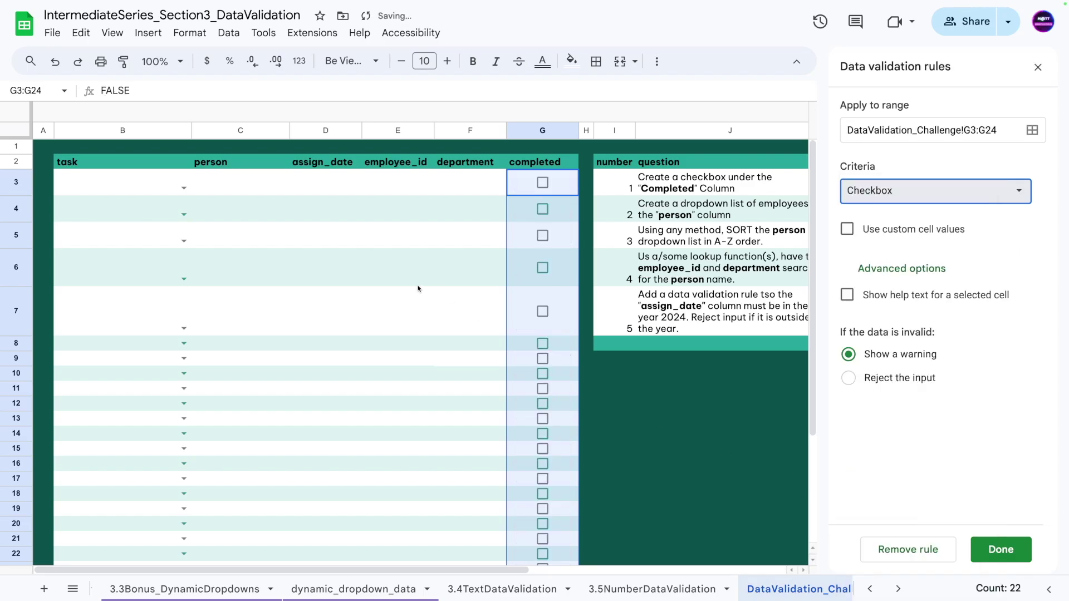
pyautogui.click(1000, 550)
# Step: Close the data validation rules and mark challenge question 1 as completed
pyautogui.click(462, 294)
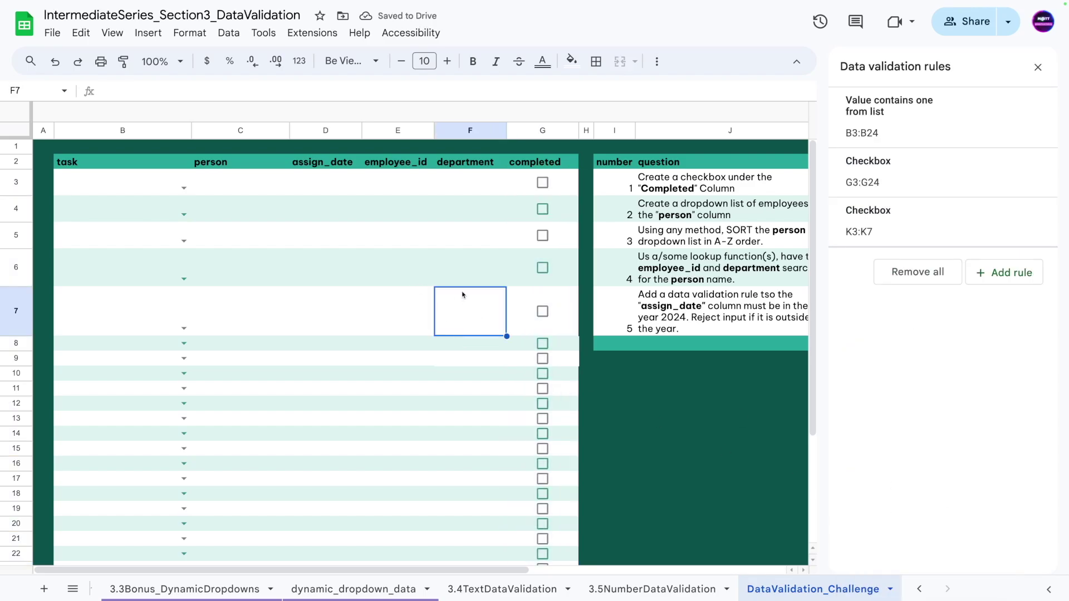
pyautogui.click(1038, 67)
pyautogui.click(857, 182)
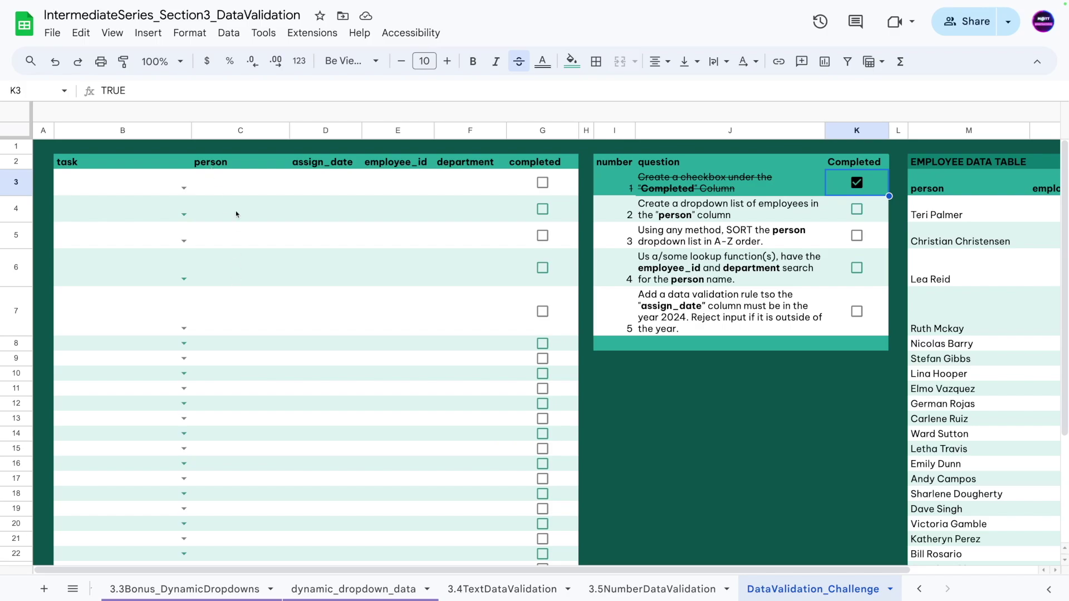
pyautogui.click(228, 193)
pyautogui.scroll(-5, 240, 214)
pyautogui.scroll(5, 243, 215)
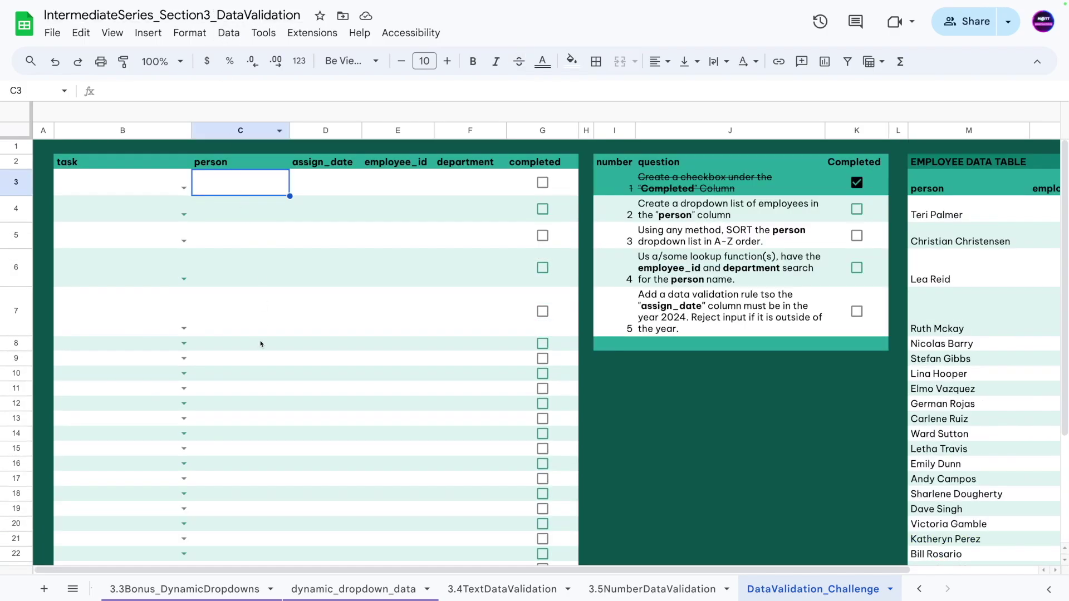
pyautogui.scroll(-3, 261, 344)
pyautogui.keyDown('shift'); pyautogui.click(235, 429); pyautogui.keyUp('shift')
pyautogui.scroll(3, 251, 394)
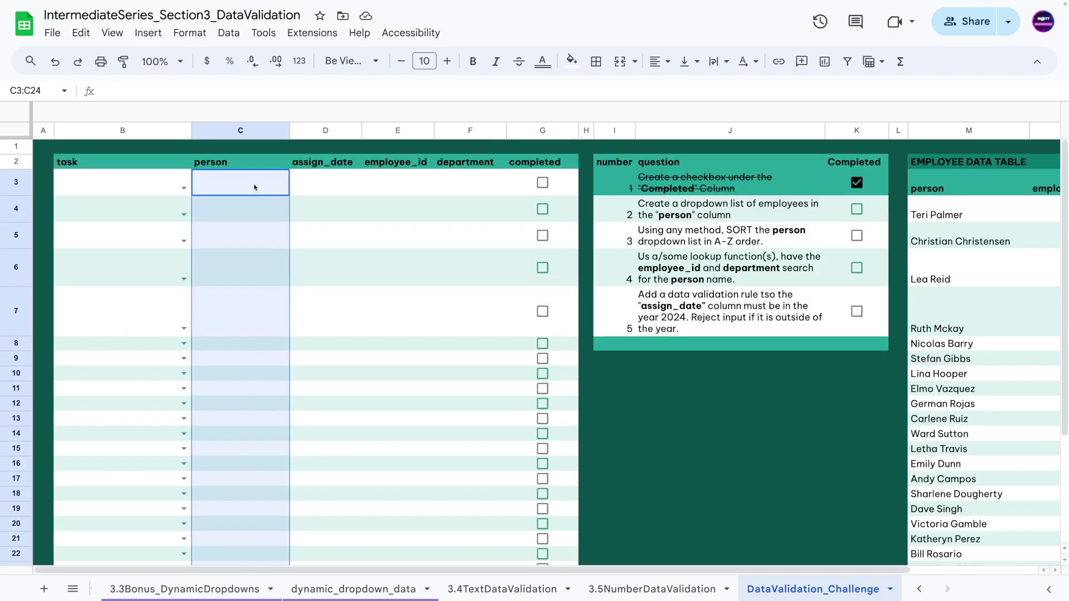
# Step: Start a new Dropdown data validation rule on cell C3, the first cell of the person column
pyautogui.click(254, 178)
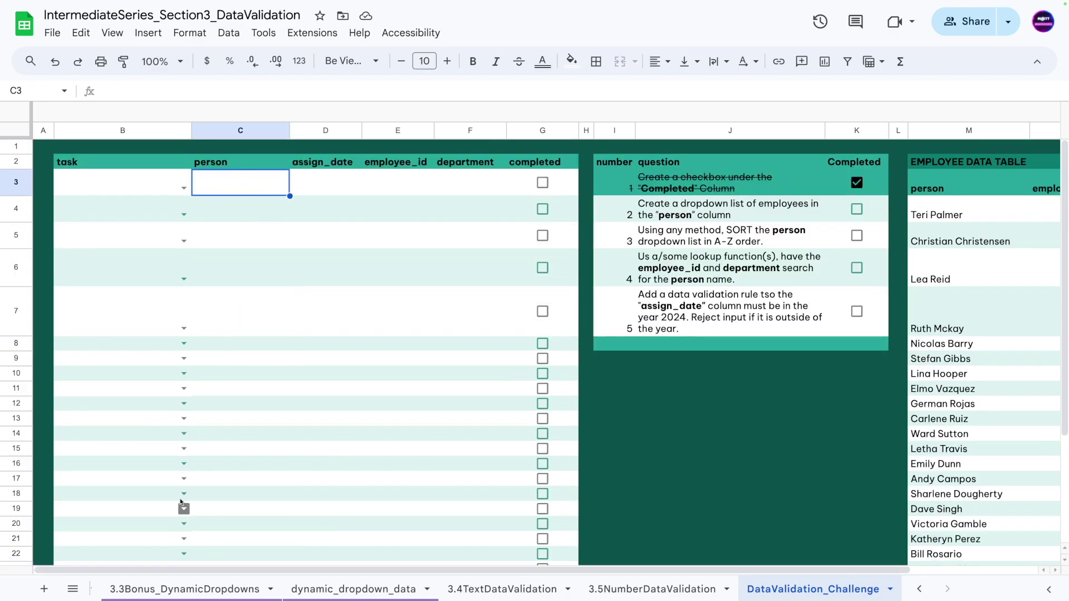
pyautogui.click(229, 33)
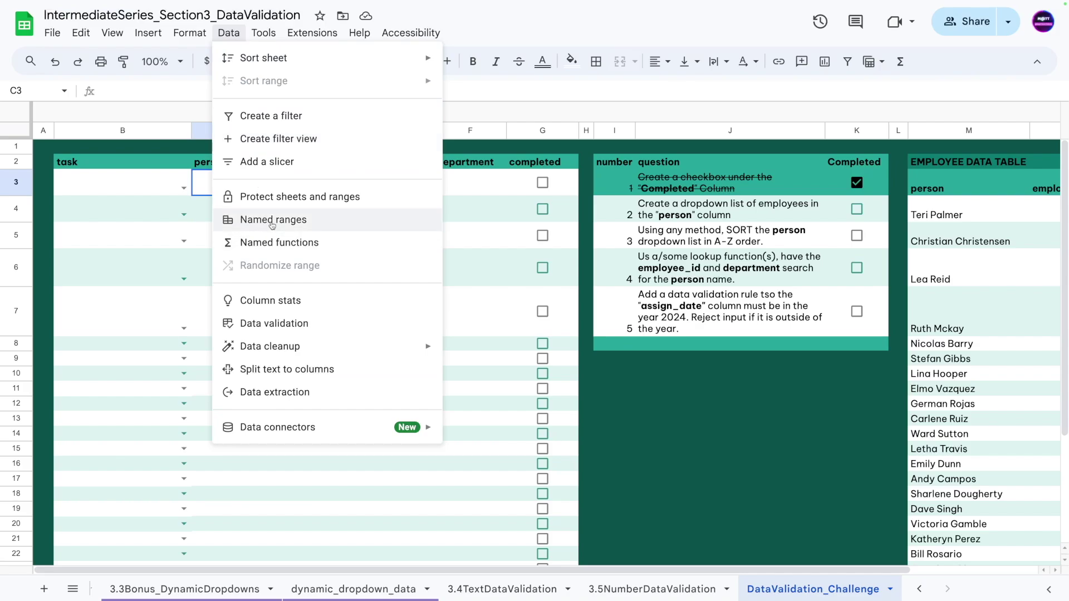
pyautogui.click(263, 324)
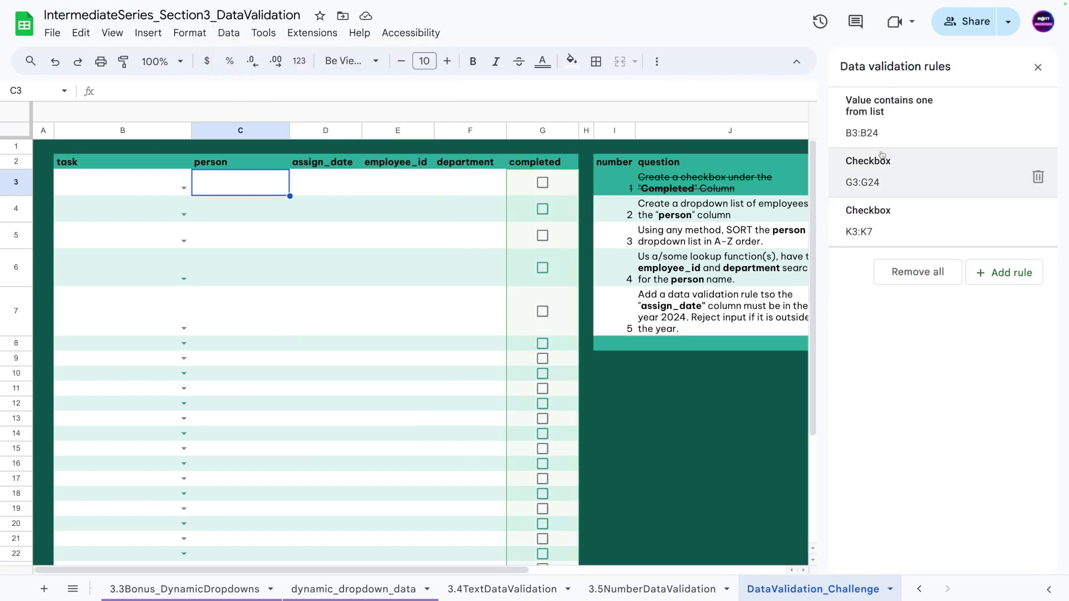
pyautogui.click(1005, 276)
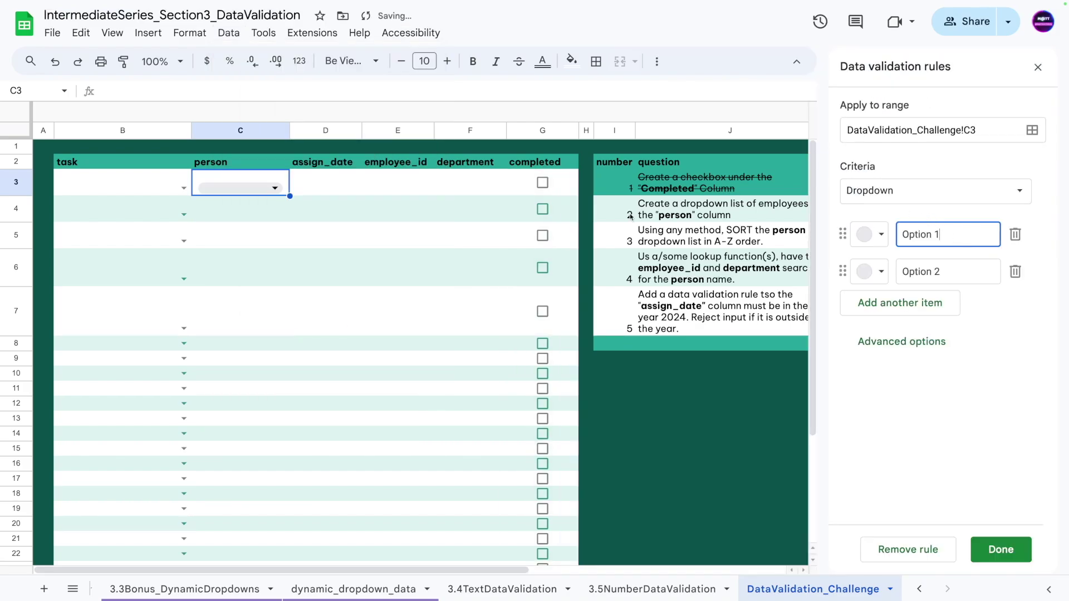
# Step: Fill the first dropdown option with the first employee's name, copied from M4 of the employee data table
pyautogui.hscroll(1, 395, 572)
pyautogui.moveTo(395, 571); pyautogui.dragTo(650, 569)
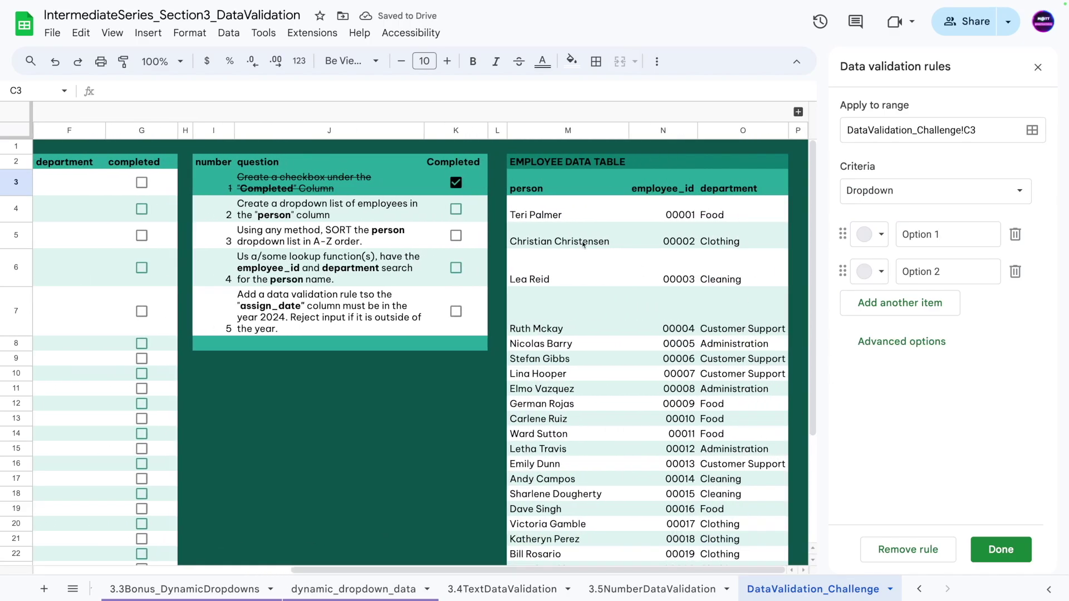
pyautogui.click(541, 215)
pyautogui.hotkey('ctrl', 'c')
pyautogui.click(980, 234)
pyautogui.hotkey('ctrl', 'v')
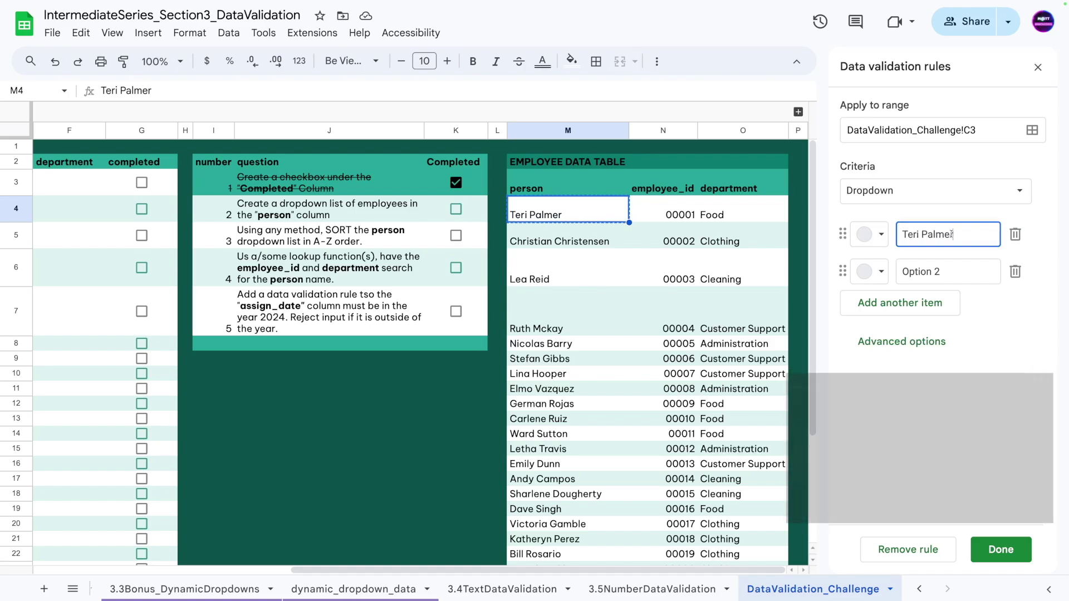
# Step: Try to paste the remaining employee names from M5:M23 into the second dropdown option, and clear that option again
pyautogui.click(567, 246)
pyautogui.scroll(-3, 527, 428)
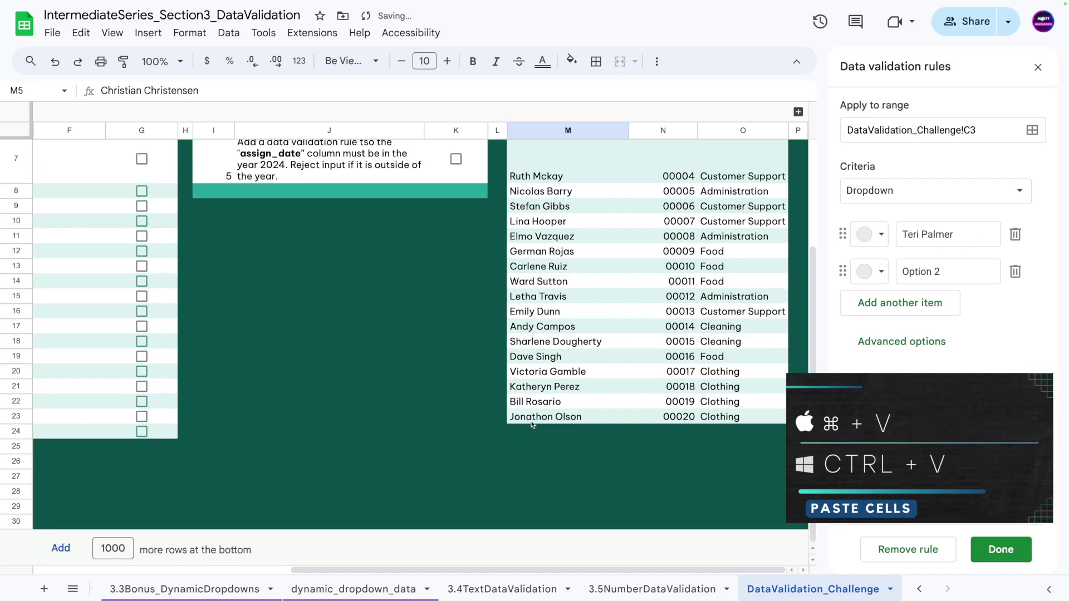
pyautogui.keyDown('shift'); pyautogui.click(532, 424); pyautogui.keyUp('shift')
pyautogui.hotkey('ctrl', 'c')
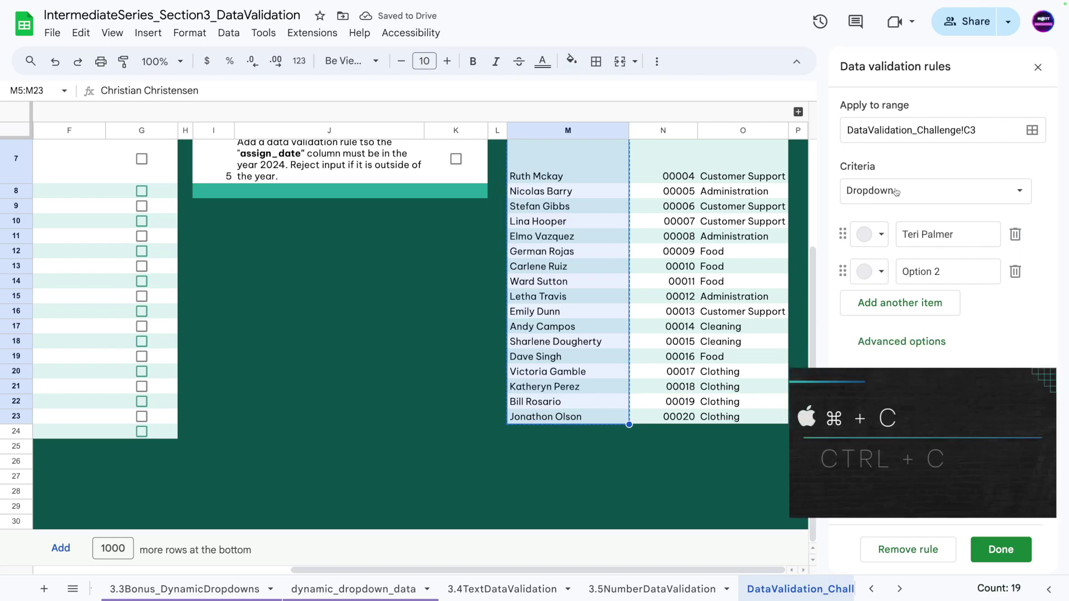
pyautogui.tripleClick(923, 272)
pyautogui.hotkey('ctrl', 'v')
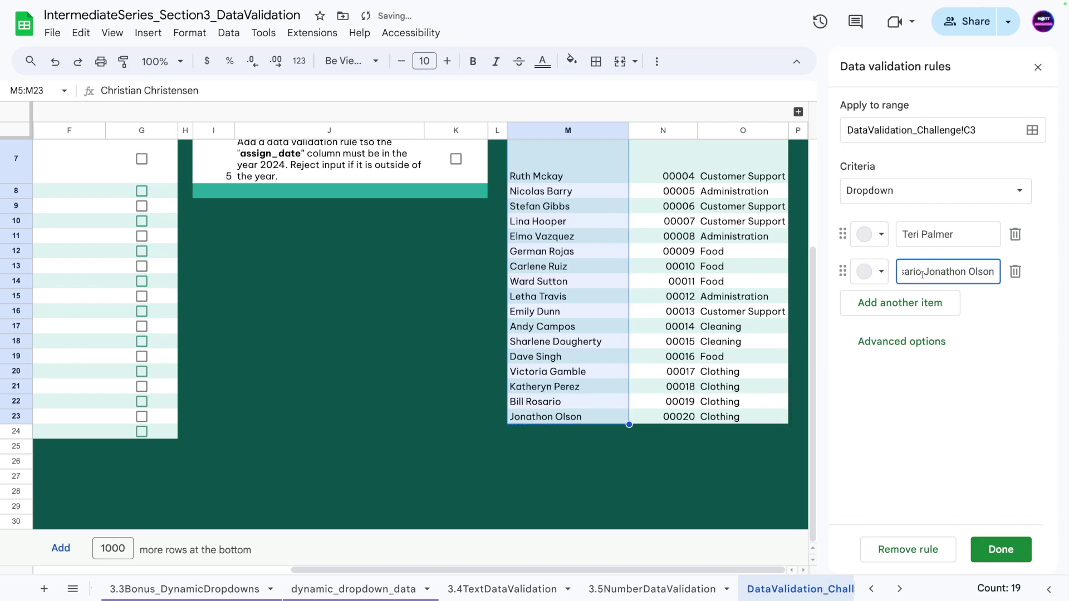
pyautogui.hotkey('ctrl', 'a')
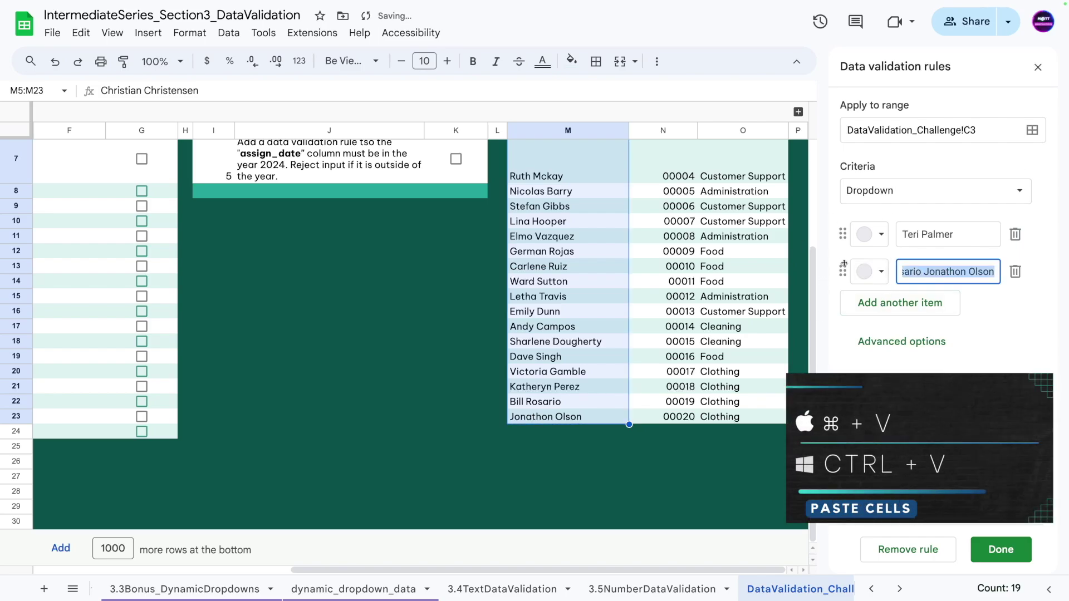
pyautogui.press('BackSpace')
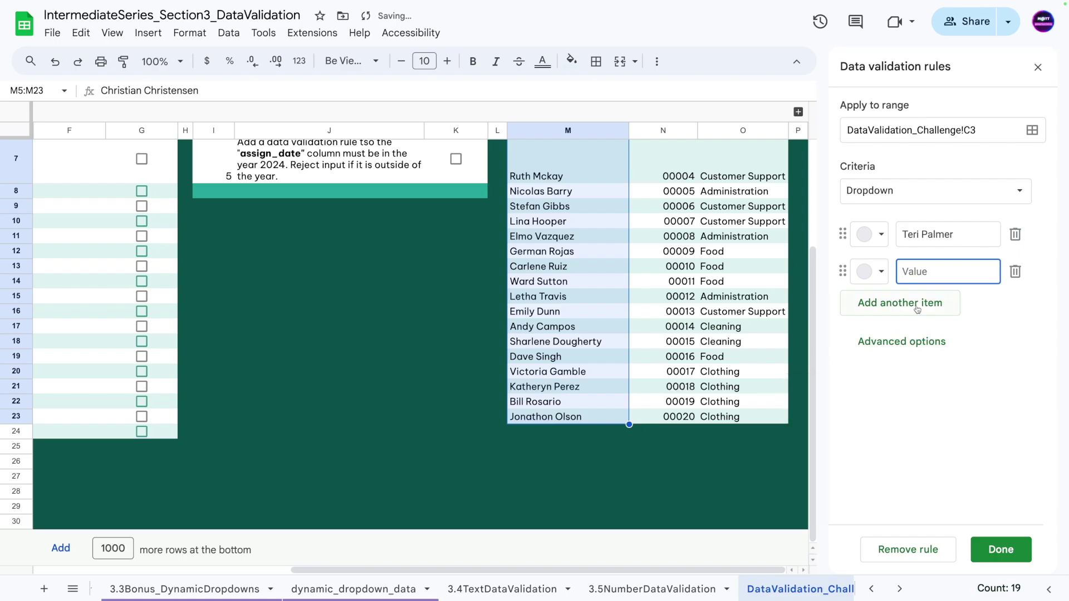
# Step: Change the C3 rule to Dropdown (from a range) using M4:M23, save it, and check the cell's list
pyautogui.scroll(3, 457, 329)
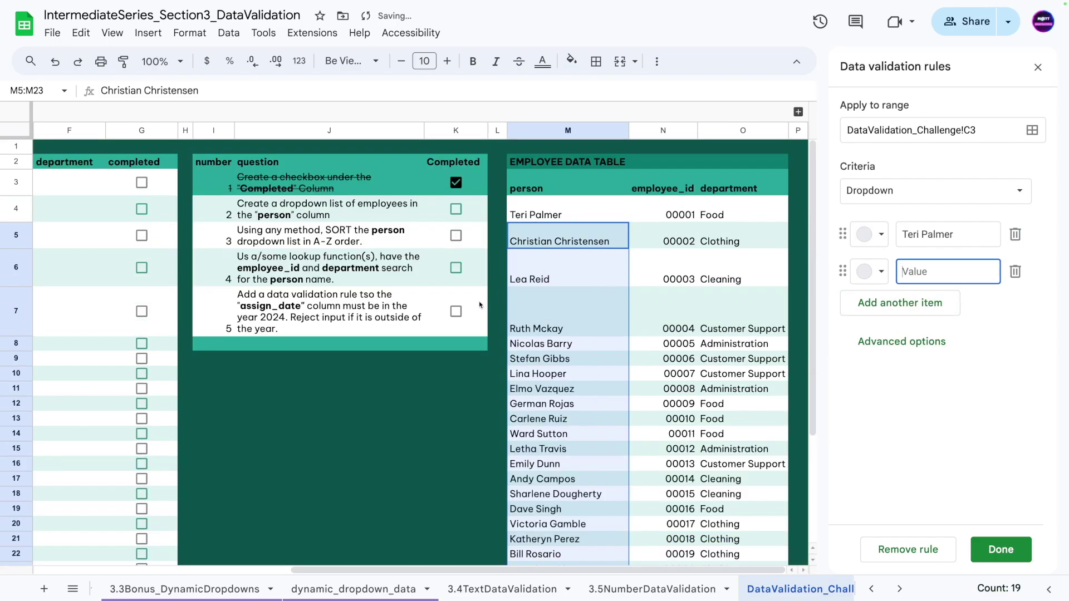
pyautogui.click(570, 217)
pyautogui.click(1019, 190)
pyautogui.click(911, 215)
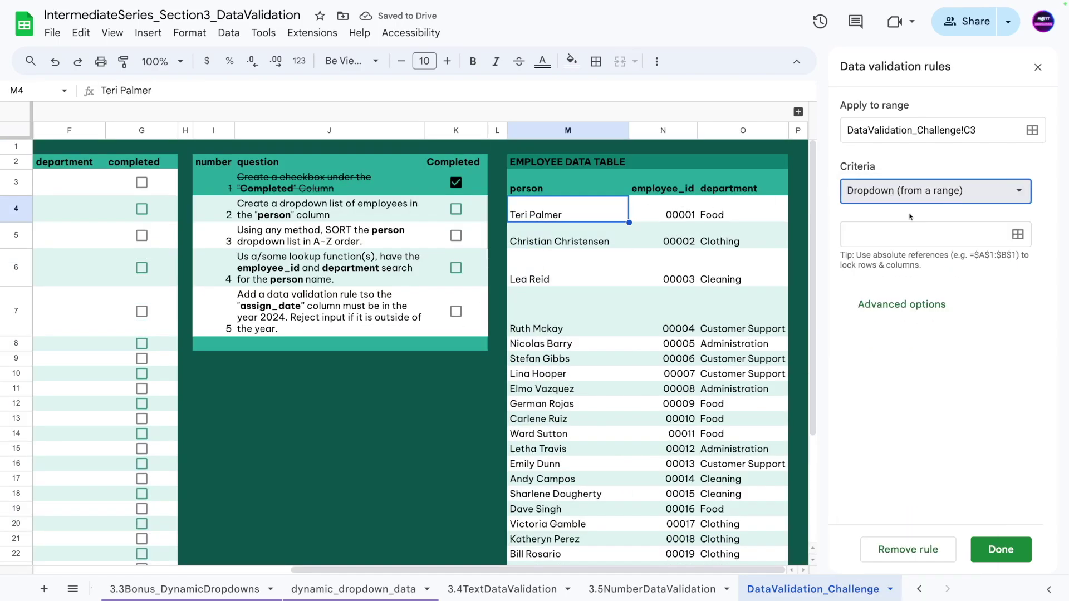
pyautogui.click(1017, 234)
pyautogui.moveTo(526, 217); pyautogui.dragTo(524, 484)
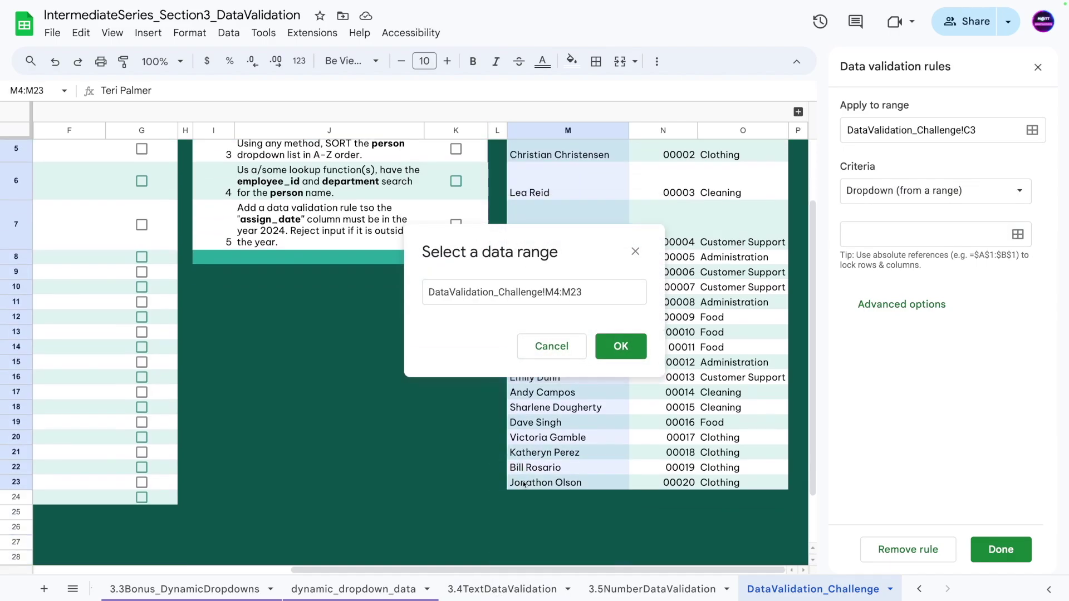
pyautogui.scroll(2, 524, 484)
pyautogui.click(620, 346)
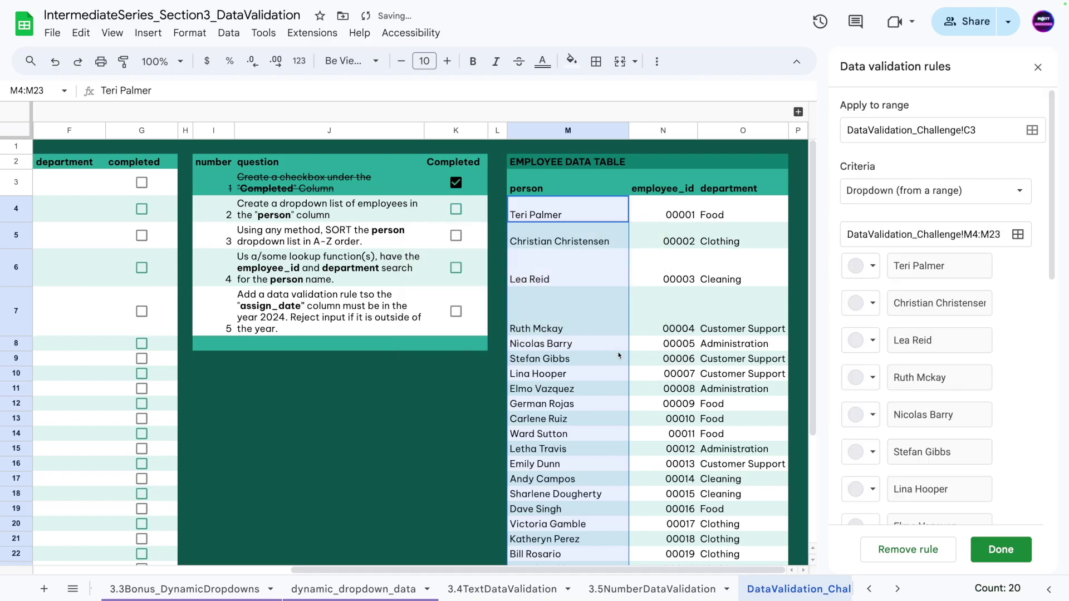
pyautogui.click(997, 550)
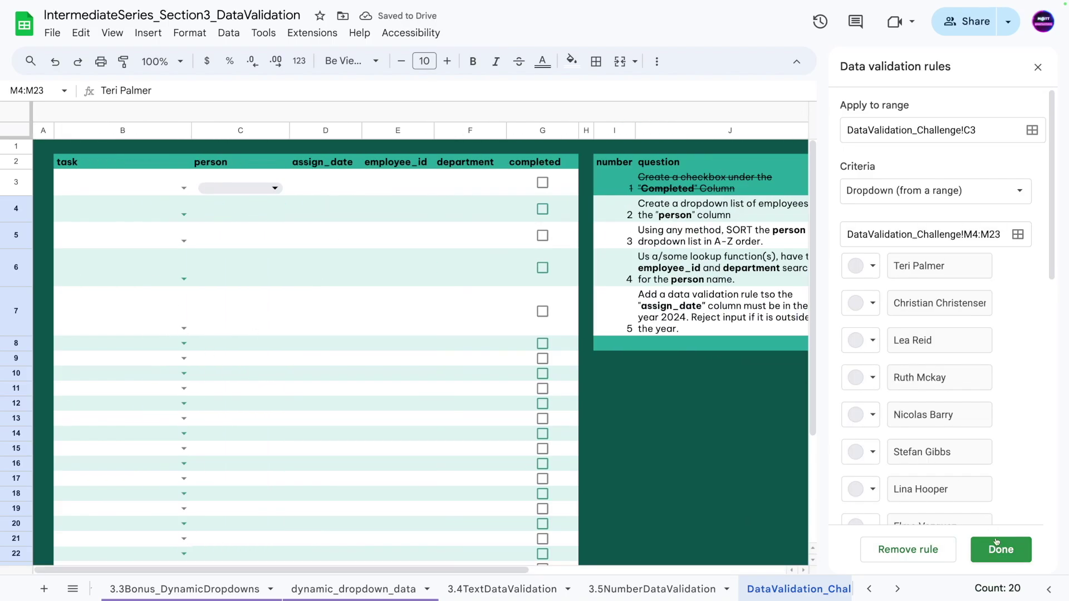
pyautogui.click(275, 187)
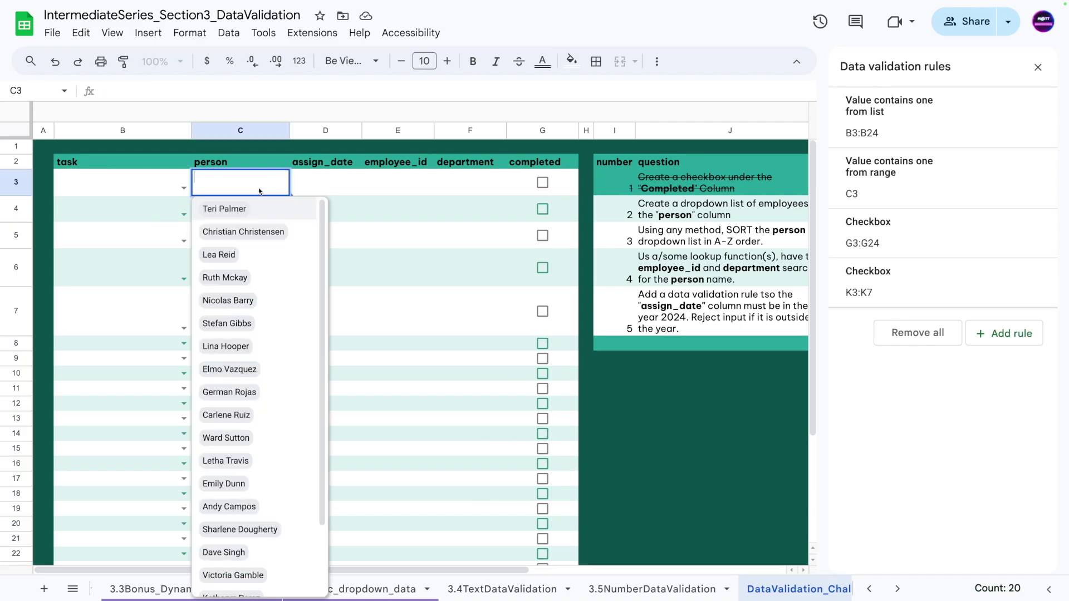
pyautogui.click(311, 188)
# Step: Copy the employee dropdown from C3 to the rest of the person column, C4:C24
pyautogui.click(267, 177)
pyautogui.hotkey('ctrl', 'c')
pyautogui.scroll(-2, 243, 278)
pyautogui.scroll(2, 244, 312)
pyautogui.click(234, 211)
pyautogui.moveTo(234, 233); pyautogui.dragTo(234, 482)
pyautogui.hotkey('ctrl', 'v')
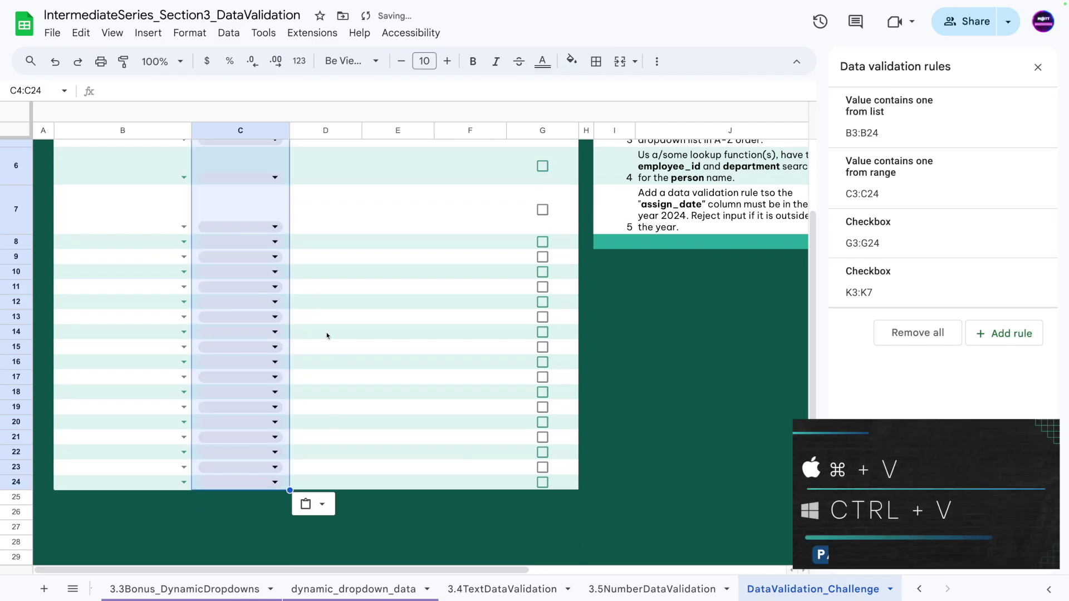
# Step: Check the employee lists in C5 and C8 and look through the dropdowns down to the end of the person column
pyautogui.scroll(2, 317, 281)
pyautogui.click(317, 282)
pyautogui.click(239, 242)
pyautogui.click(238, 242)
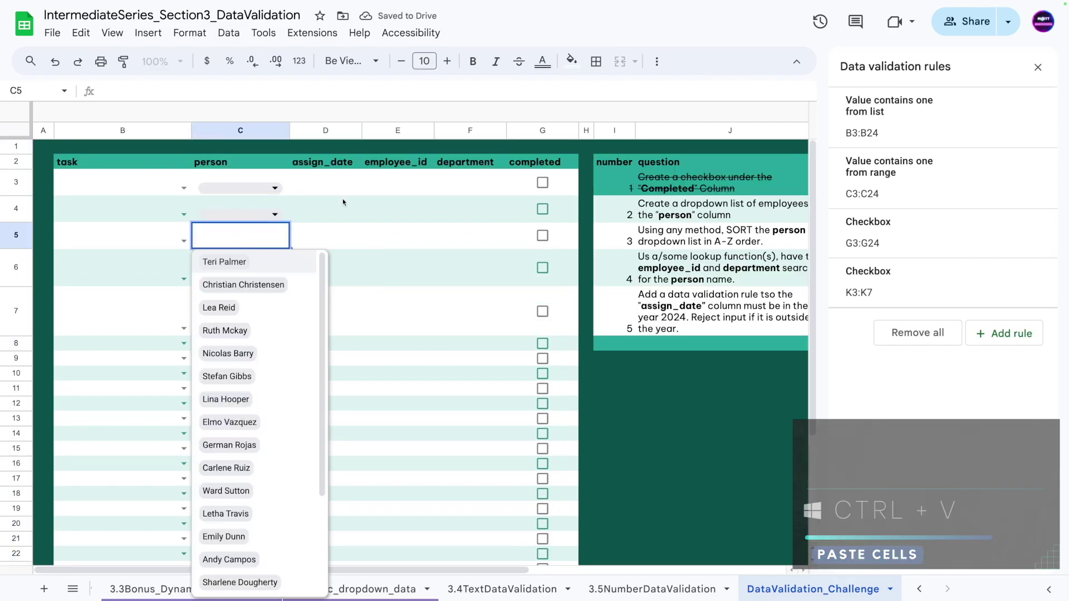
pyautogui.click(369, 228)
pyautogui.click(251, 342)
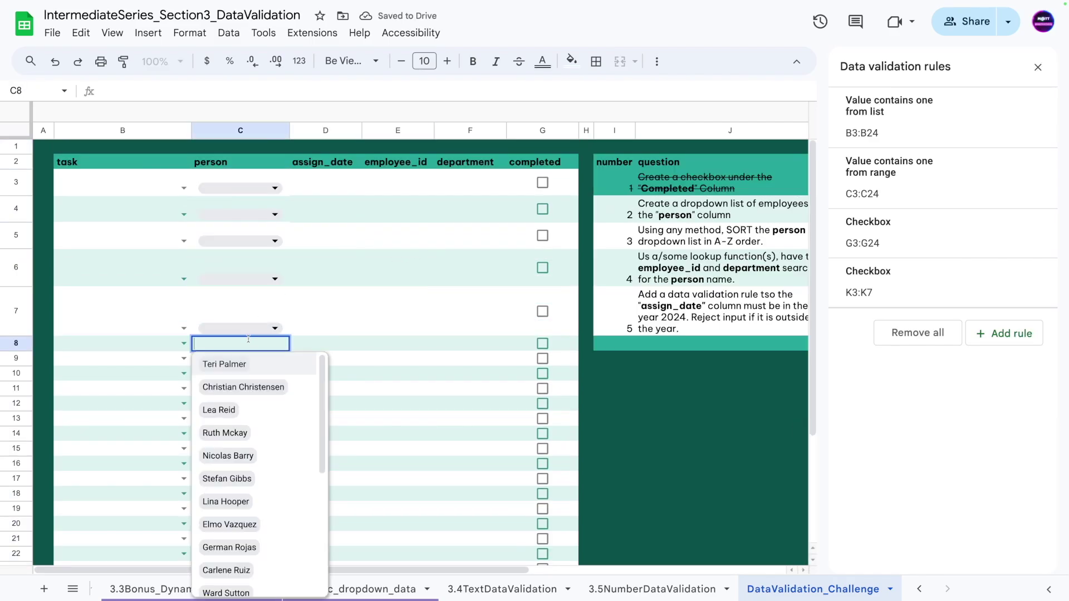
pyautogui.scroll(-5, 239, 474)
pyautogui.scroll(5, 236, 469)
pyautogui.click(401, 206)
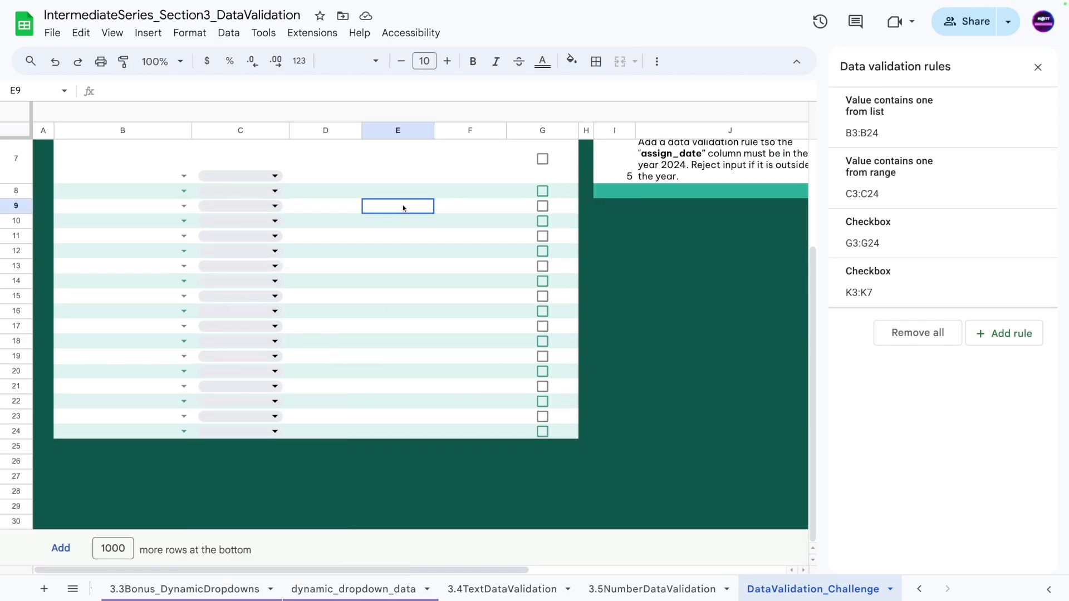
pyautogui.scroll(3, 475, 258)
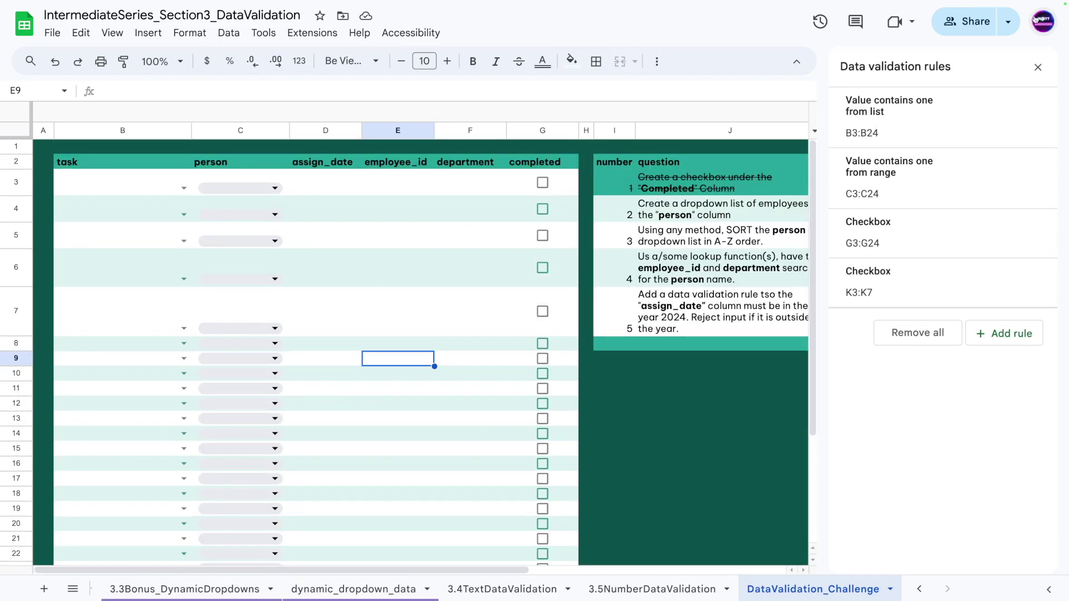
# Step: Close the data validation rules and mark challenge question 2 as completed
pyautogui.click(1038, 67)
pyautogui.click(708, 205)
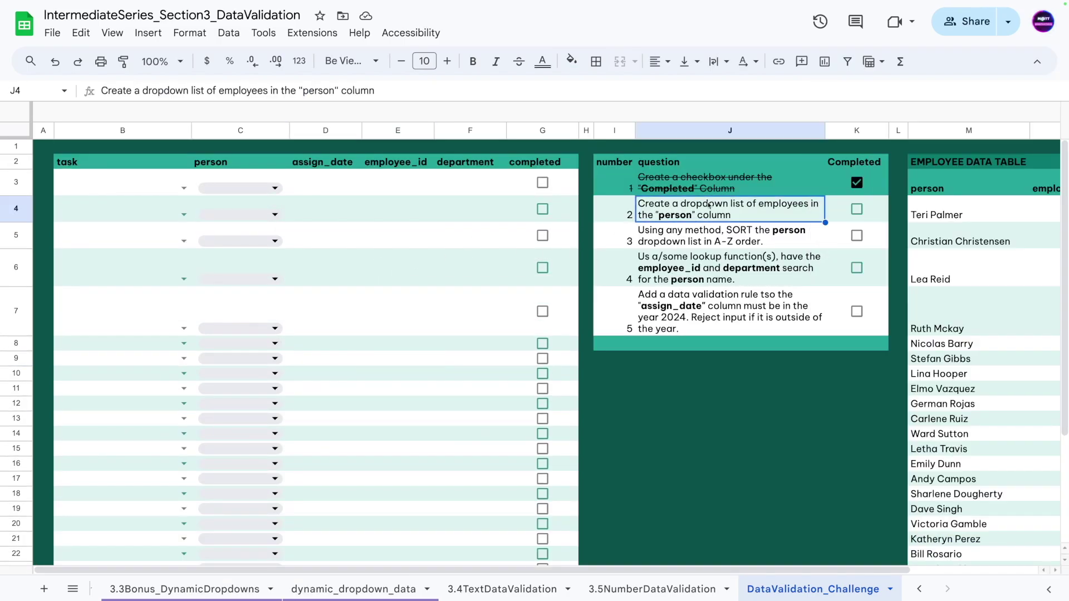
pyautogui.click(857, 210)
# Step: Read challenge question 3 about sorting the person dropdown list, selecting its row I5:K5
pyautogui.click(676, 241)
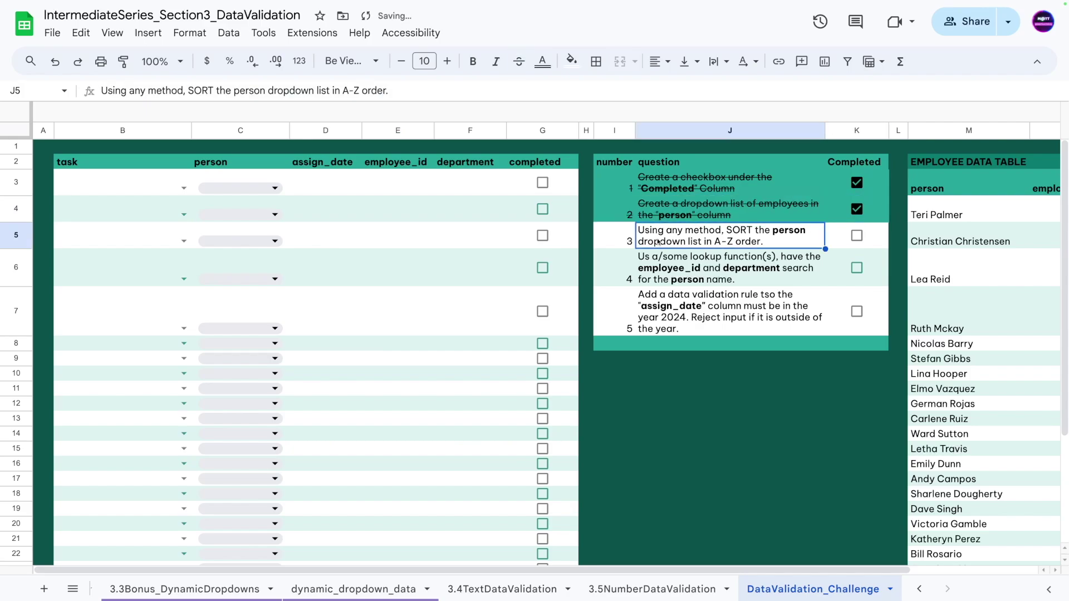
pyautogui.moveTo(624, 239); pyautogui.dragTo(723, 238)
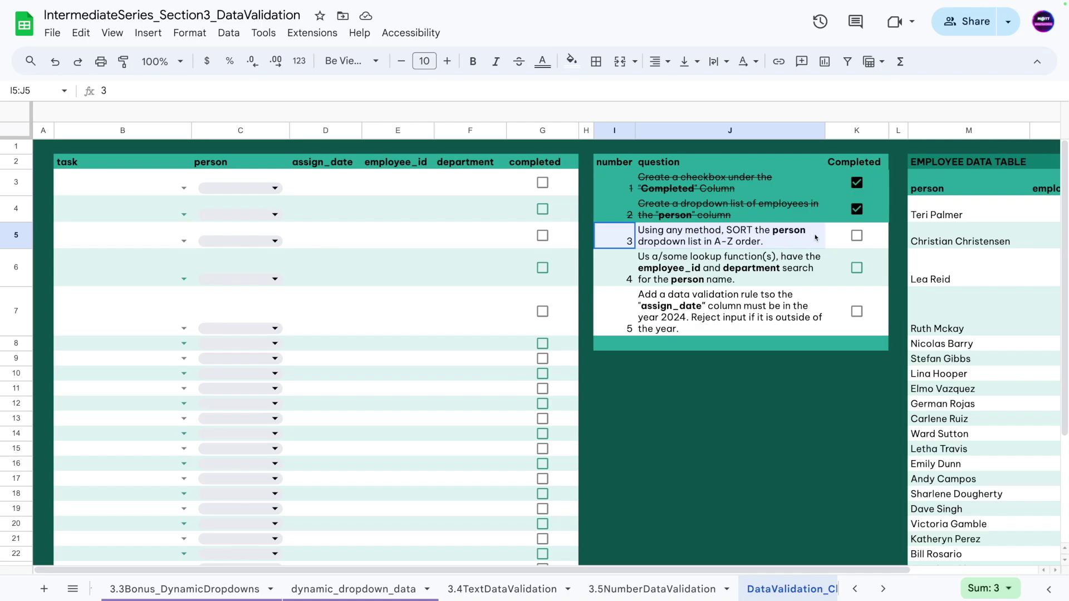
pyautogui.hotkey('shift', 'Right')
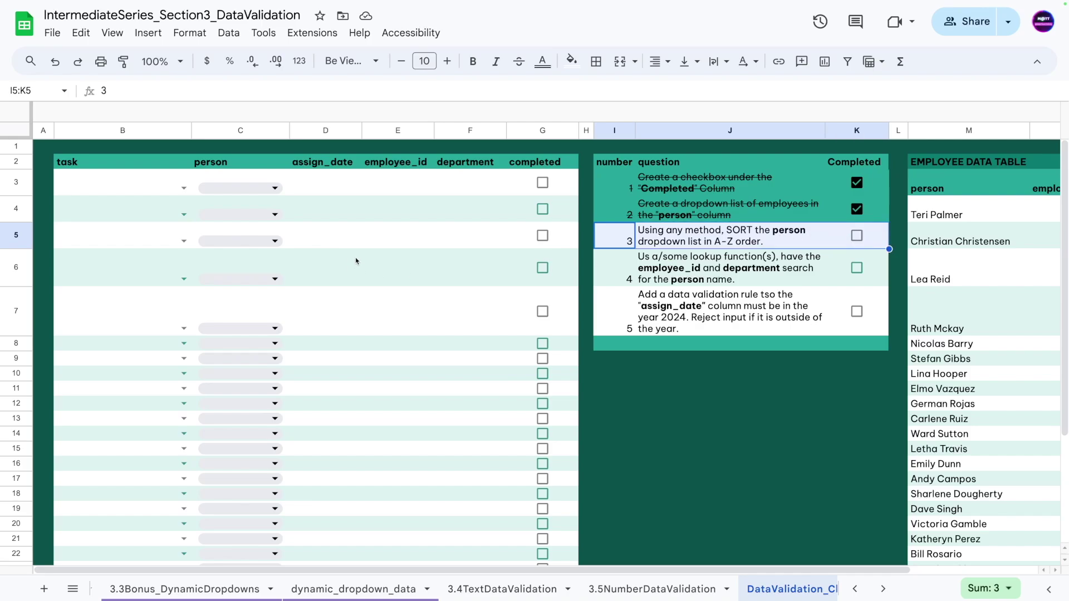
# Step: Examine the order of the employee names through the whole C3 person dropdown
pyautogui.click(352, 240)
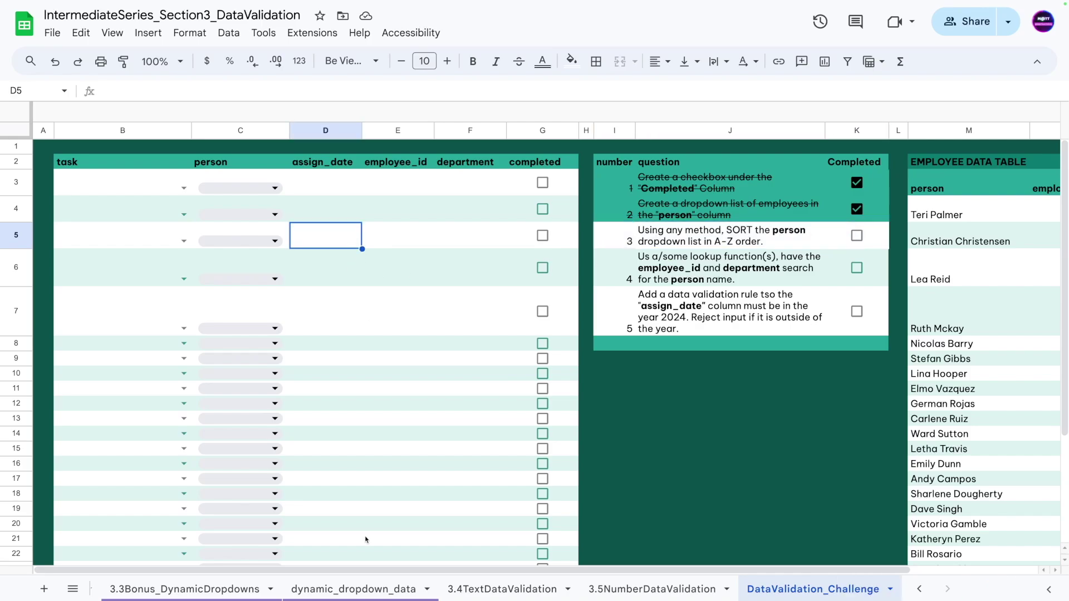
pyautogui.click(258, 193)
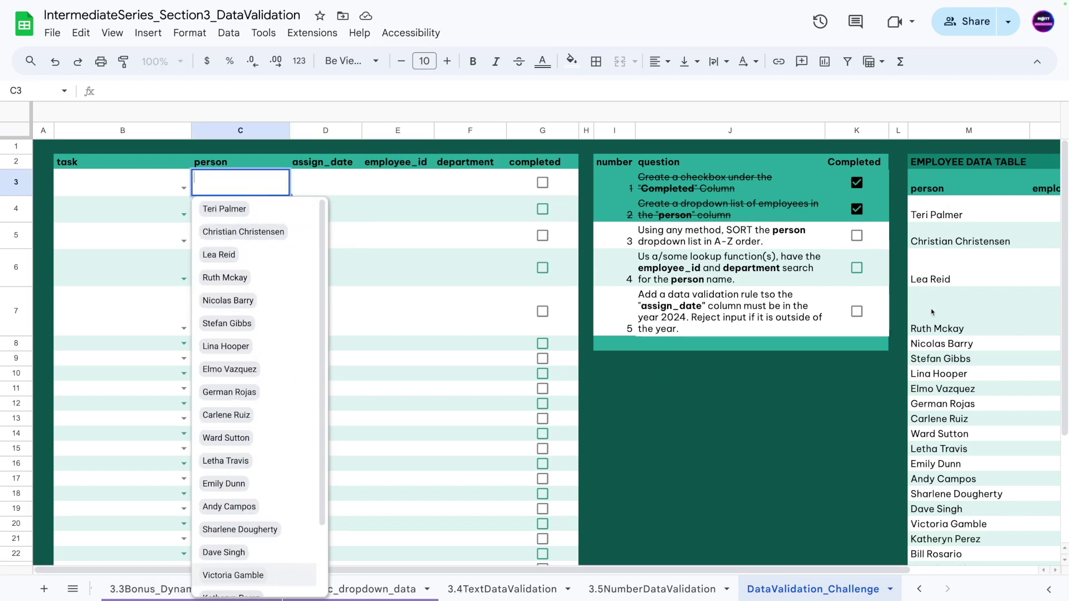
pyautogui.scroll(-3, 251, 434)
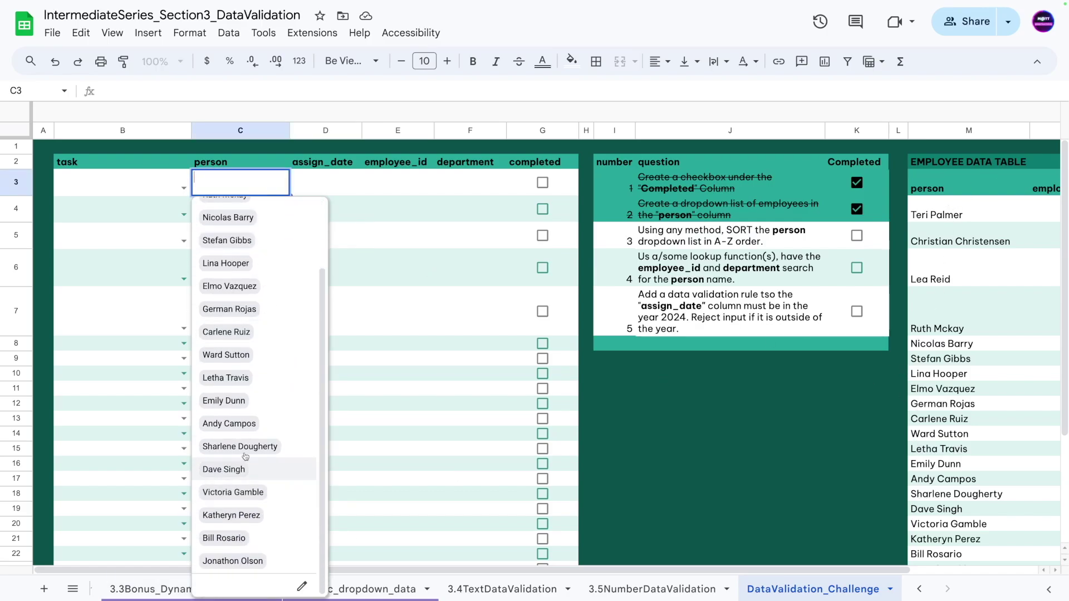
pyautogui.scroll(3, 252, 449)
pyautogui.scroll(-1, 270, 329)
pyautogui.scroll(1, 270, 218)
pyautogui.scroll(-3, 279, 225)
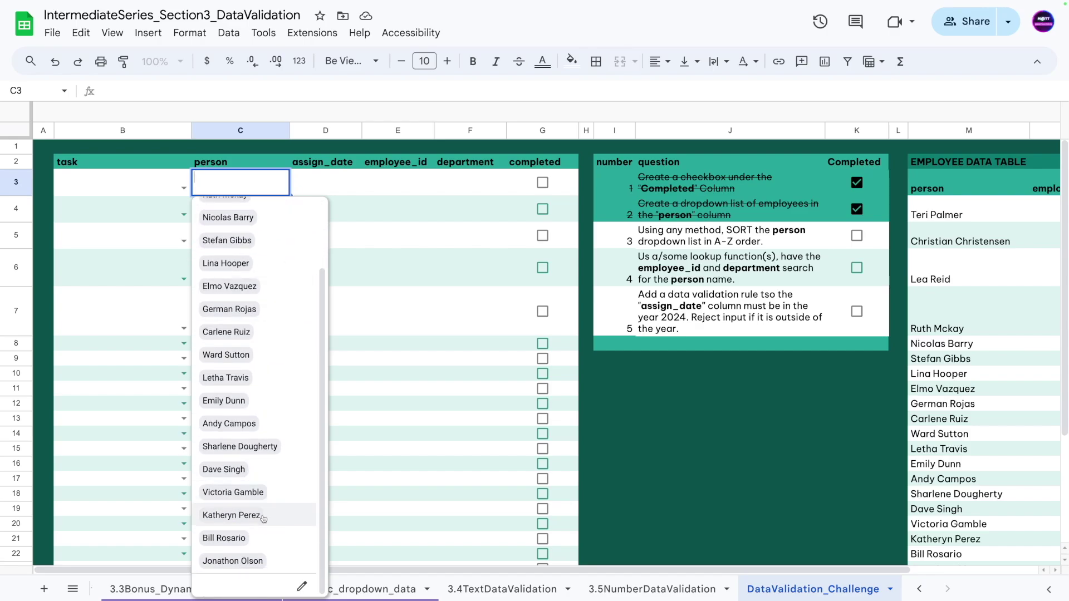
pyautogui.scroll(3, 283, 372)
pyautogui.click(334, 282)
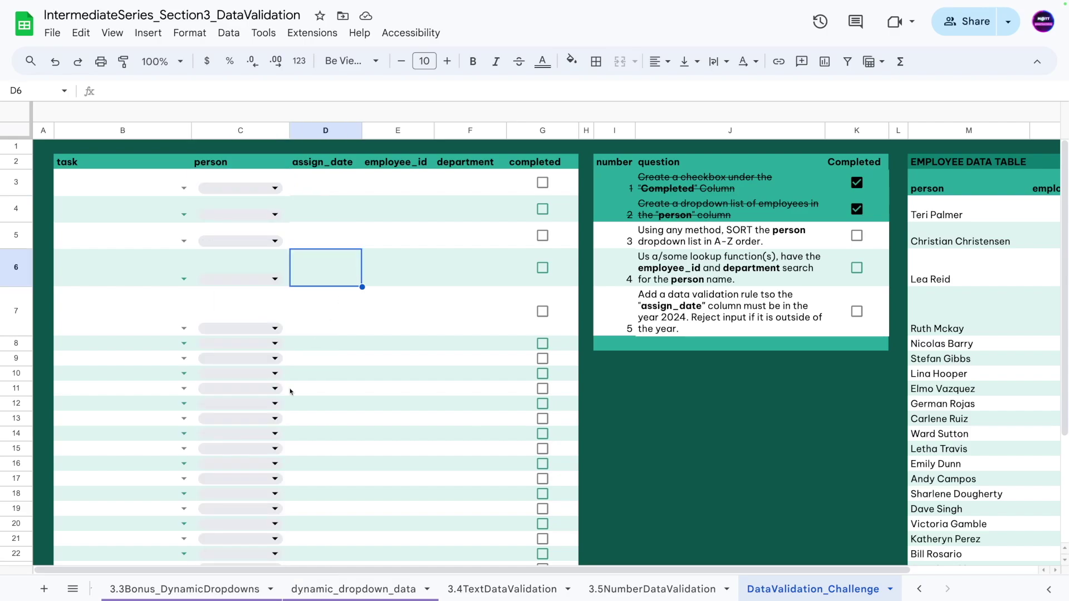
pyautogui.moveTo(276, 573); pyautogui.dragTo(405, 574)
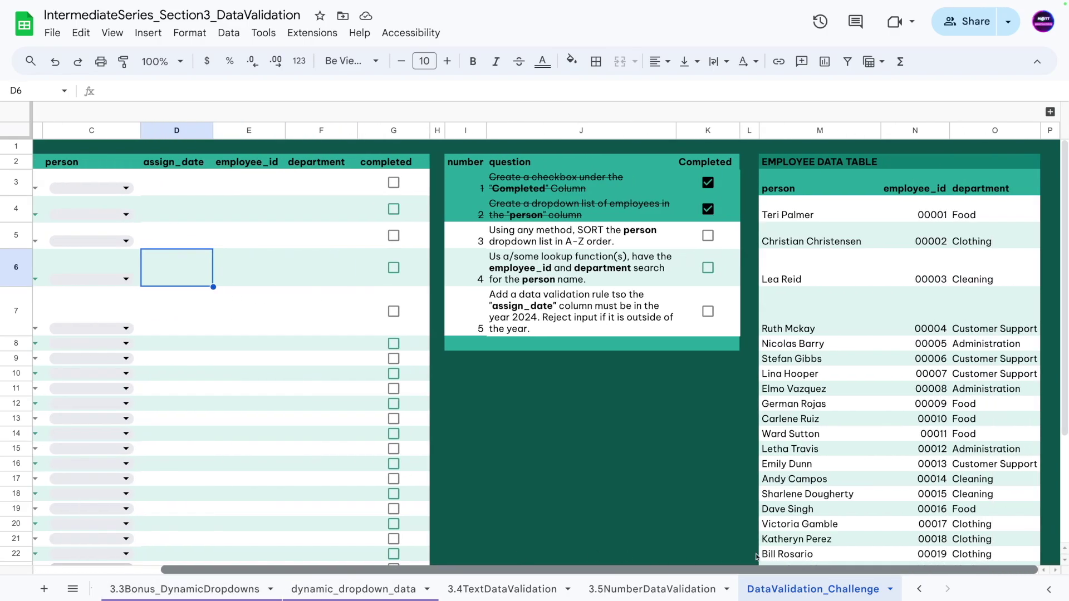
pyautogui.scroll(-1, 851, 238)
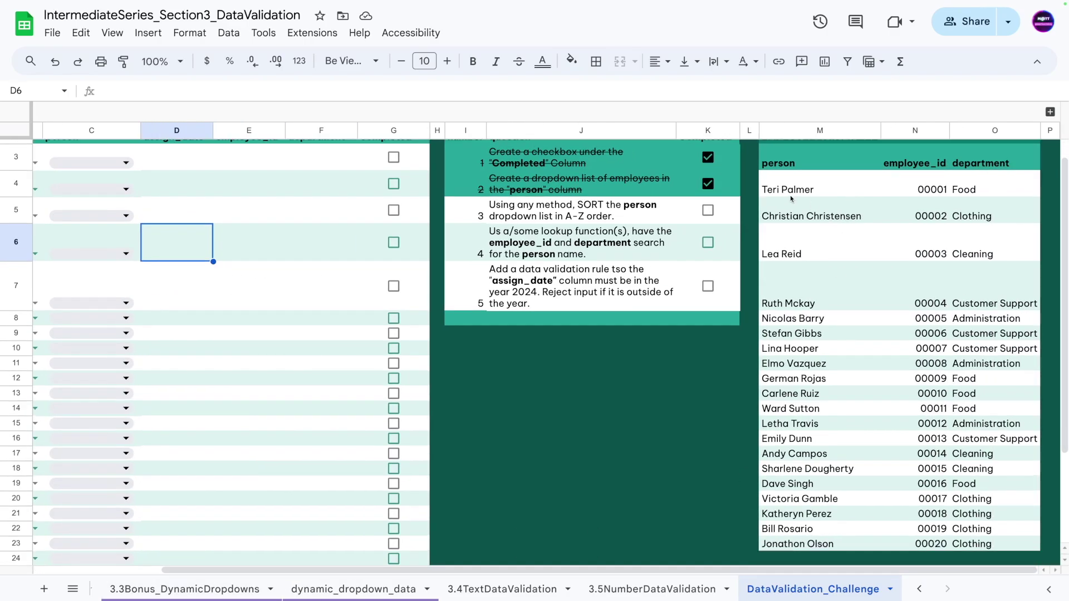
pyautogui.moveTo(783, 166); pyautogui.dragTo(1032, 546)
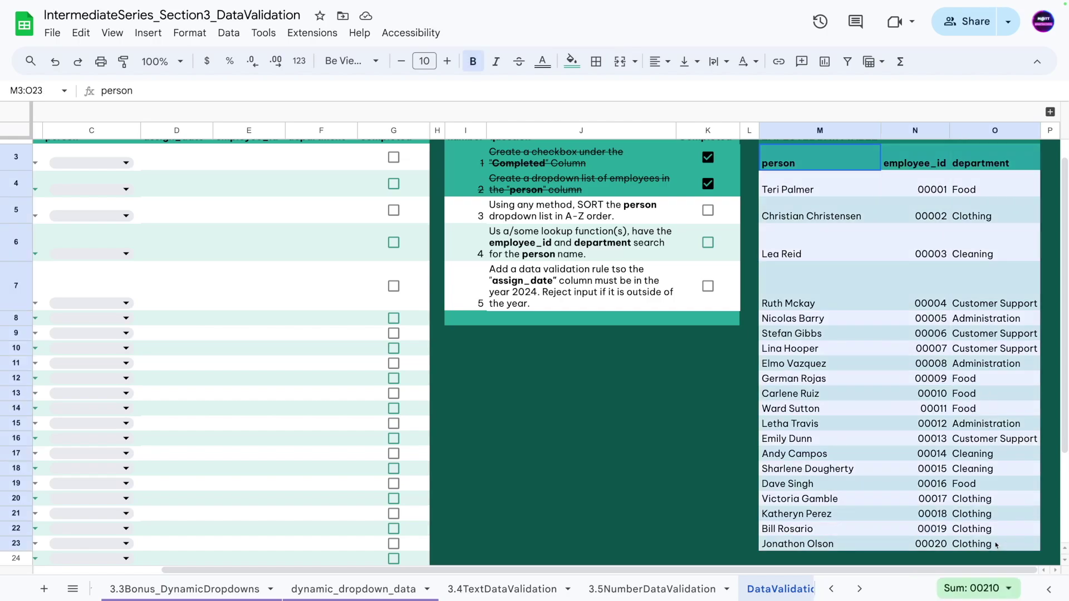
pyautogui.click(227, 37)
pyautogui.moveTo(260, 81)
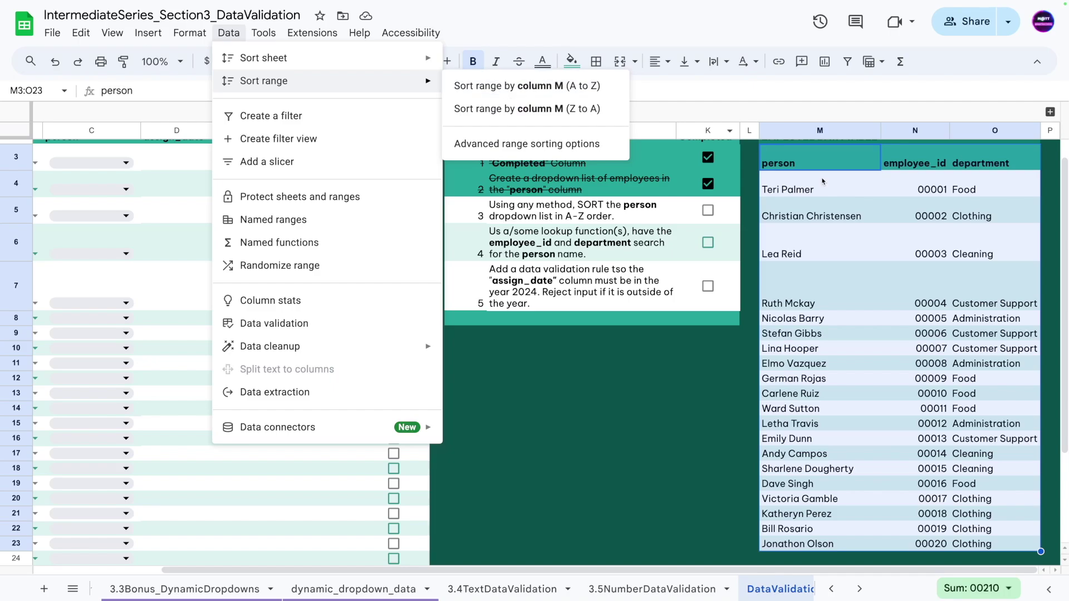
pyautogui.click(807, 245)
# Step: Sort the employee data rows M4:O23 by the person column from A to Z, leaving out the header row
pyautogui.moveTo(791, 184); pyautogui.dragTo(1001, 522)
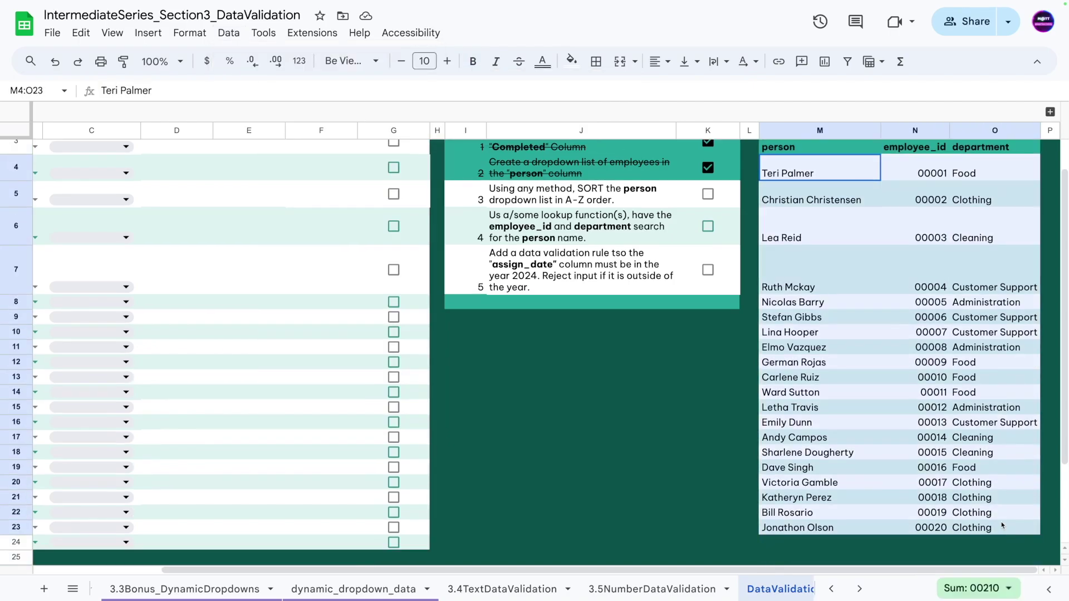
pyautogui.scroll(1, 941, 443)
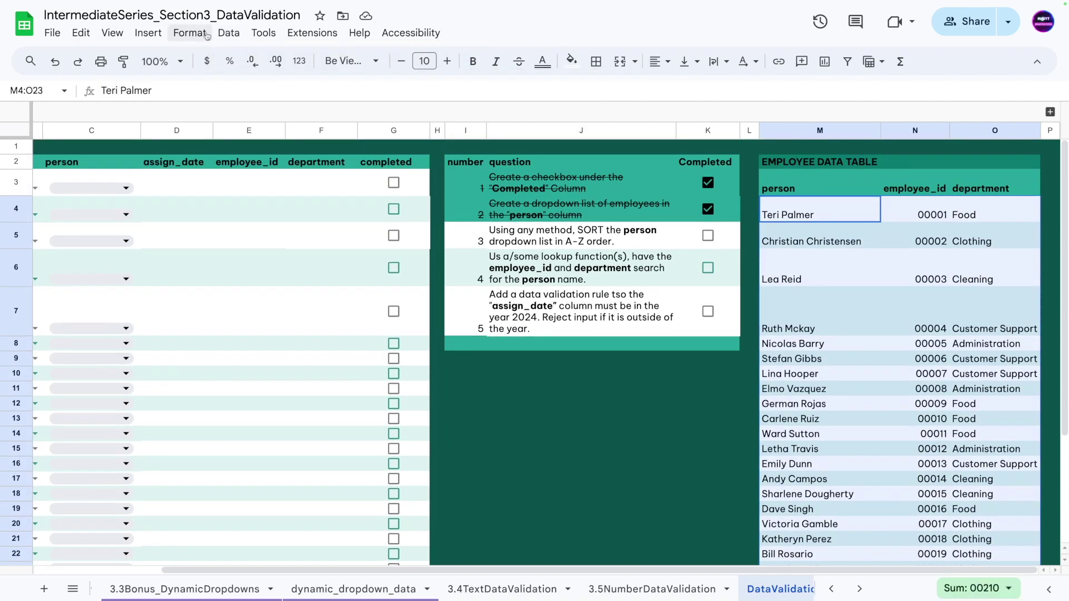
pyautogui.click(229, 32)
pyautogui.moveTo(267, 86)
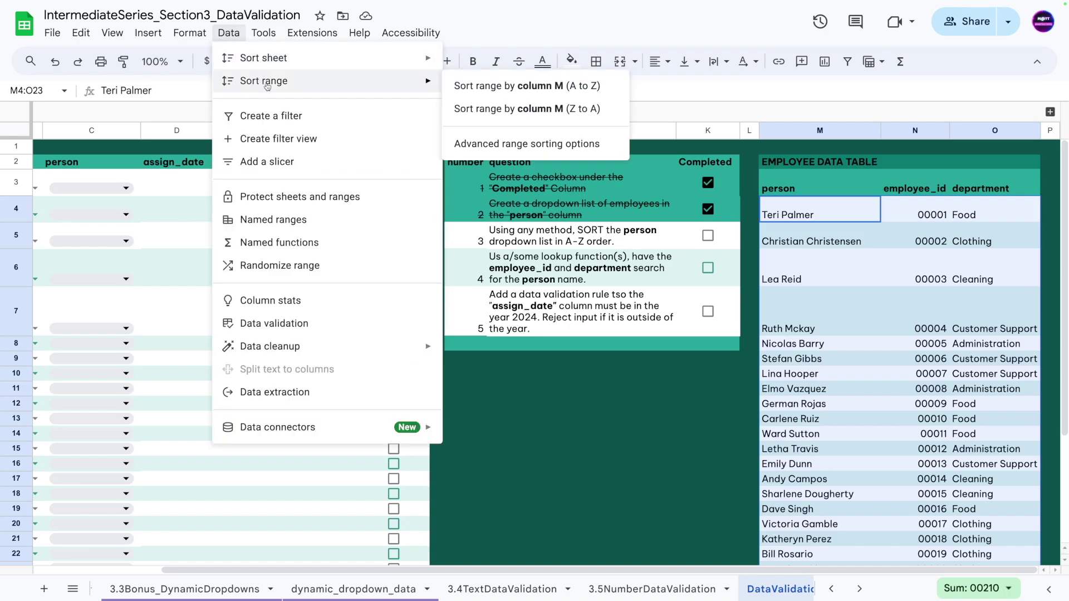
pyautogui.click(501, 87)
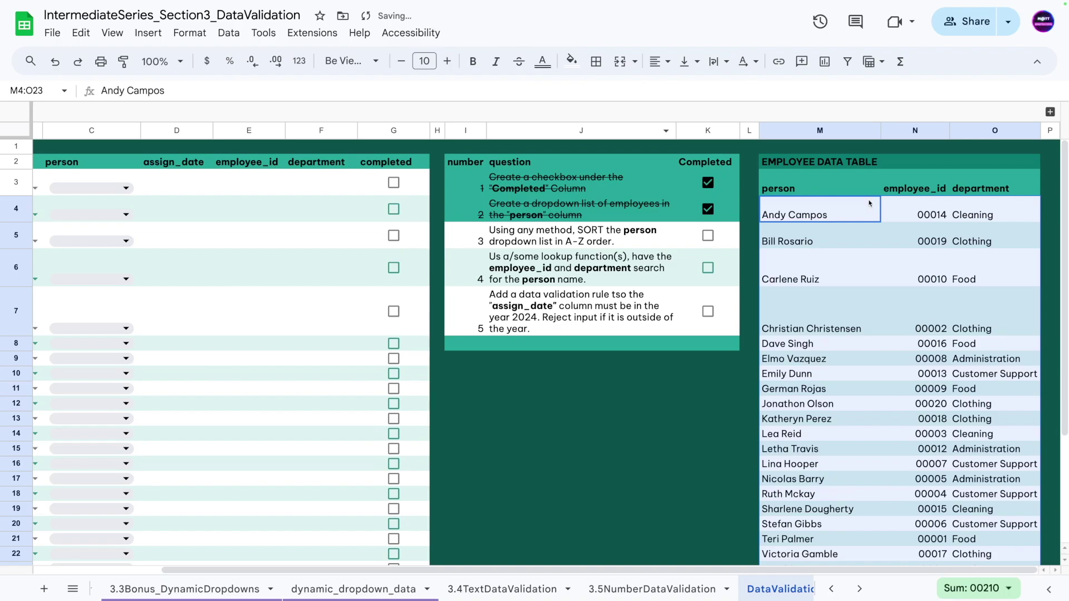
pyautogui.press('Down')
pyautogui.moveTo(875, 209); pyautogui.dragTo(968, 481)
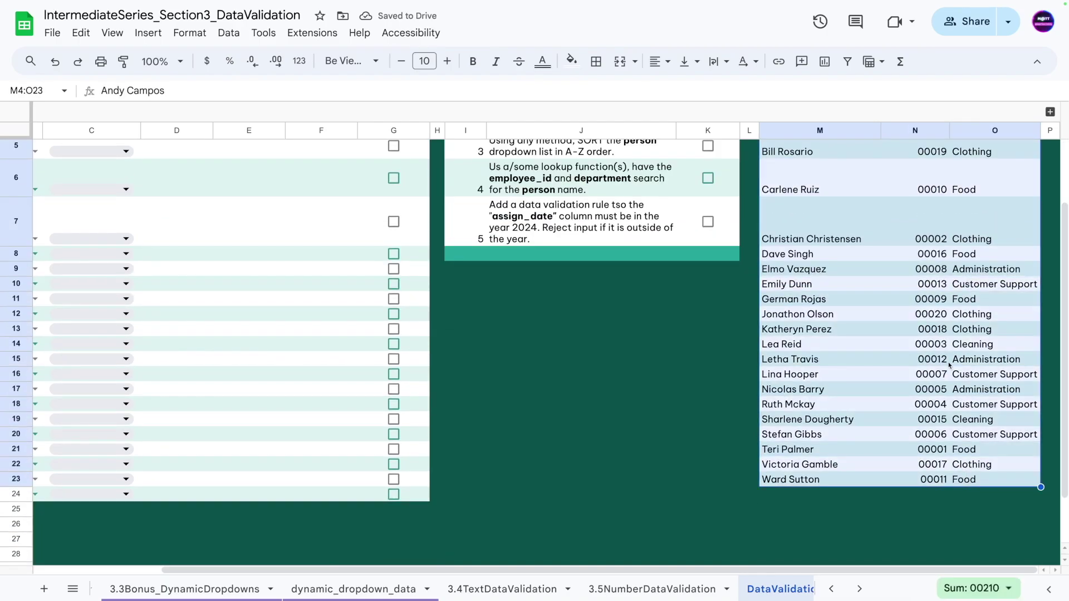
pyautogui.scroll(2, 886, 303)
pyautogui.click(841, 265)
pyautogui.click(804, 221)
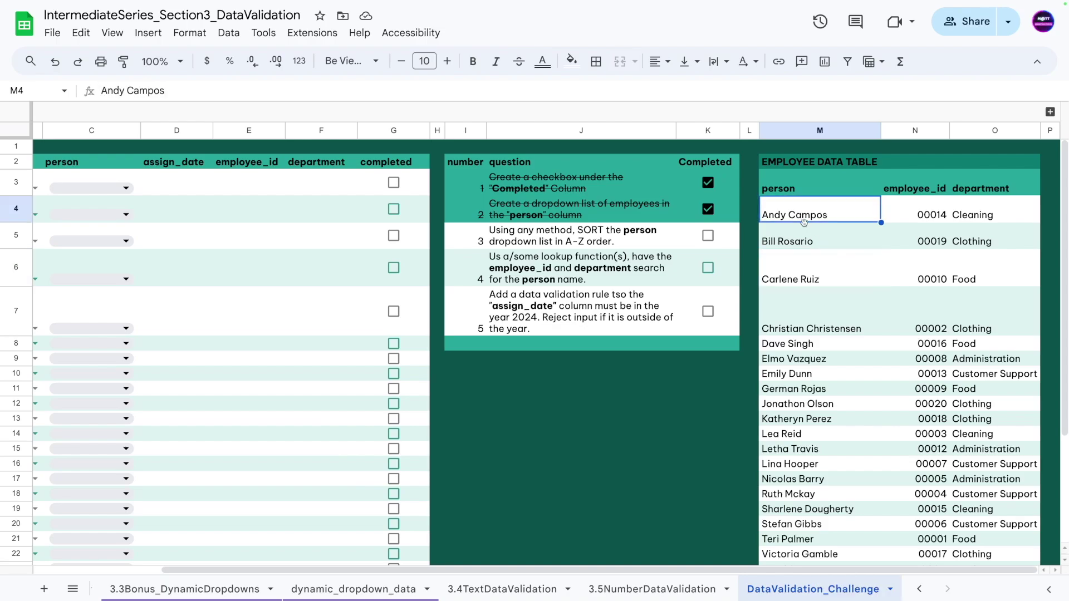
# Step: Check the name order in the C3 person dropdown and mark challenge question 3 as completed
pyautogui.moveTo(506, 564); pyautogui.dragTo(378, 565)
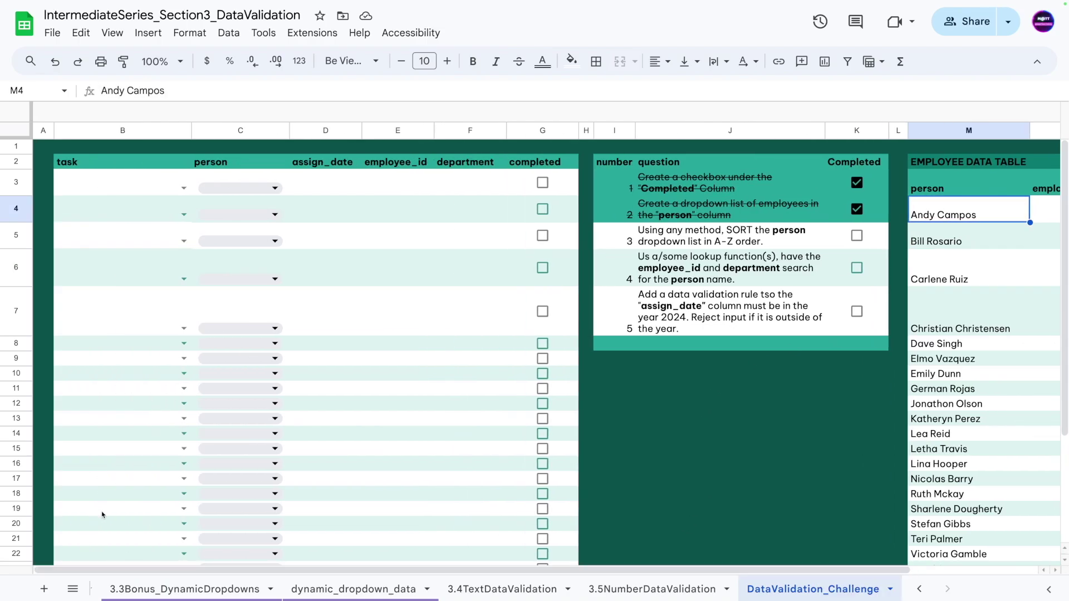
pyautogui.click(219, 189)
pyautogui.scroll(-3, 237, 573)
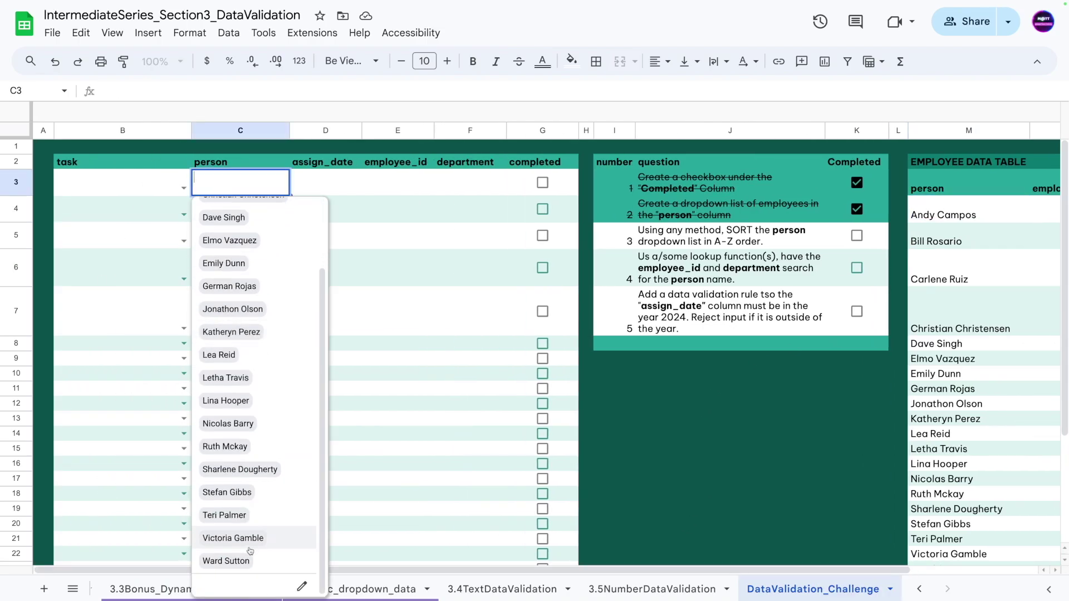
pyautogui.scroll(3, 245, 415)
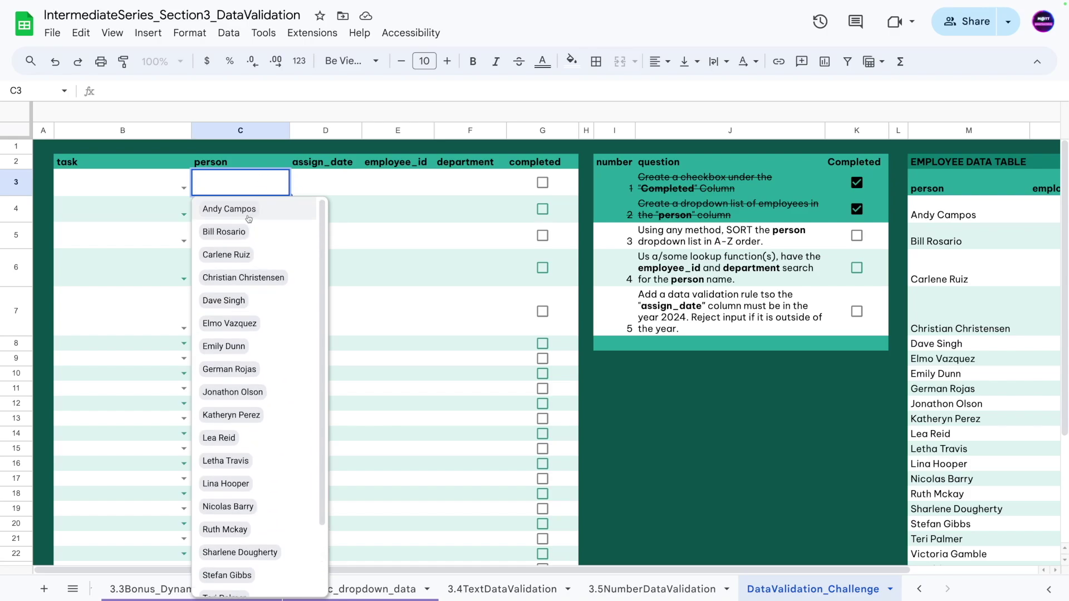
pyautogui.click(388, 213)
pyautogui.click(854, 237)
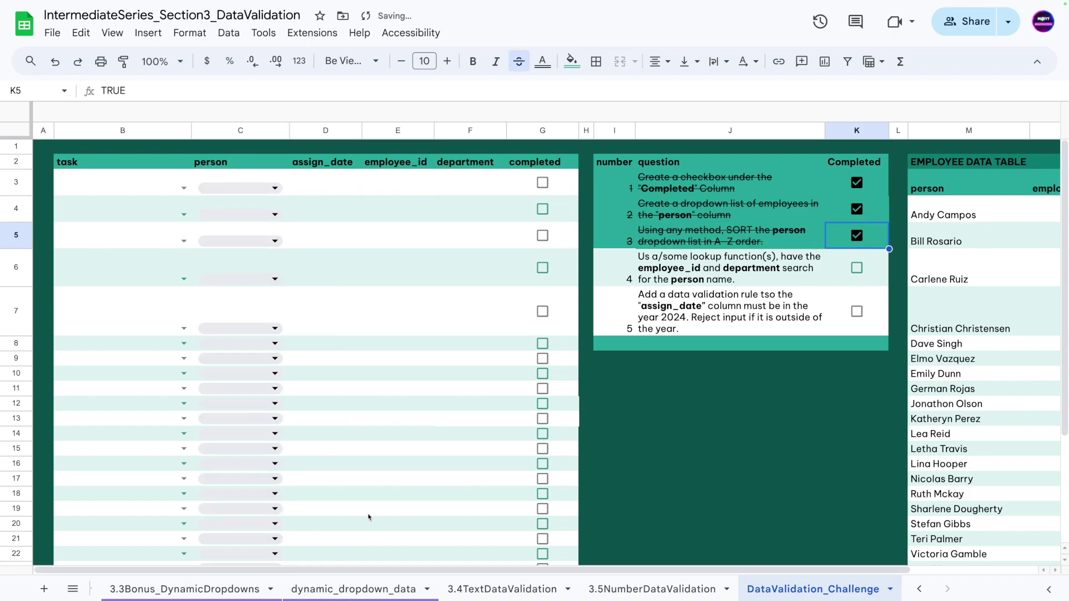
# Step: Expand the collapsed columns beside the employee table, and sort M3:O23 by employee_id from A to Z with its first row as header
pyautogui.moveTo(330, 567); pyautogui.dragTo(966, 567)
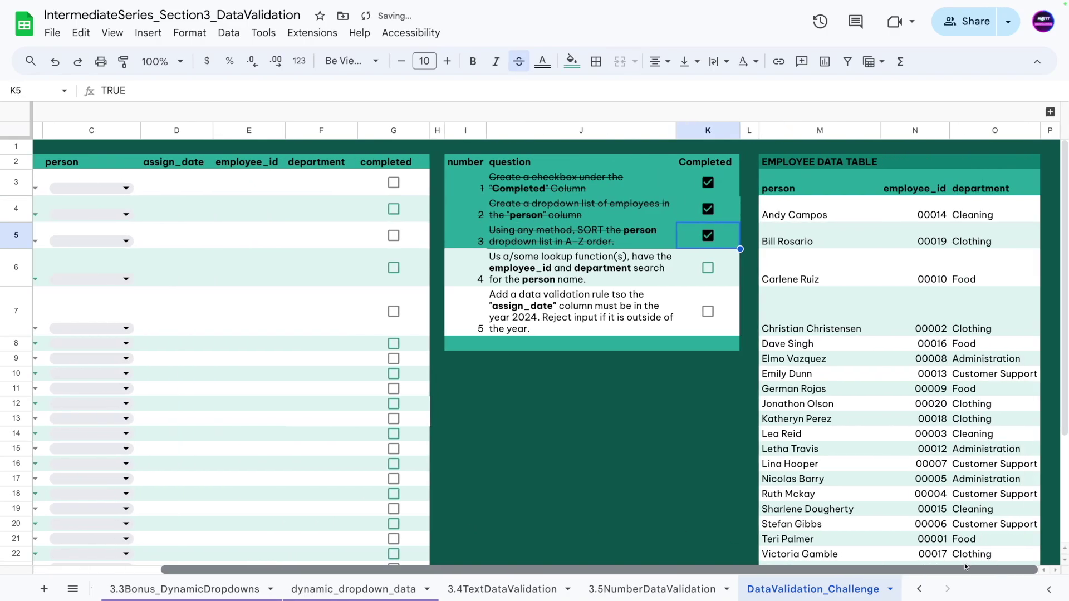
pyautogui.click(1050, 113)
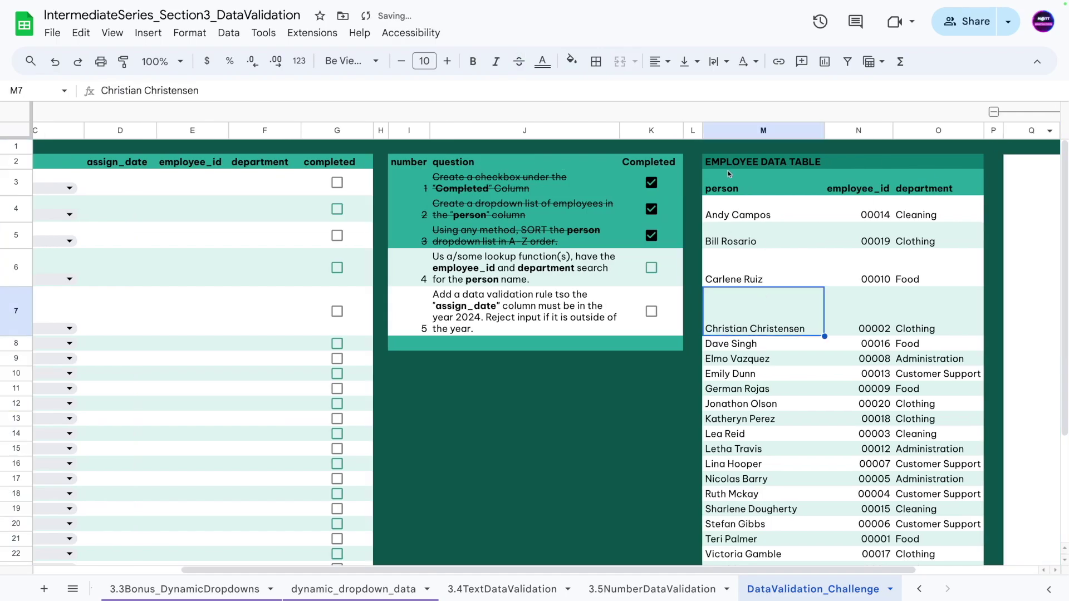
pyautogui.moveTo(733, 176); pyautogui.dragTo(929, 423)
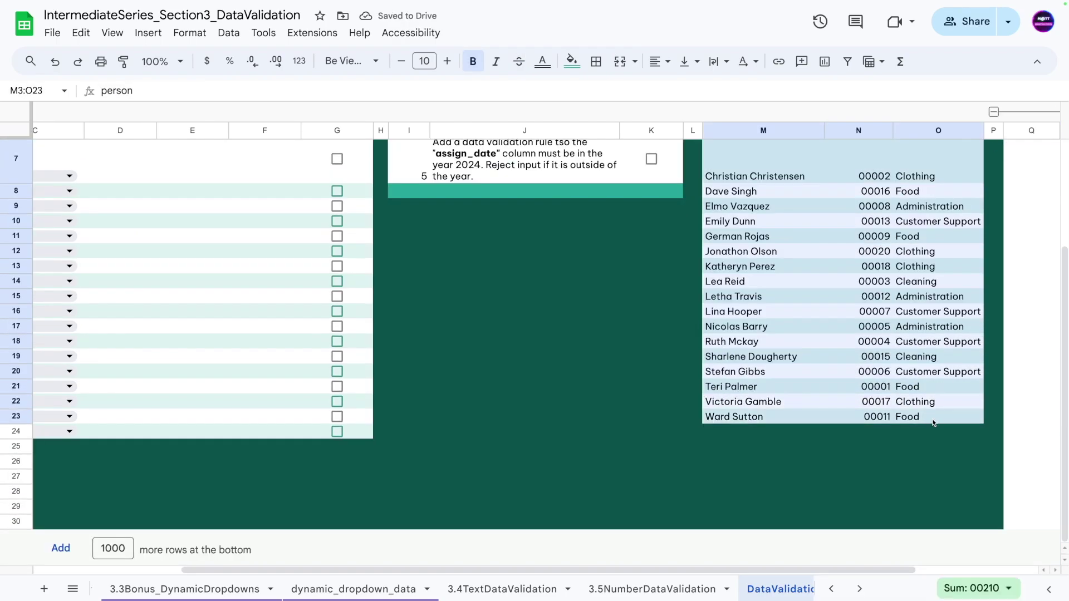
pyautogui.scroll(3, 672, 312)
pyautogui.click(227, 33)
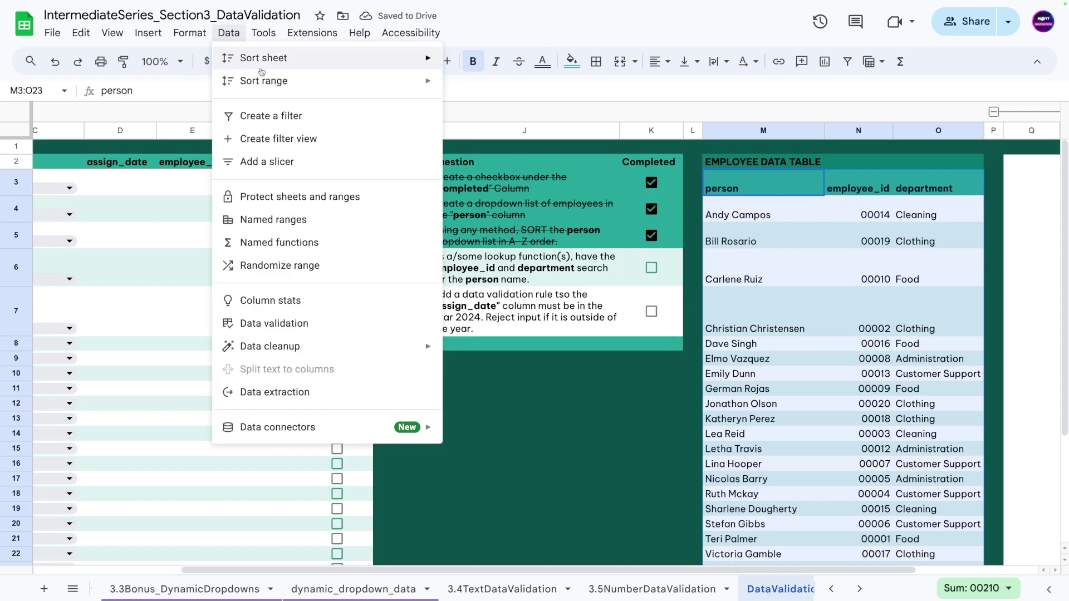
pyautogui.moveTo(271, 78)
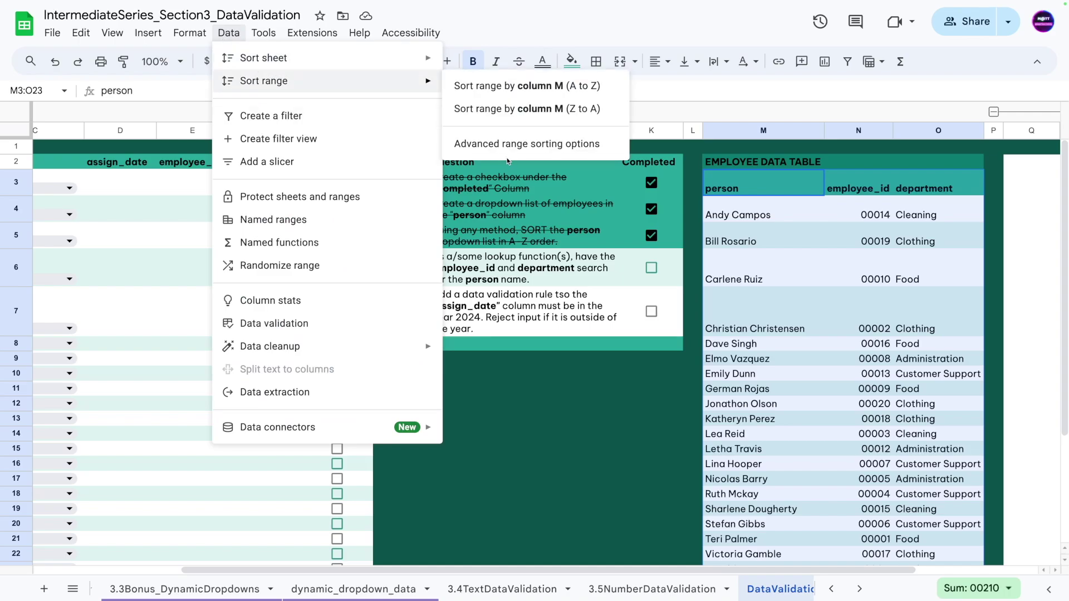
pyautogui.click(526, 144)
pyautogui.click(378, 247)
pyautogui.click(441, 286)
pyautogui.click(462, 308)
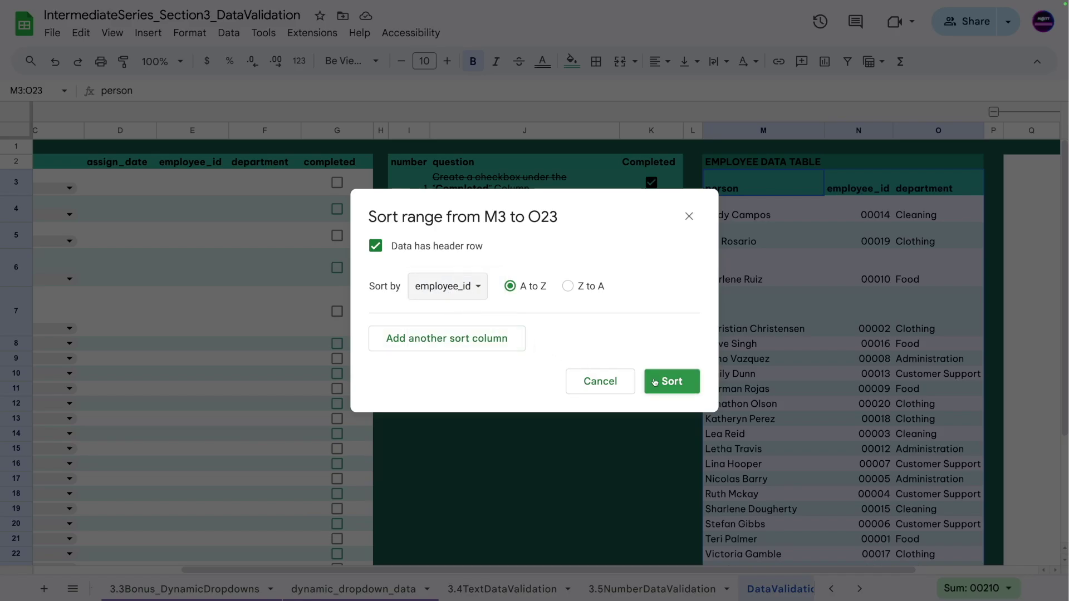
pyautogui.click(672, 382)
pyautogui.click(801, 277)
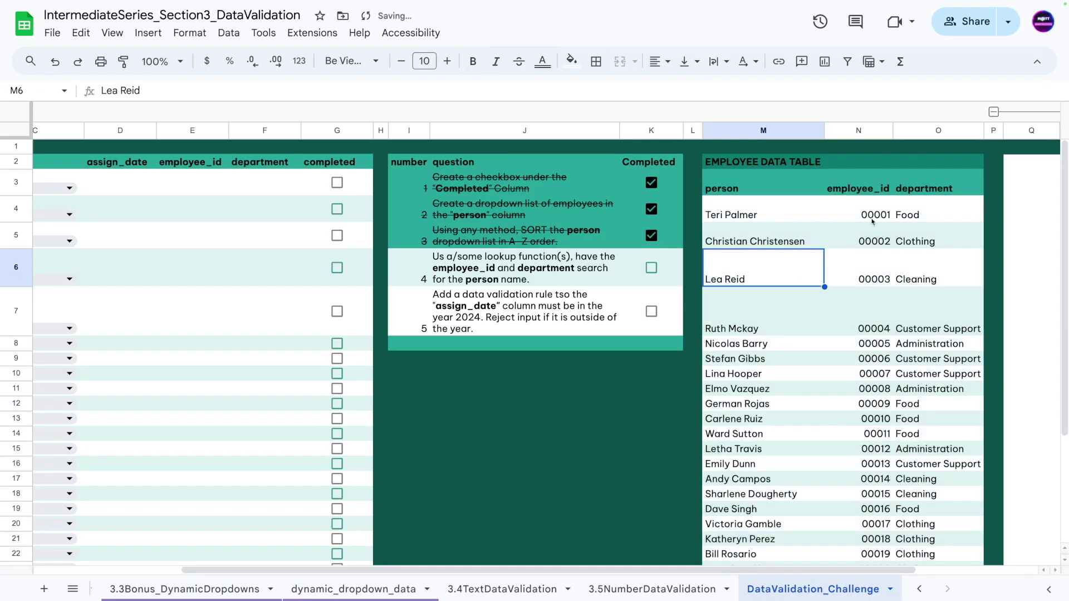
pyautogui.click(874, 221)
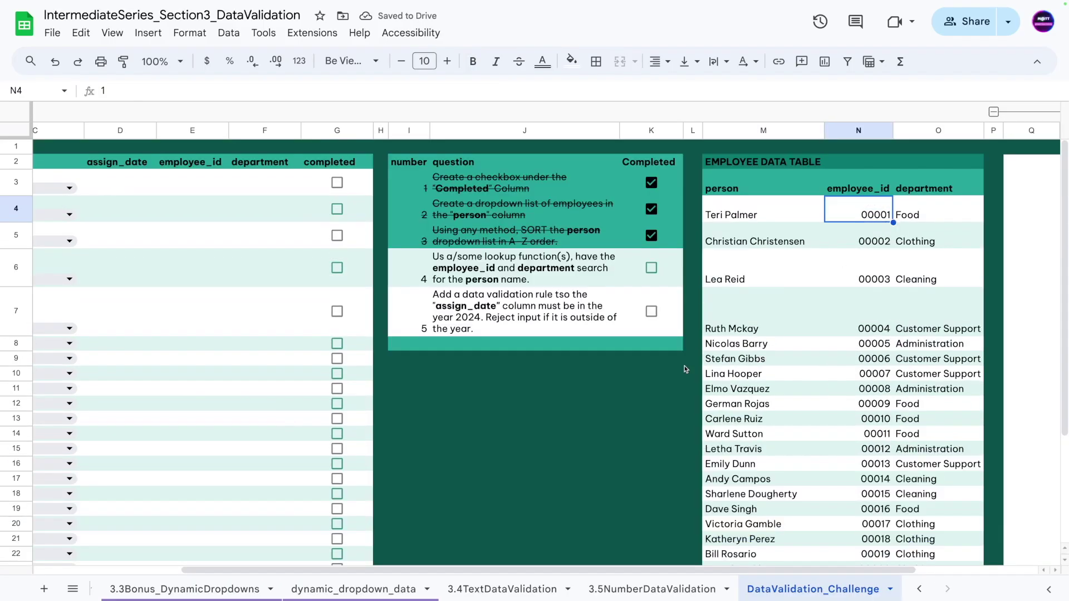
# Step: Enter the formula =SORT(M4:M23,1,TRUE) in Q3 to list the employee names in ascending order
pyautogui.moveTo(434, 571); pyautogui.dragTo(897, 547)
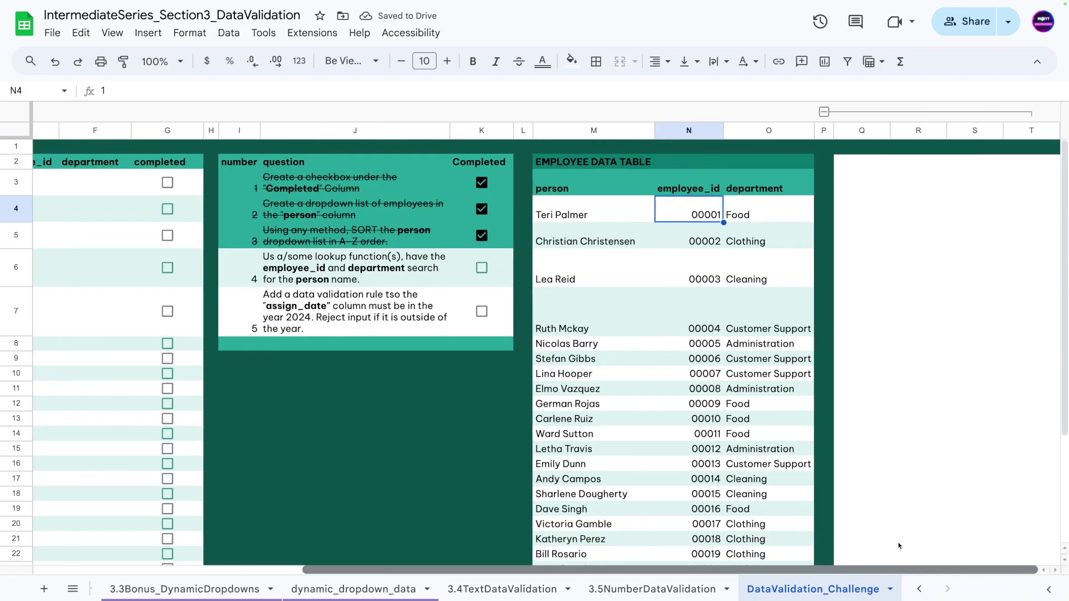
pyautogui.click(877, 193)
pyautogui.write('=so')
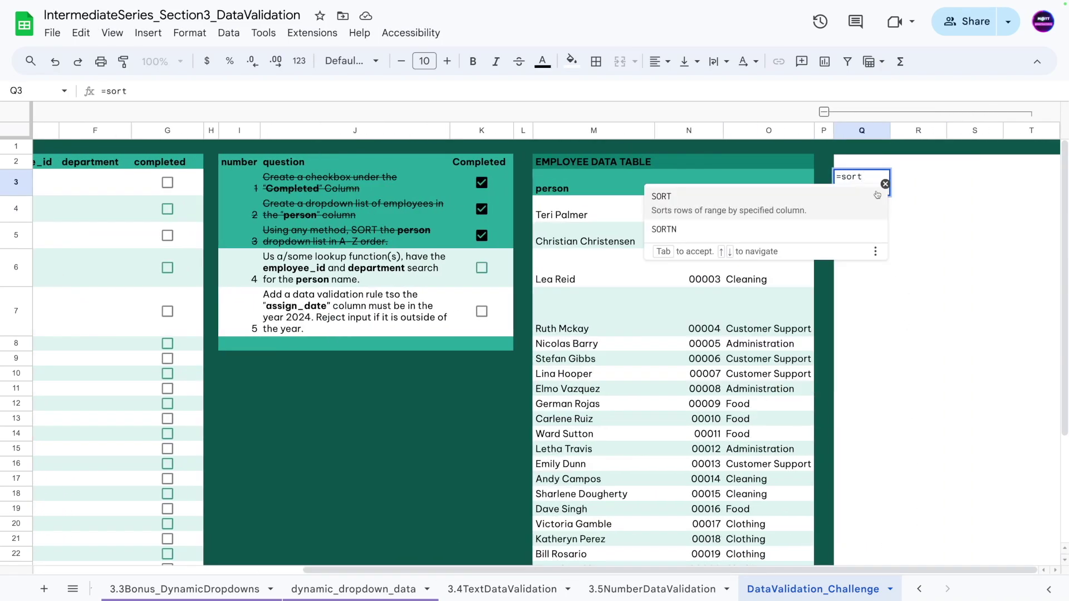
pyautogui.write('rt')
pyautogui.press('Tab')
pyautogui.moveTo(556, 209); pyautogui.dragTo(591, 418)
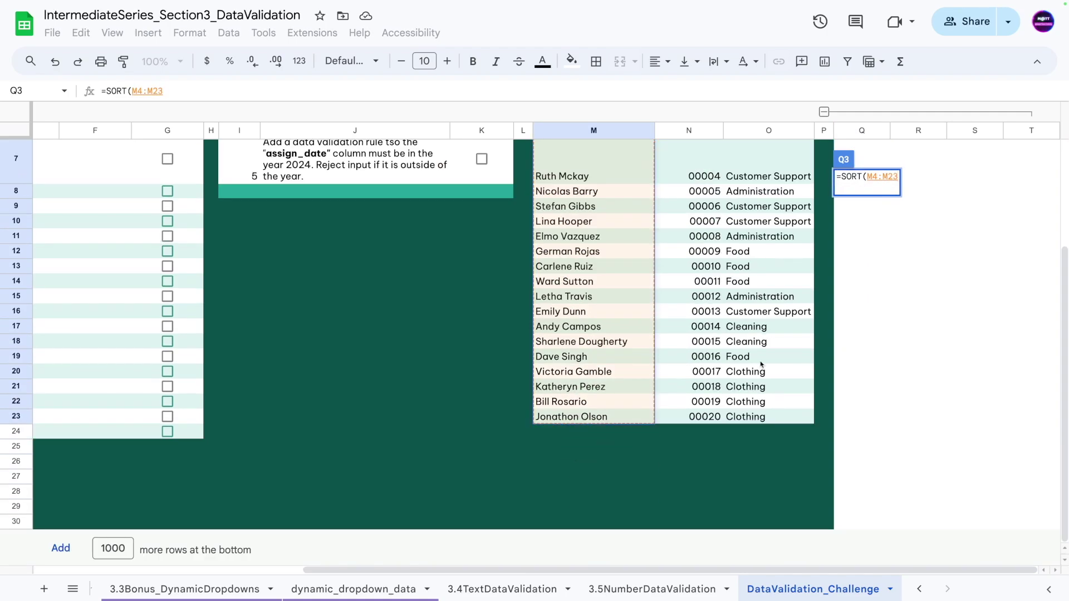
pyautogui.scroll(3, 698, 387)
pyautogui.write(',')
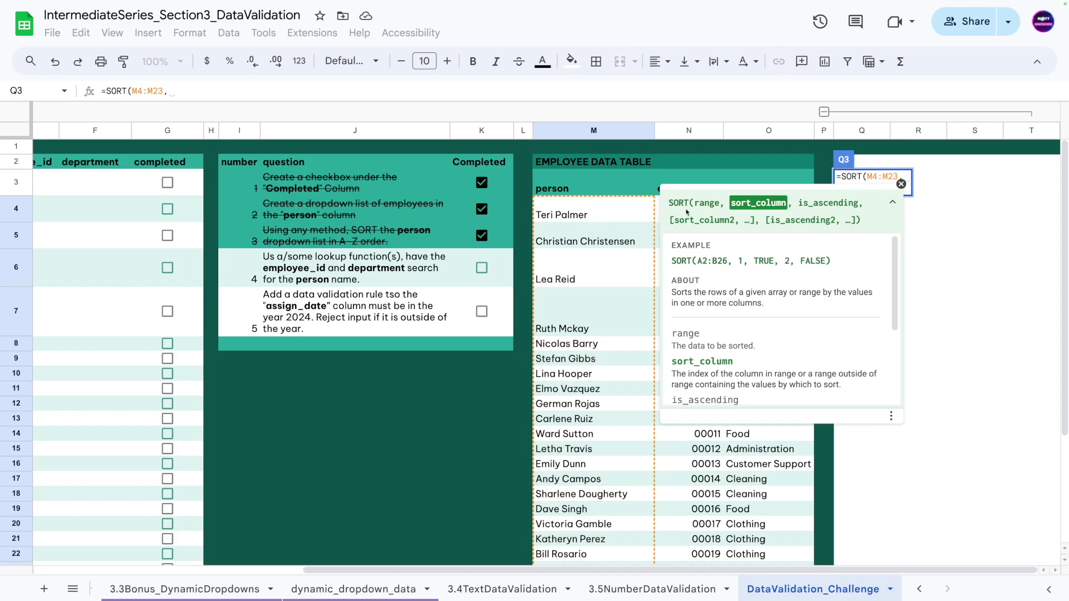
pyautogui.write('1')
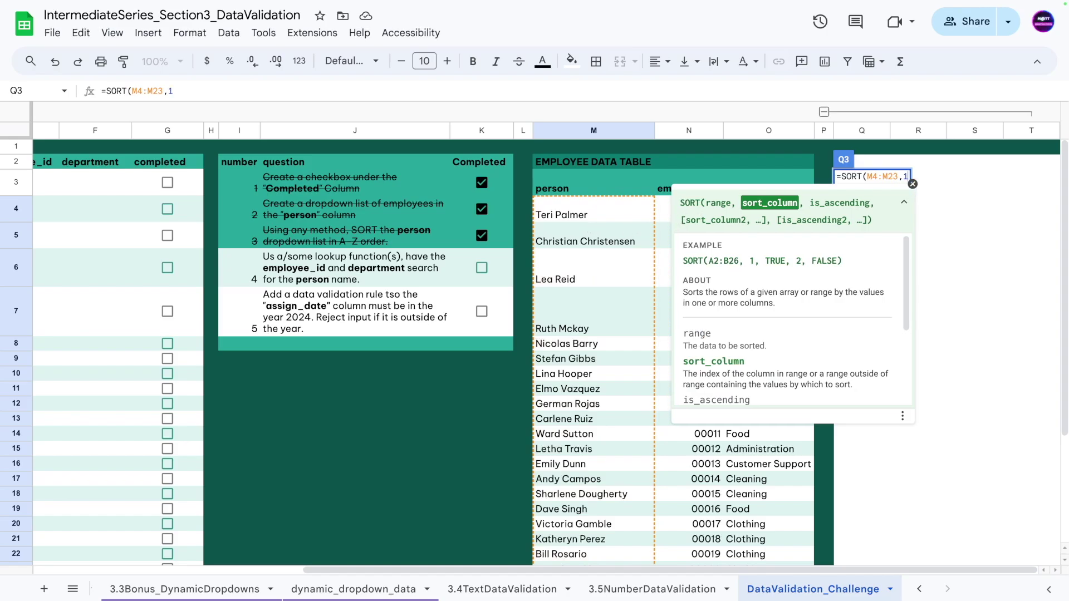
pyautogui.write(',TRUE')
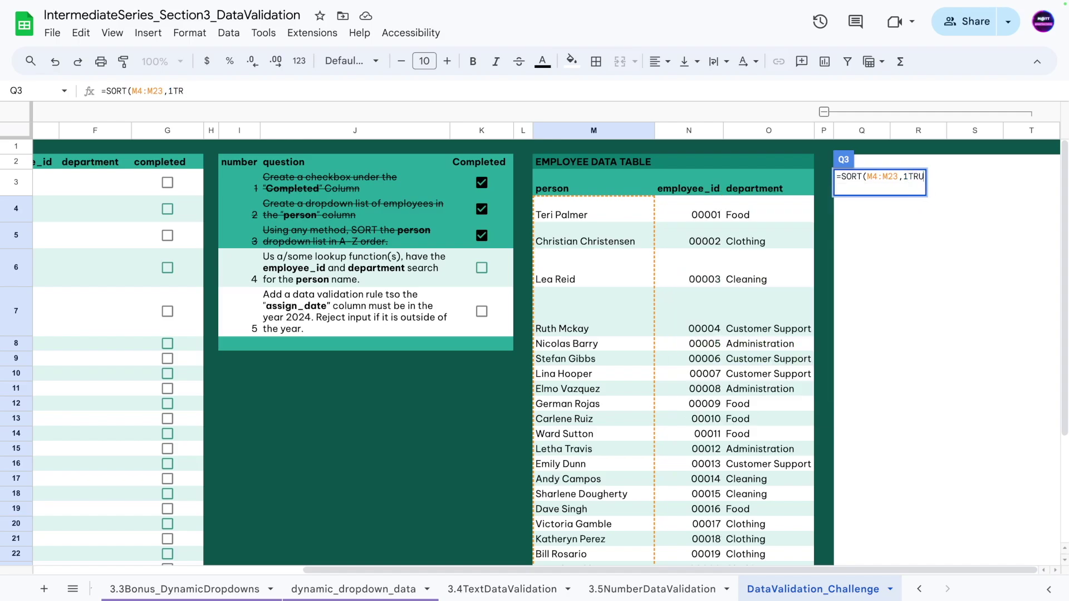
pyautogui.press('BackSpace')
pyautogui.press('BackSpace')
pyautogui.press('BackSpace')
pyautogui.press('BackSpace')
pyautogui.write('TR')
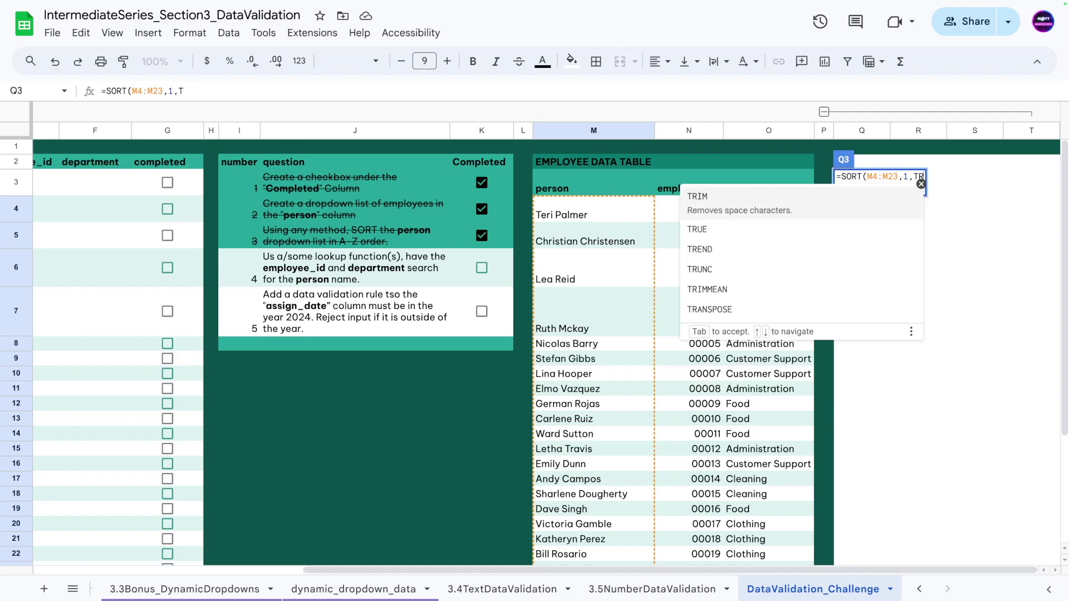
pyautogui.write('UE)')
pyautogui.press('Return')
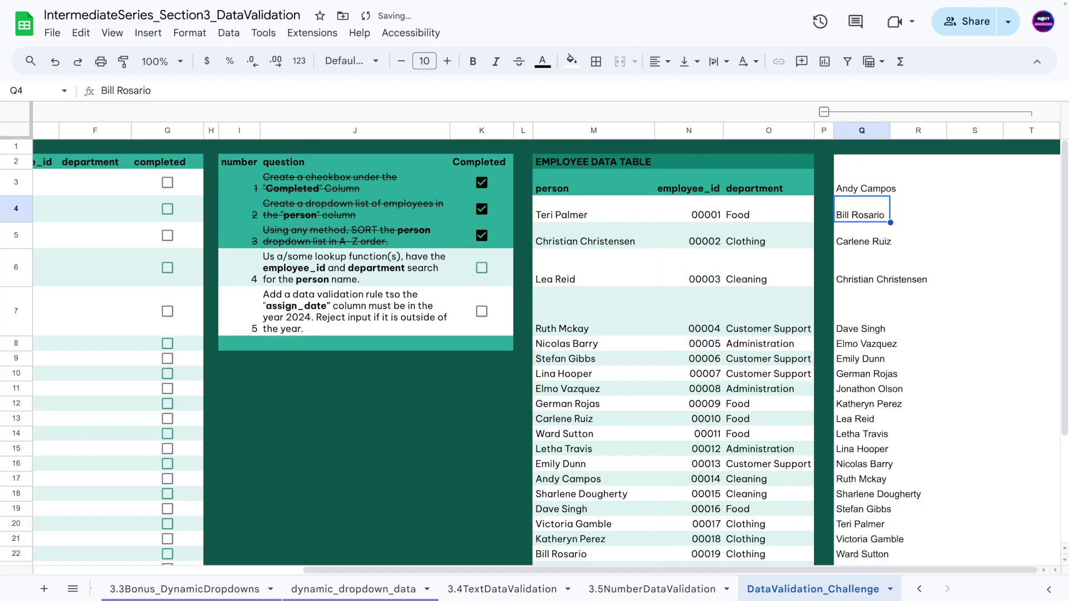
# Step: Review the SORT formula in Q3 and the full list of names it outputs in column Q
pyautogui.click(855, 189)
pyautogui.scroll(-4, 780, 334)
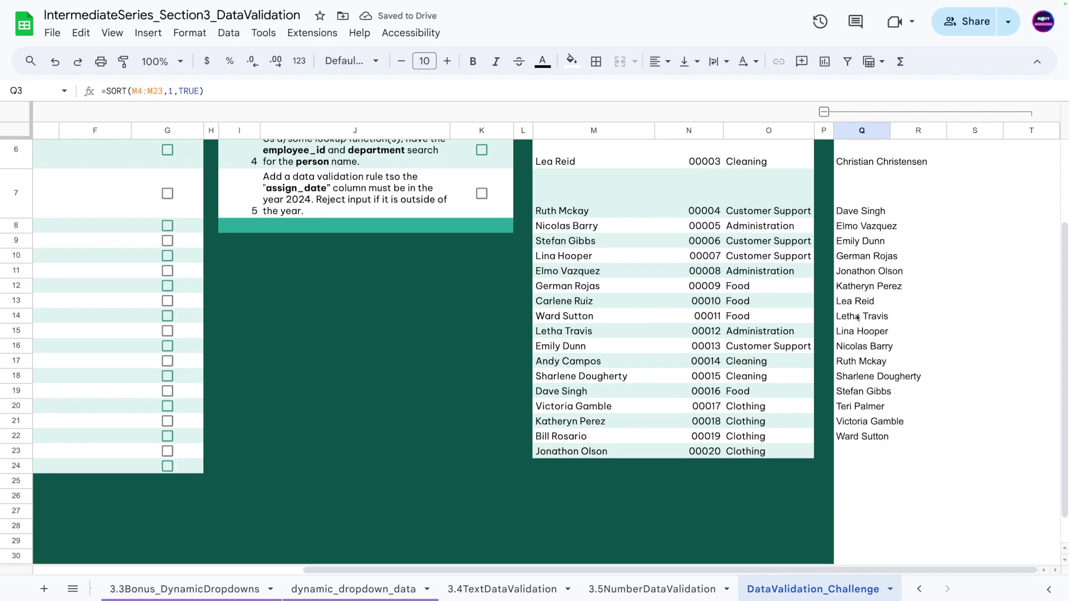
pyautogui.scroll(4, 779, 382)
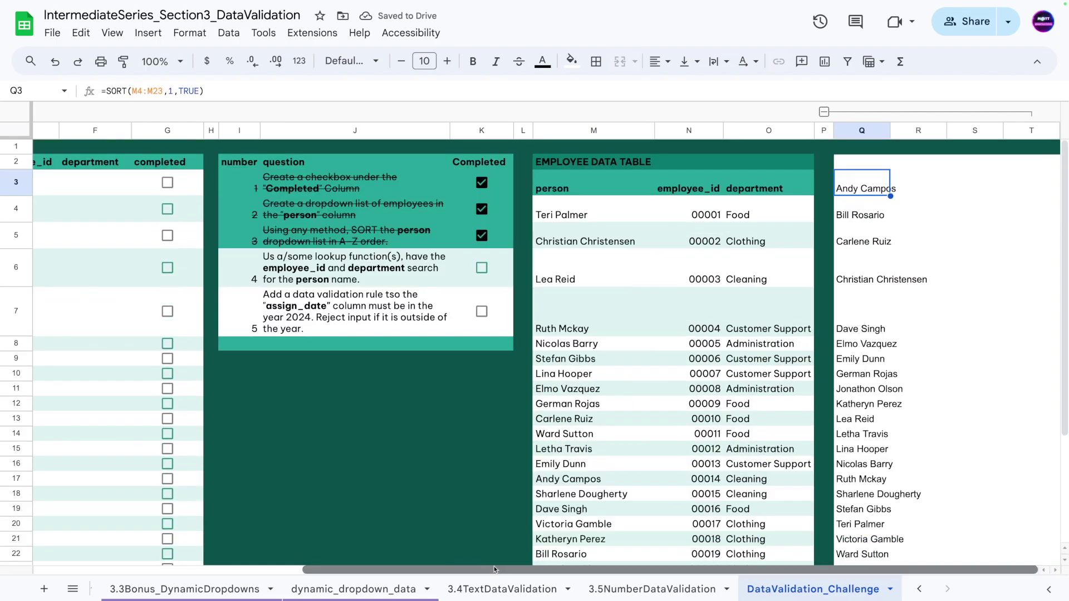
pyautogui.hscroll(-10, 484, 562)
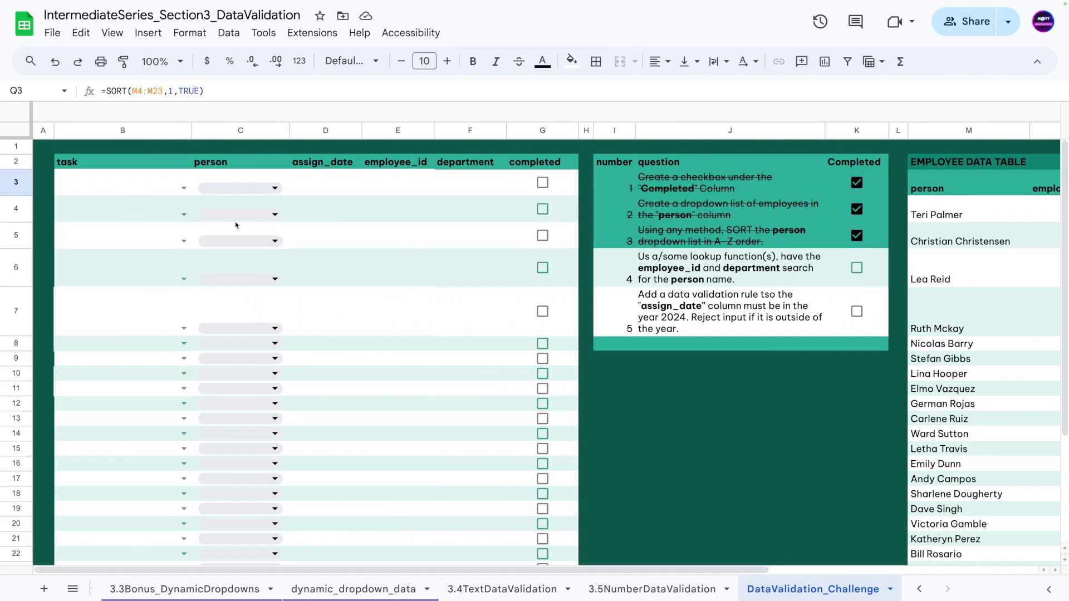
# Step: Change the source range of the C3 person dropdown rule to DataValidation_Challenge!Q3:Q30
pyautogui.click(236, 192)
pyautogui.click(371, 194)
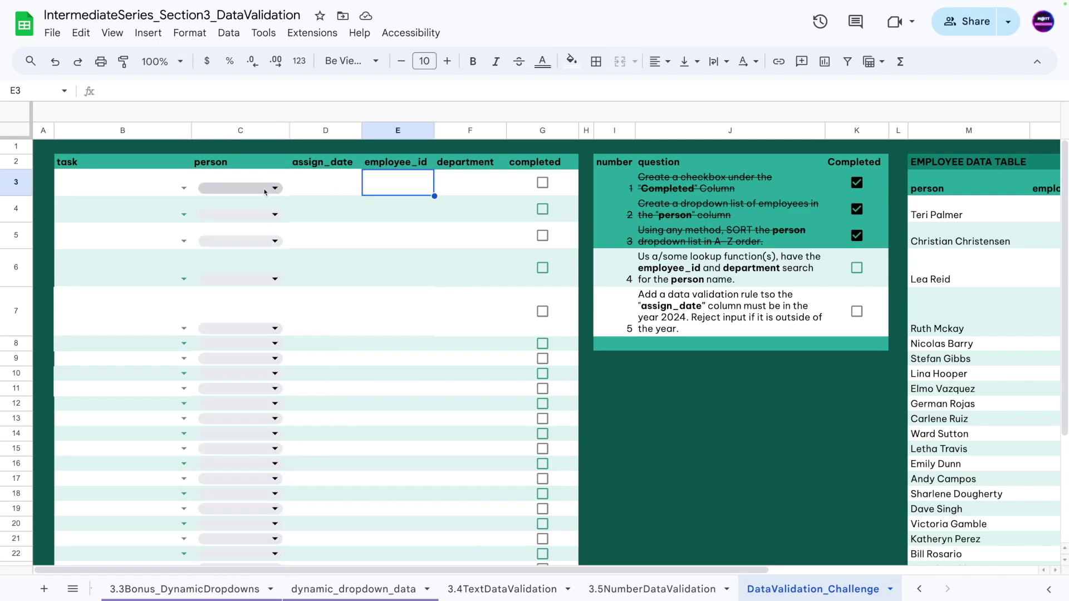
pyautogui.click(240, 189)
pyautogui.scroll(-3, 300, 556)
pyautogui.click(301, 588)
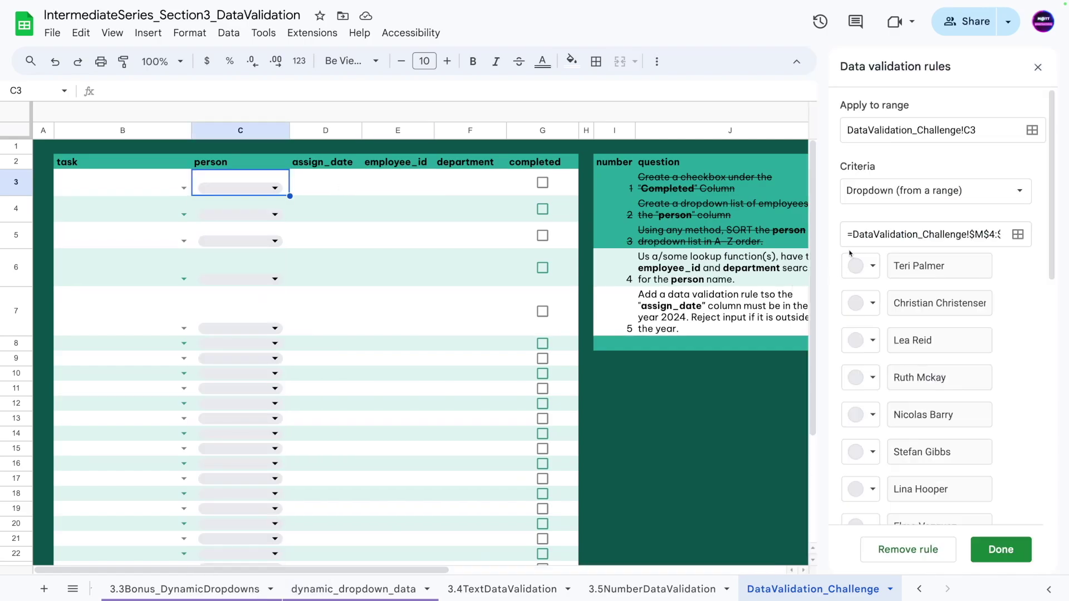
pyautogui.hscroll(3, 661, 519)
pyautogui.hscroll(5, 660, 518)
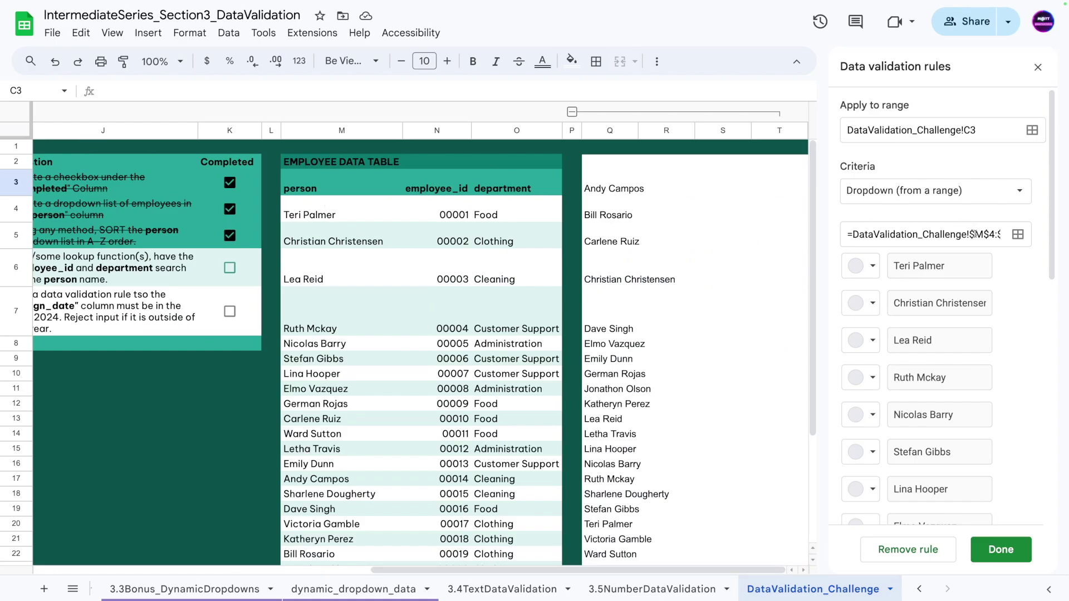
pyautogui.moveTo(971, 231); pyautogui.dragTo(1046, 238)
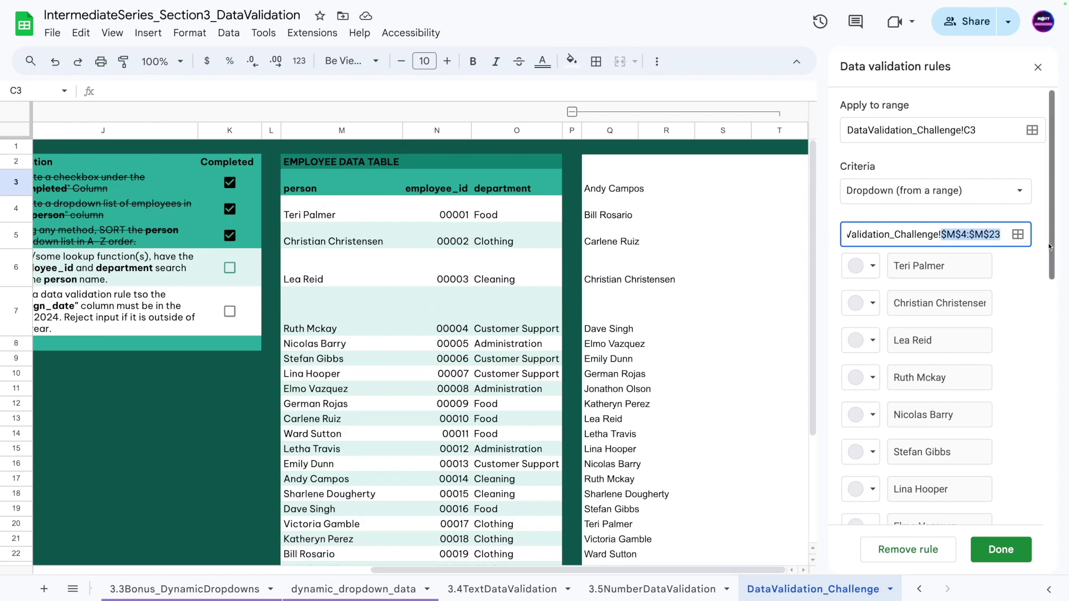
pyautogui.press('BackSpace')
pyautogui.click(1018, 234)
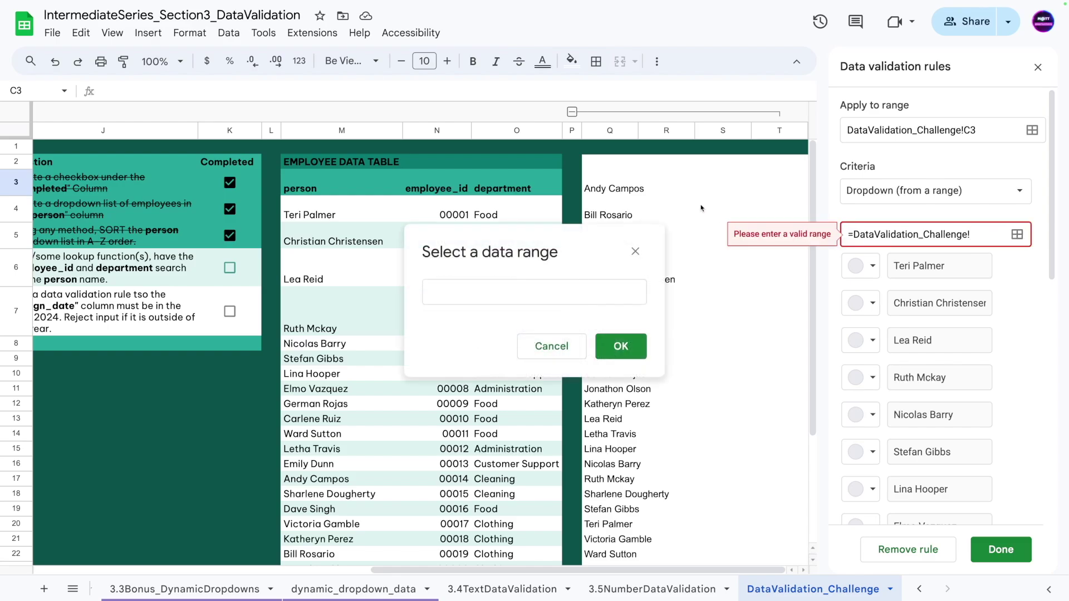
pyautogui.moveTo(618, 191); pyautogui.dragTo(625, 402)
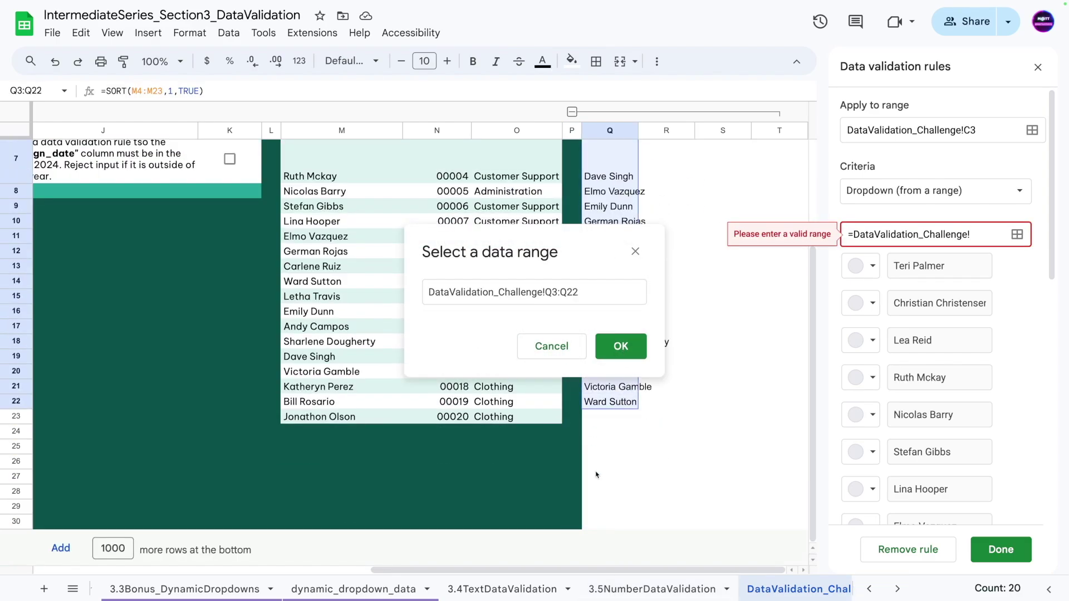
pyautogui.keyDown('shift'); pyautogui.click(603, 518); pyautogui.keyUp('shift')
pyautogui.click(621, 346)
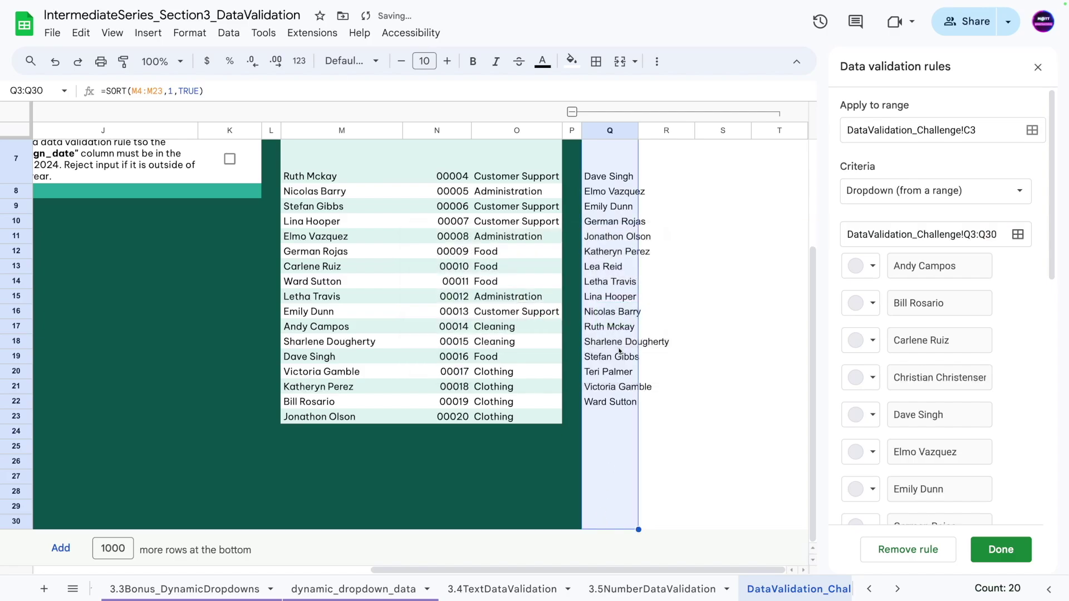
# Step: Look through the rule's dropdown items, save the rule and apply it to all dropdowns with the same properties
pyautogui.scroll(-10, 969, 302)
pyautogui.scroll(10, 940, 333)
pyautogui.scroll(-10, 914, 314)
pyautogui.scroll(10, 936, 390)
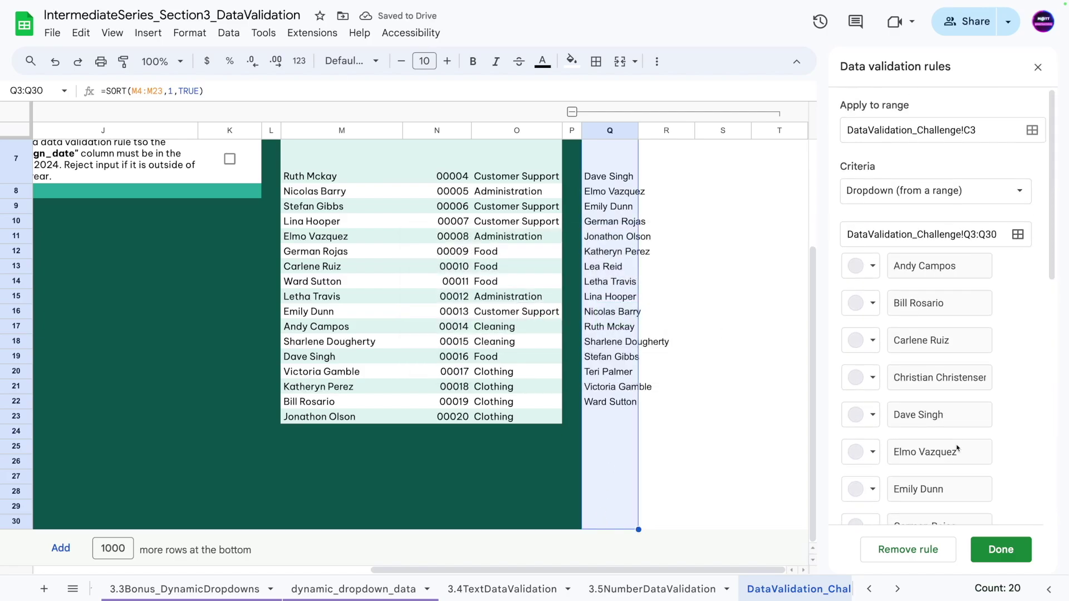
pyautogui.click(1001, 549)
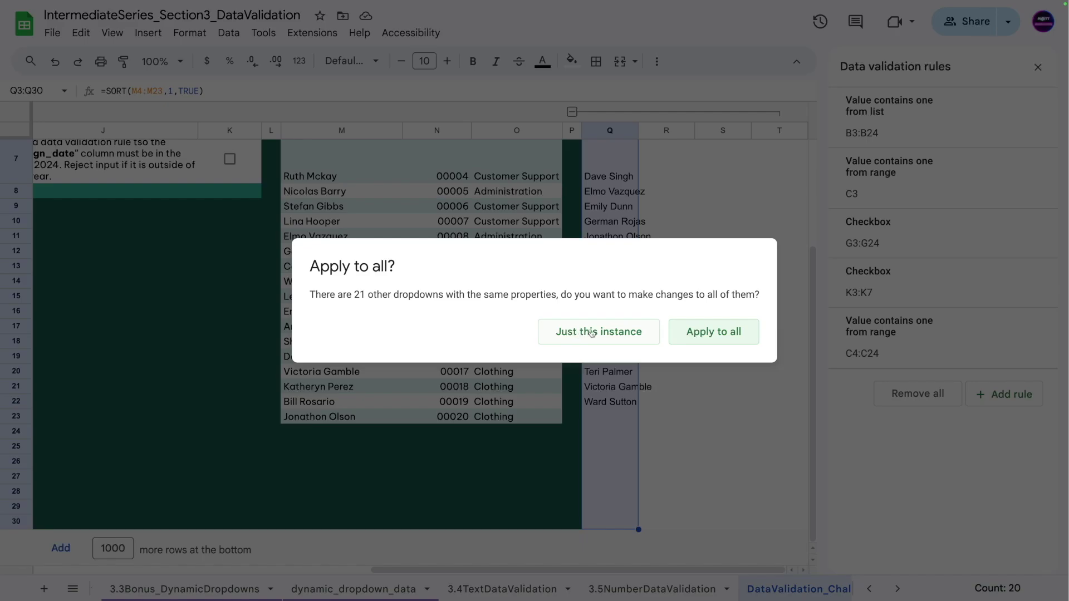
pyautogui.click(736, 344)
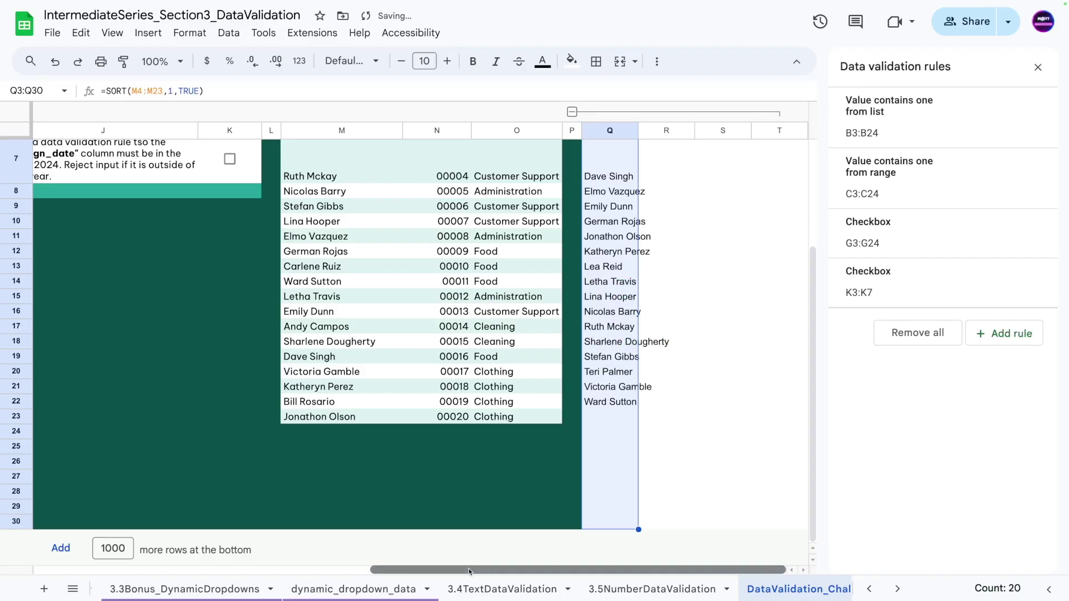
# Step: Check the order of the employee names in the C5 person dropdown without choosing one
pyautogui.moveTo(473, 570); pyautogui.dragTo(1, 559)
pyautogui.click(240, 236)
pyautogui.scroll(-2, 260, 390)
pyautogui.scroll(2, 260, 452)
pyautogui.click(334, 281)
pyautogui.scroll(3, 334, 281)
pyautogui.click(239, 237)
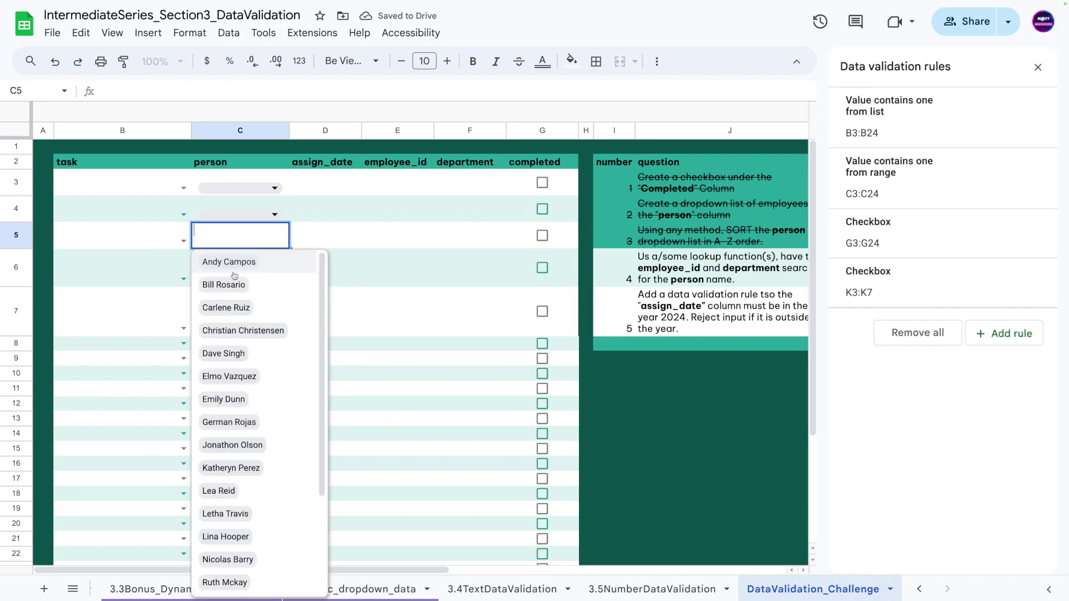
pyautogui.scroll(-3, 245, 334)
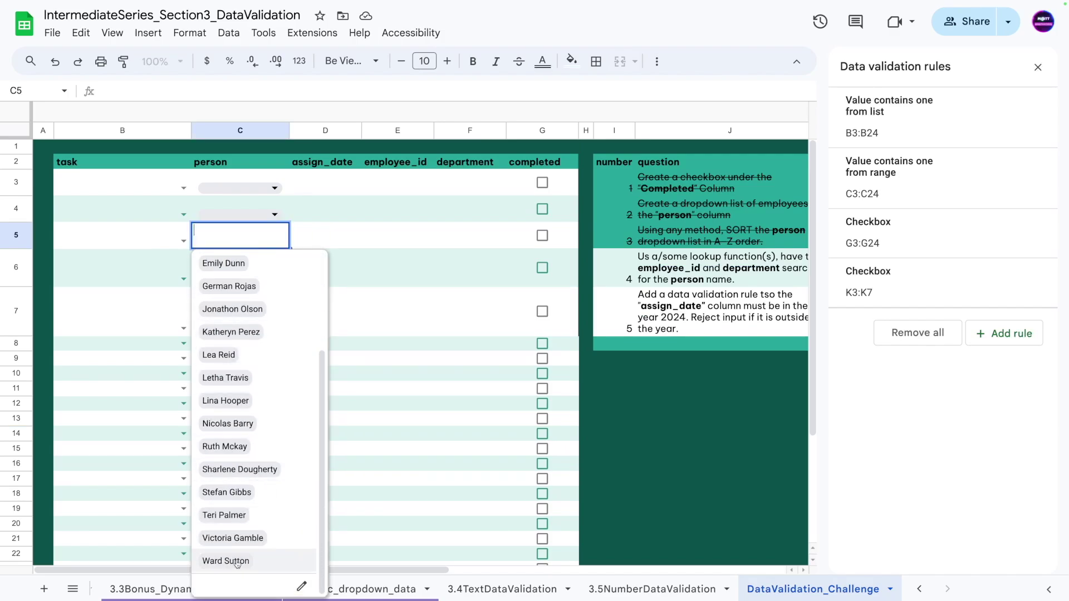
pyautogui.scroll(3, 251, 501)
pyautogui.click(368, 239)
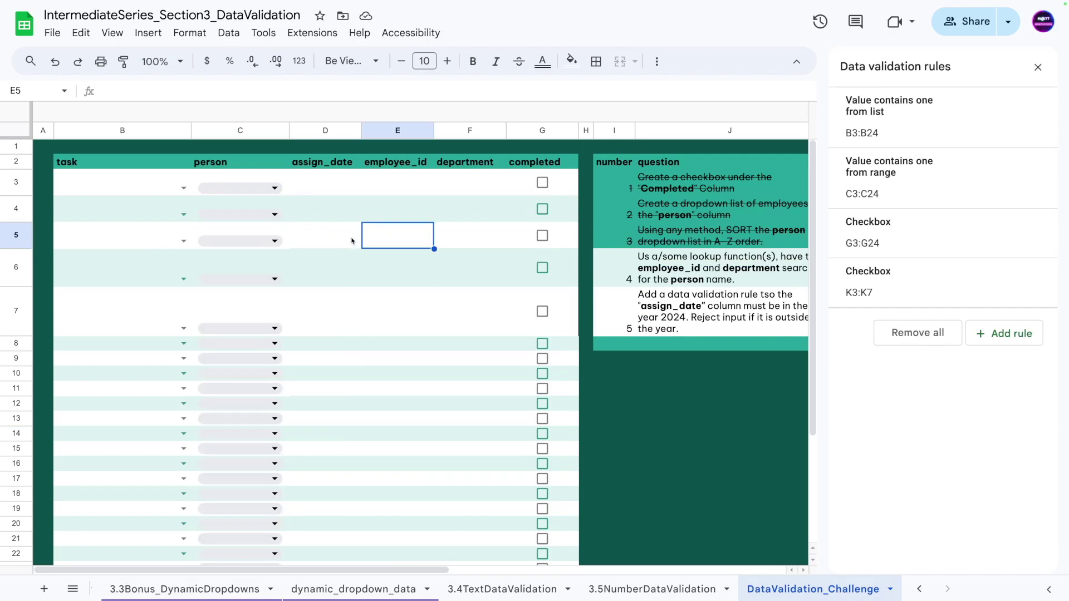
# Step: Insert "to" before "have" in the question 4 text in J6
pyautogui.moveTo(308, 570); pyautogui.dragTo(474, 569)
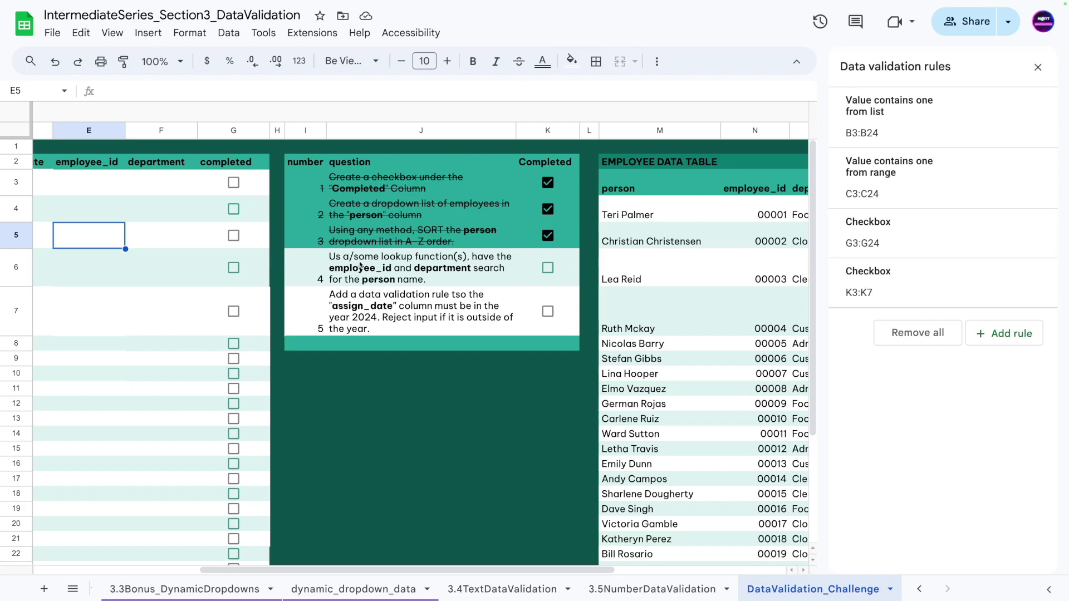
pyautogui.click(473, 256)
pyautogui.doubleClick(475, 257)
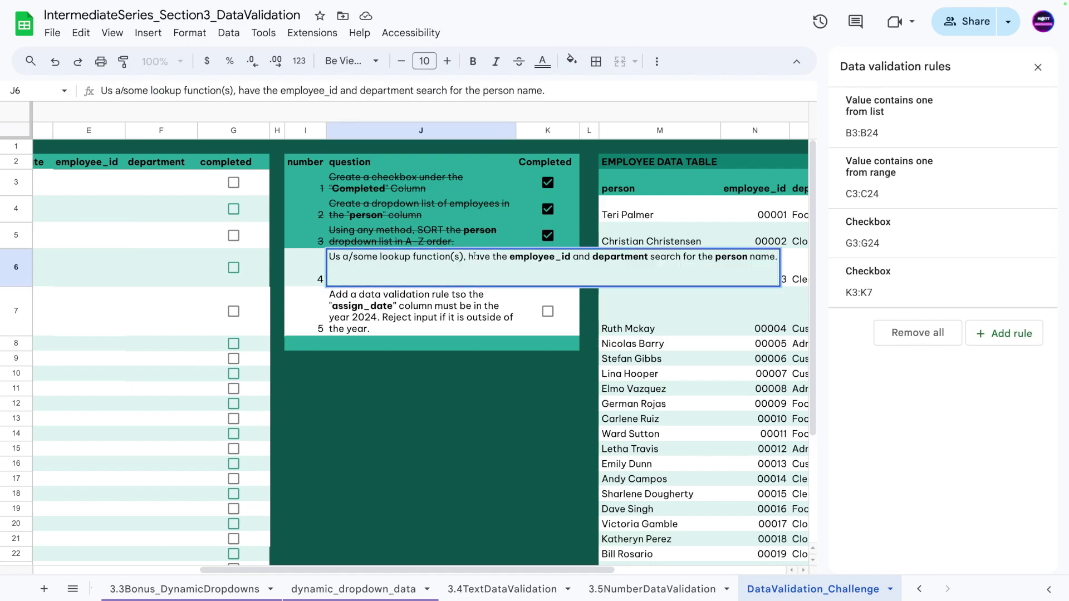
pyautogui.write('to')
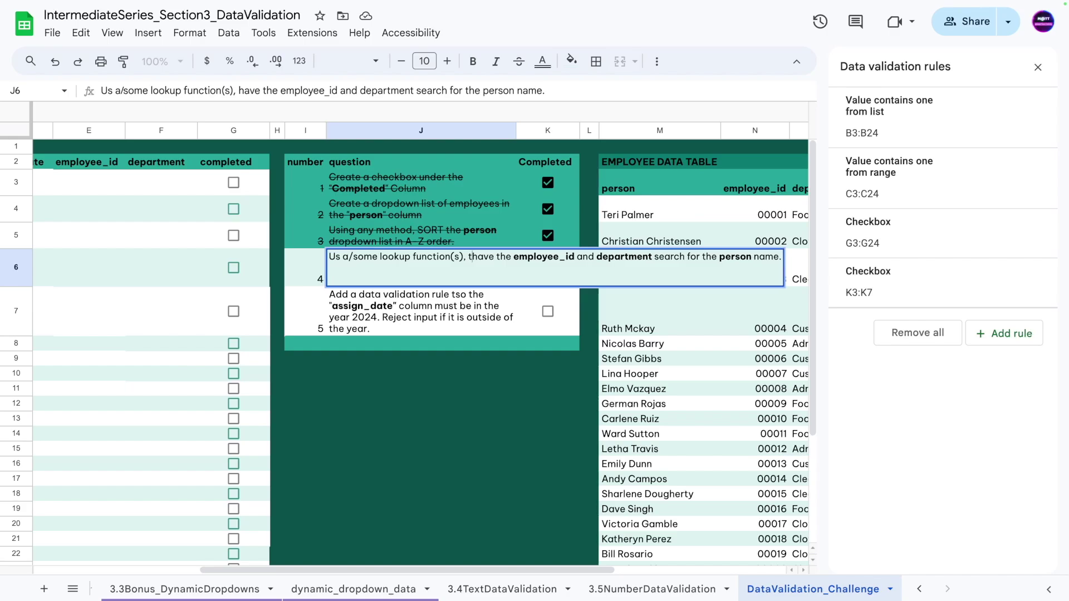
pyautogui.press('Return')
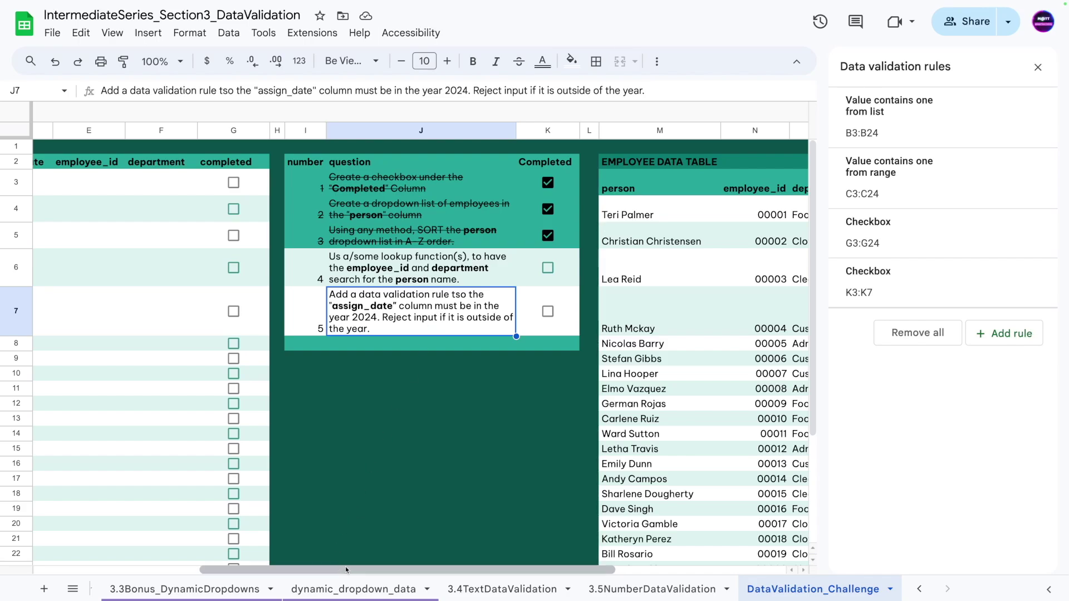
# Step: Close the data validation rules and choose the first employee in the C3 person dropdown
pyautogui.click(1037, 67)
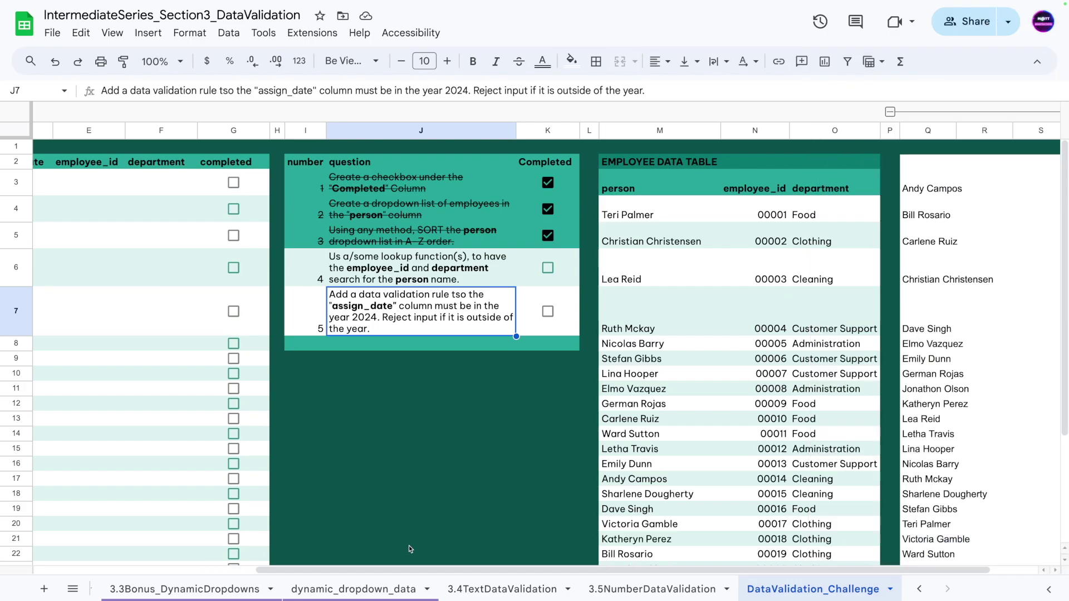
pyautogui.moveTo(393, 566); pyautogui.dragTo(172, 566)
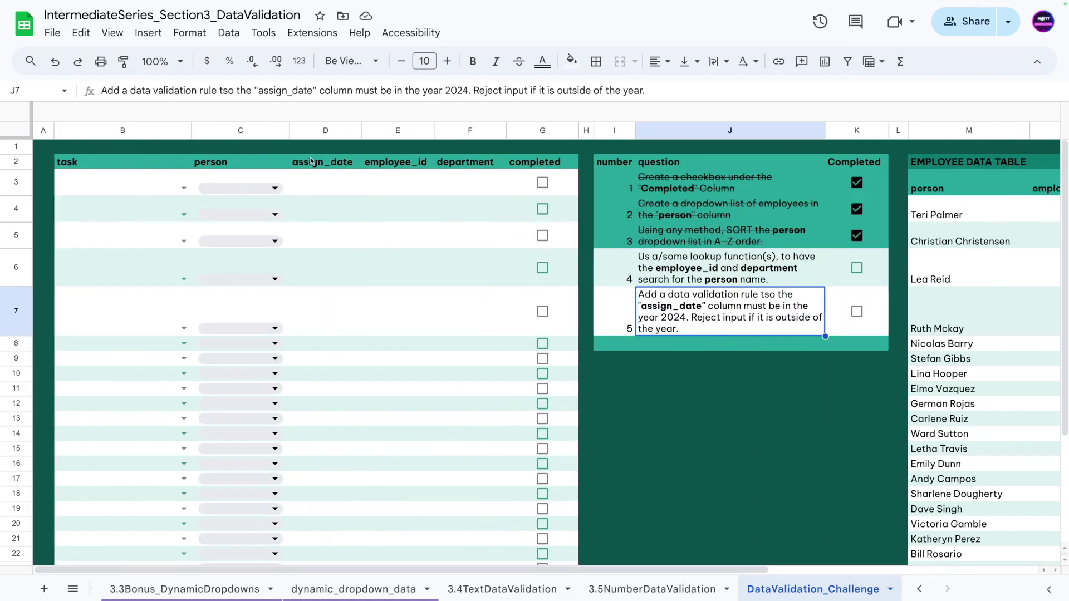
pyautogui.click(235, 196)
pyautogui.click(226, 209)
pyautogui.click(328, 184)
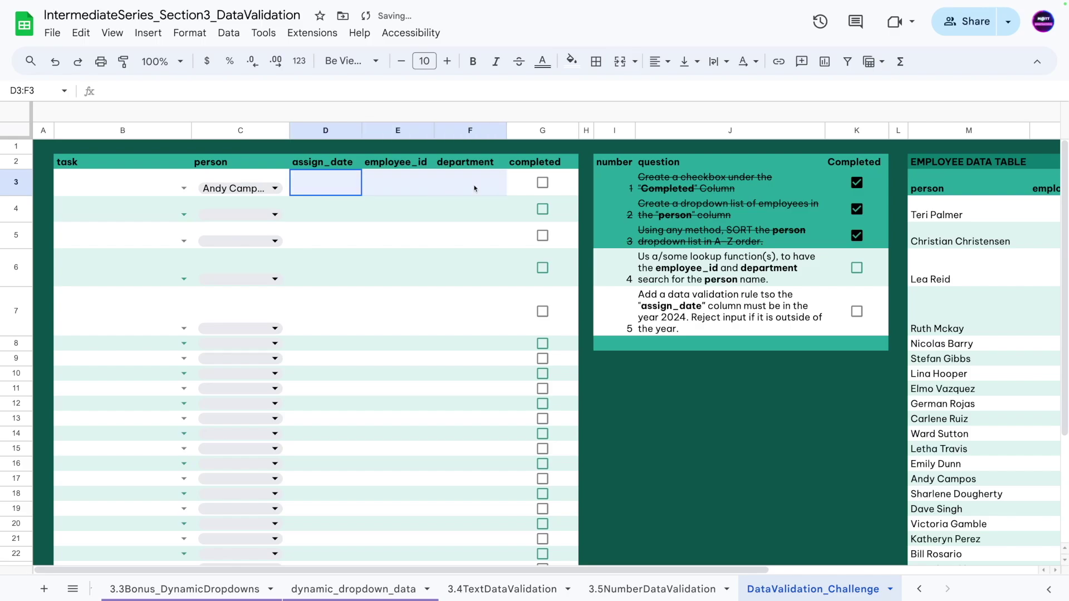
# Step: Compare the employee_id and department cells of row 3 with the matching columns in the employee data table
pyautogui.click(405, 193)
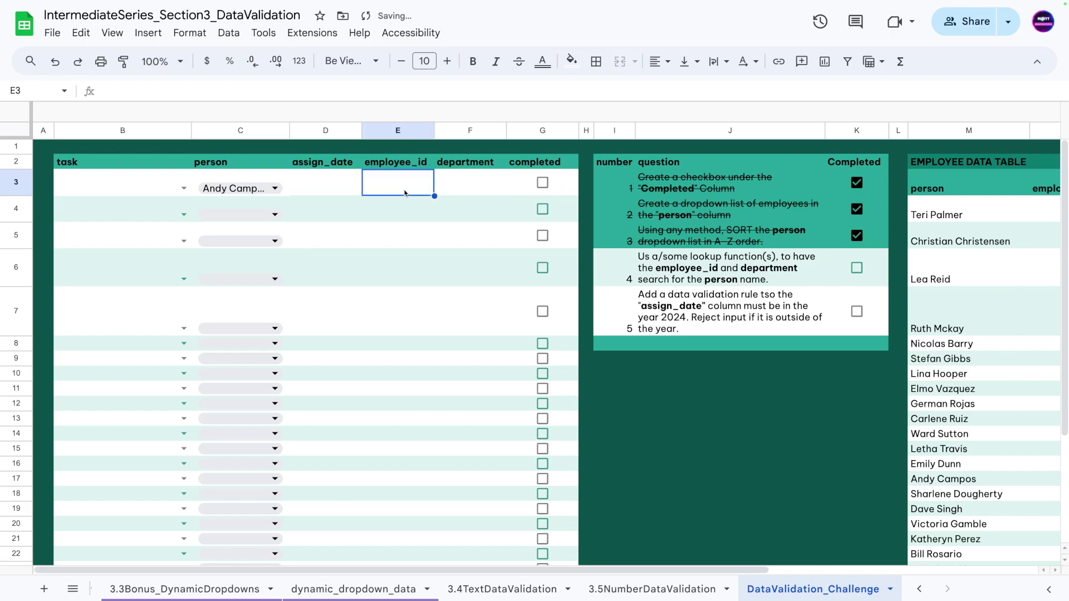
pyautogui.click(466, 188)
pyautogui.hotkey('shift', 'Left')
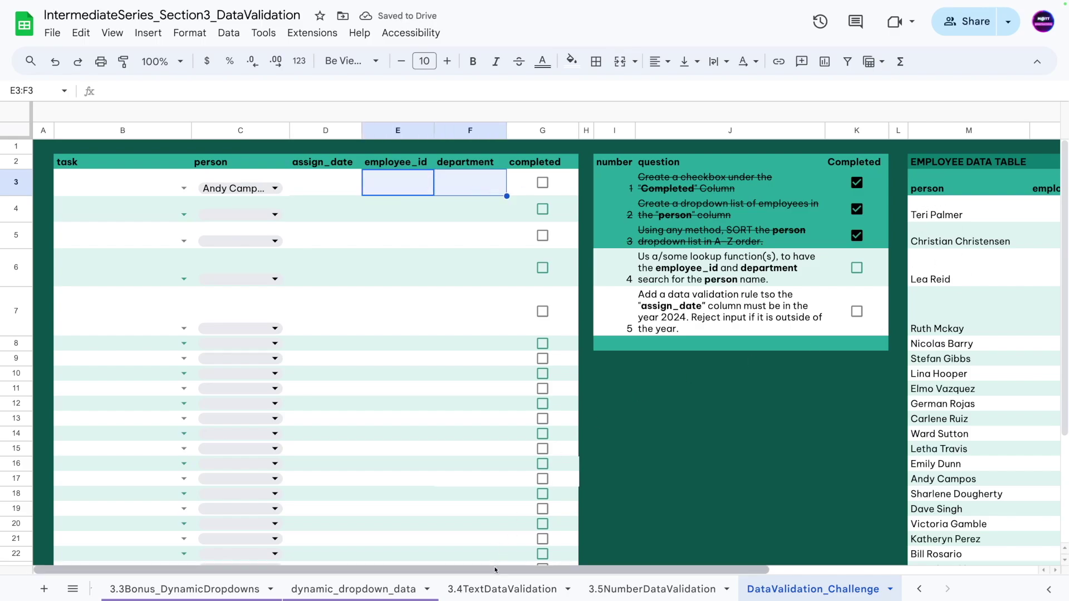
pyautogui.hscroll(6, 668, 490)
pyautogui.hscroll(-6, 336, 494)
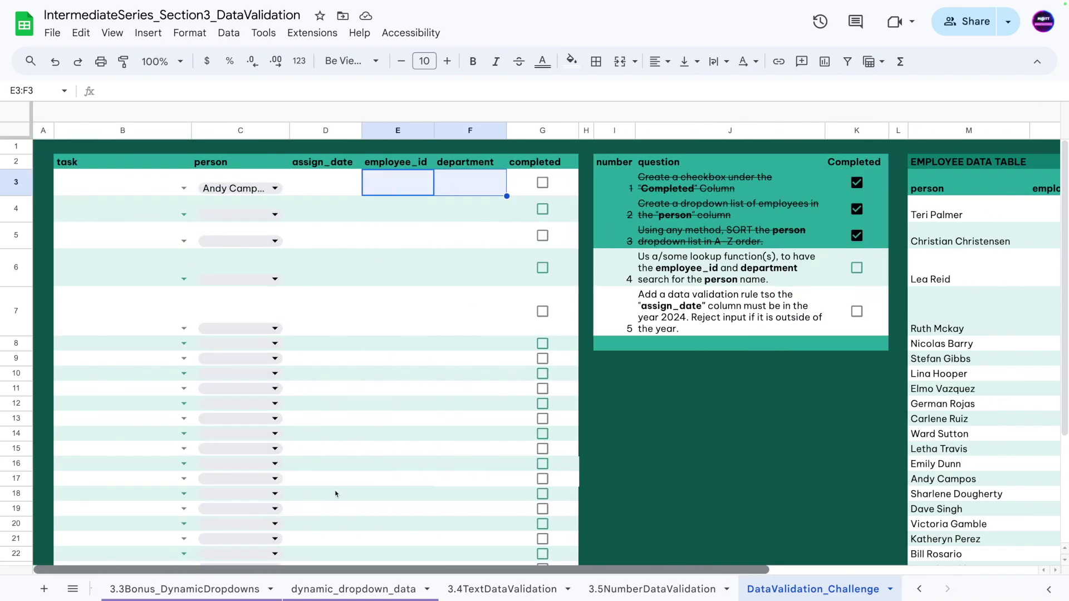
pyautogui.hscroll(5, 661, 489)
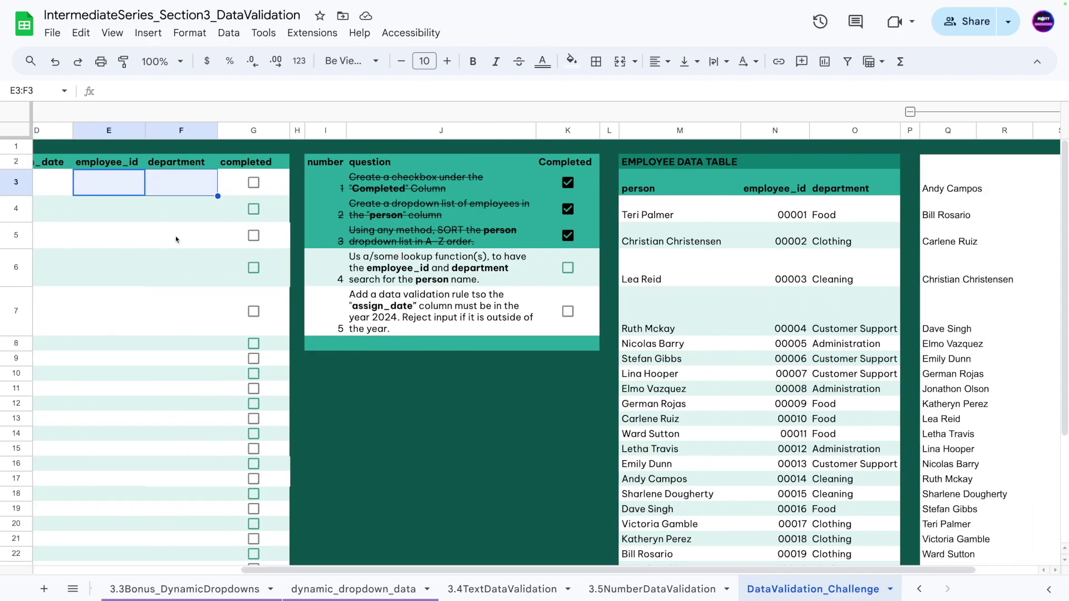
pyautogui.press('Down')
pyautogui.press('Down')
# Step: Start an XLOOKUP formula in E3 with the person cell C3 as the search key
pyautogui.click(116, 189)
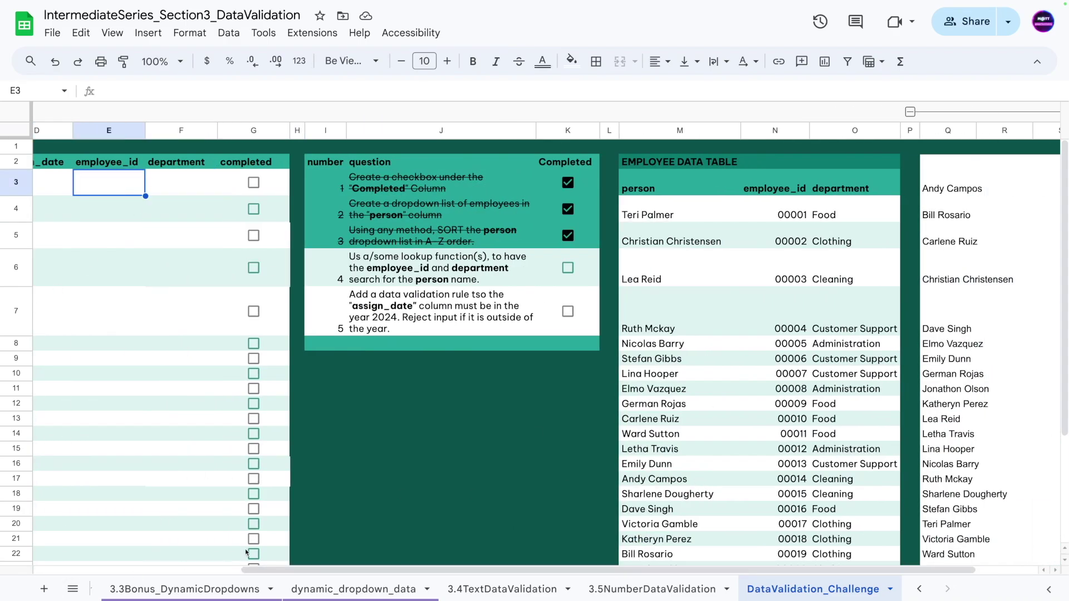
pyautogui.hscroll(-4, 246, 553)
pyautogui.write('=')
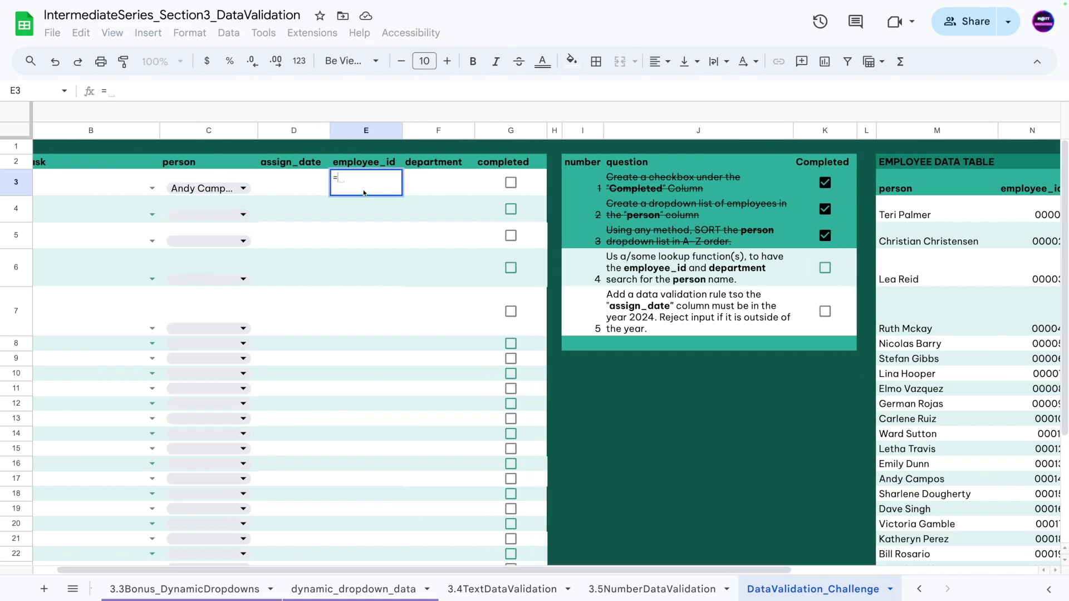
pyautogui.write('x')
pyautogui.press('BackSpace')
pyautogui.write('xlookup(')
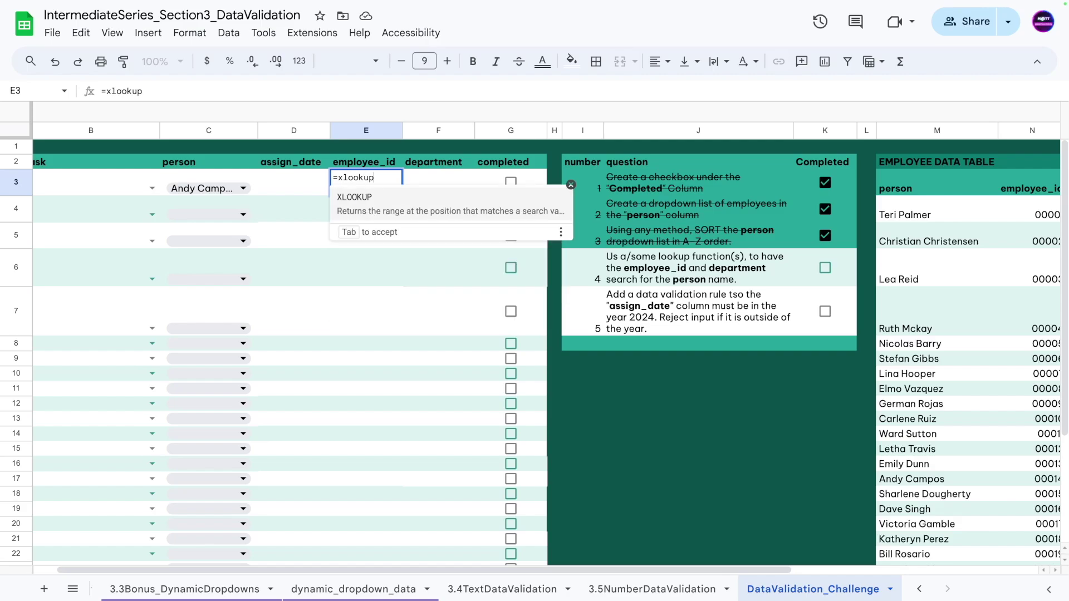
pyautogui.click(228, 176)
pyautogui.write(',')
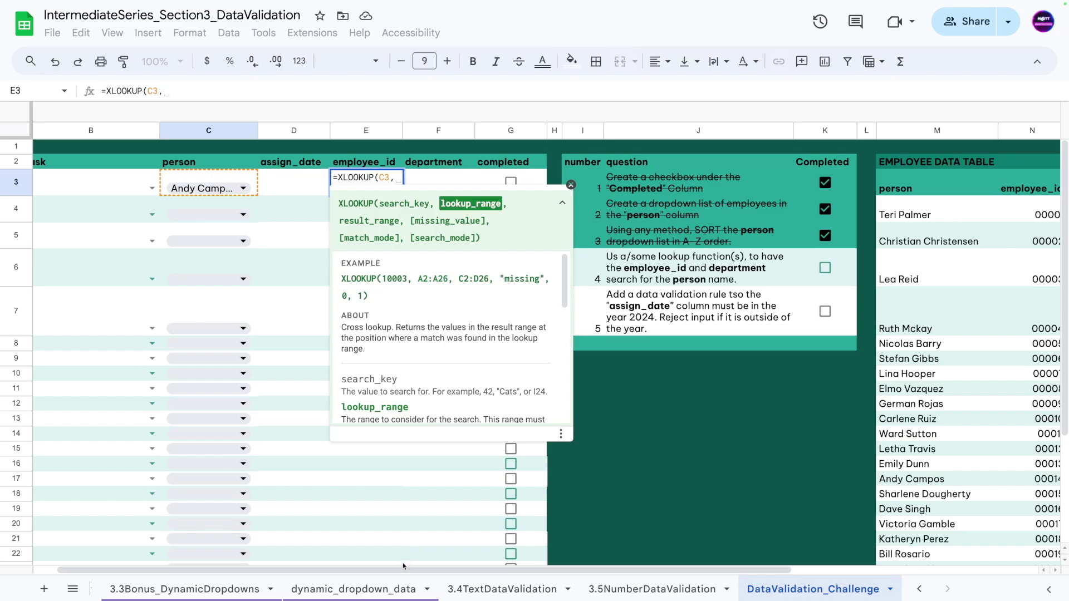
# Step: Add $M$4:$M$23 as the absolute lookup range and $N$4:$O$23 as the absolute result range of the XLOOKUP
pyautogui.moveTo(402, 569); pyautogui.dragTo(667, 555)
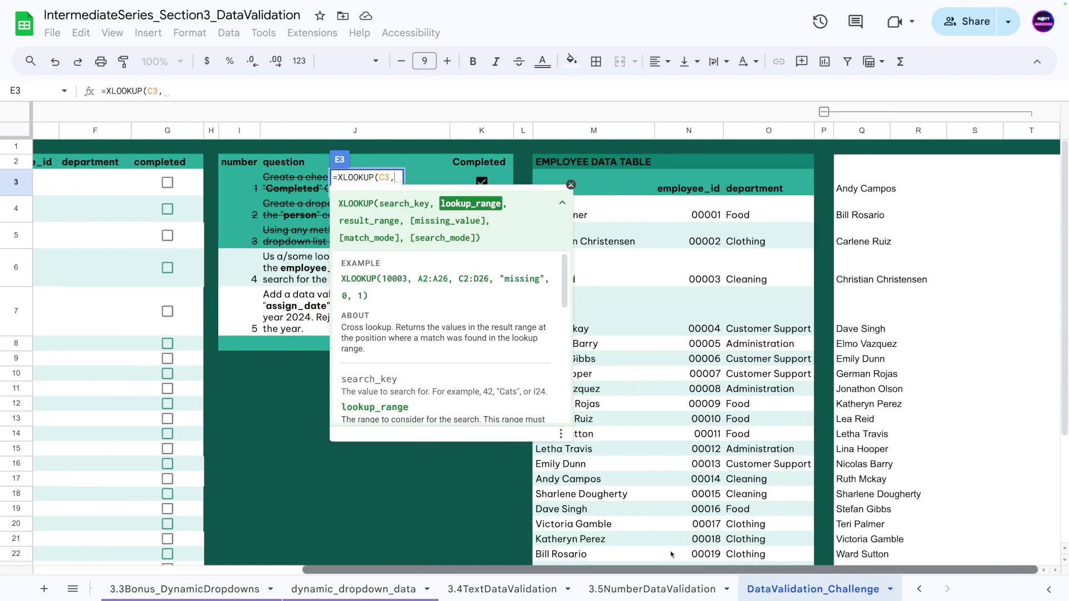
pyautogui.moveTo(594, 215); pyautogui.dragTo(593, 410)
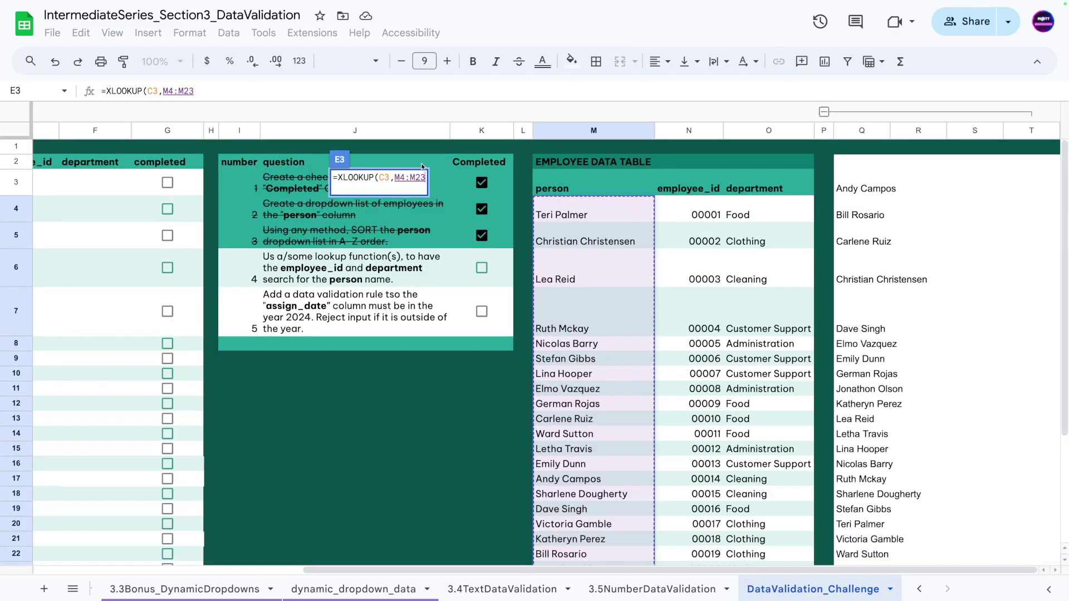
pyautogui.press('F4')
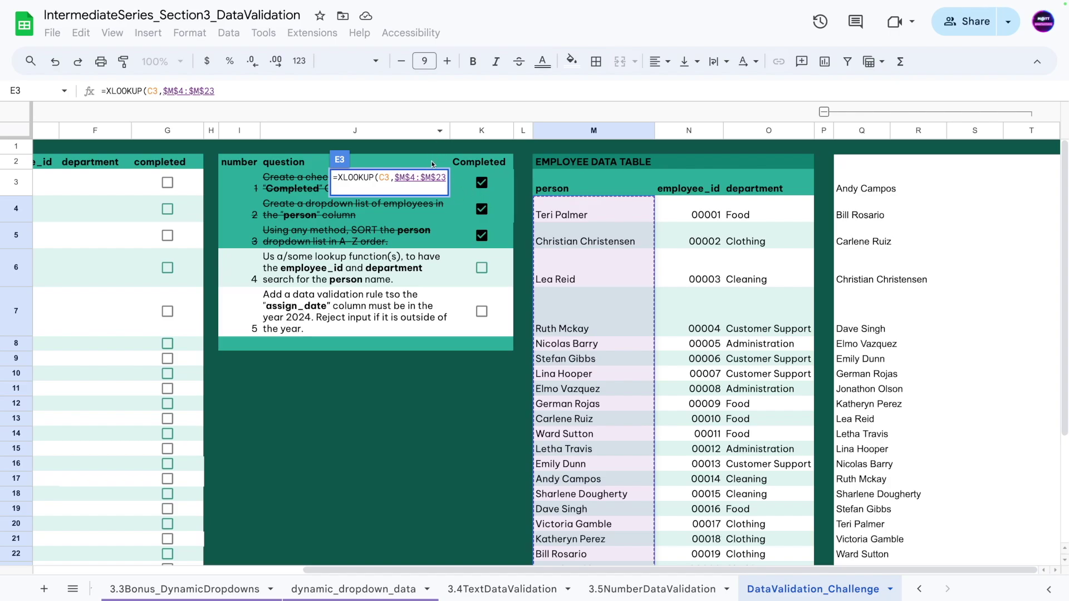
pyautogui.write(',')
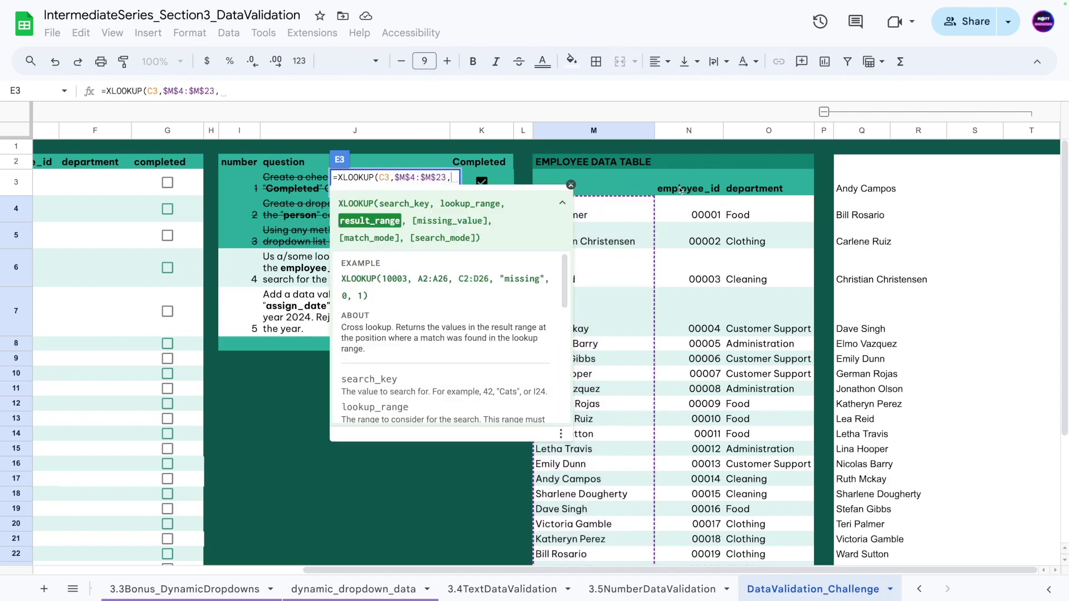
pyautogui.moveTo(686, 215); pyautogui.dragTo(742, 423)
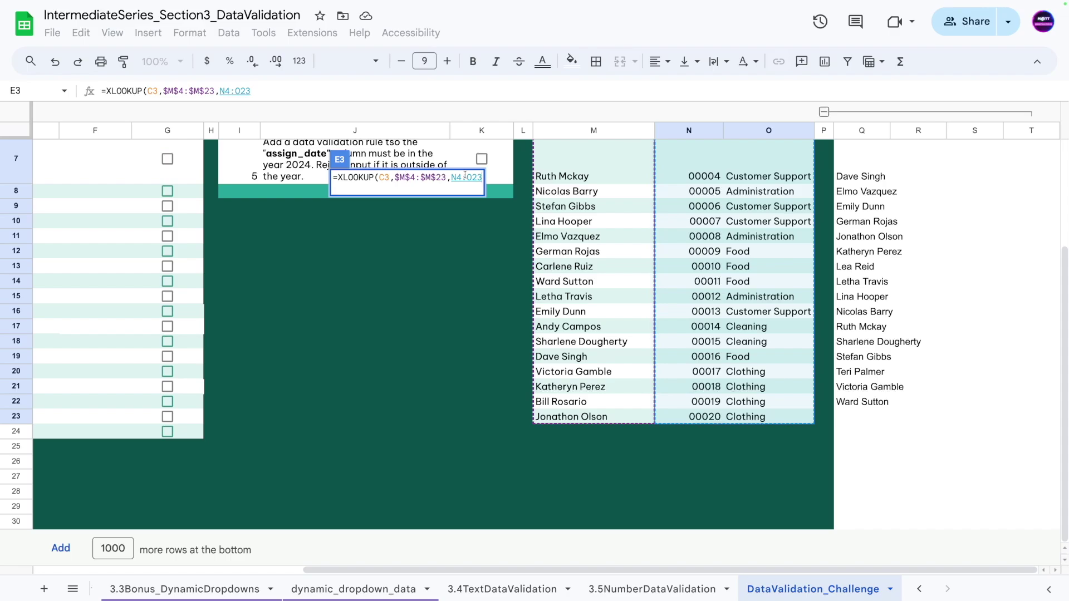
pyautogui.press('F4')
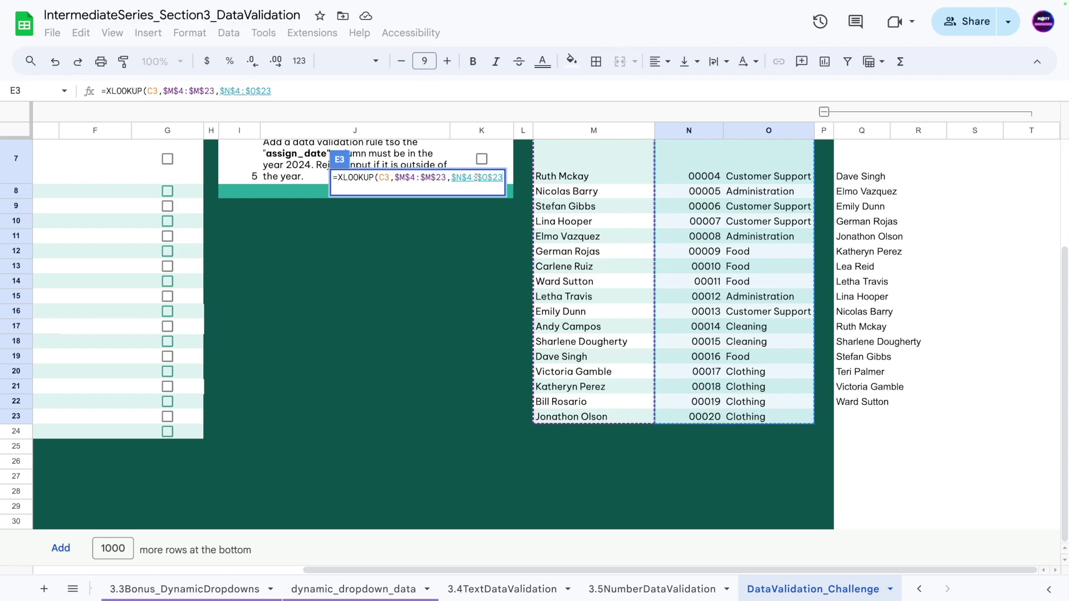
# Step: Give the XLOOKUP the missing value "Not_Found" and complete the formula in E3
pyautogui.write(',"')
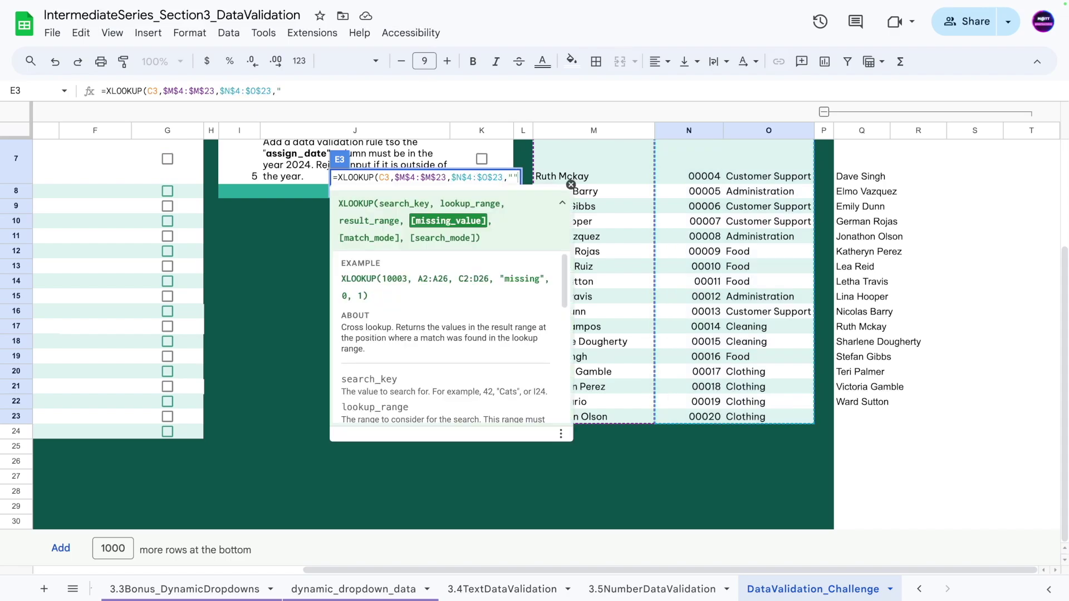
pyautogui.press('Delete')
pyautogui.write('Not_Fo')
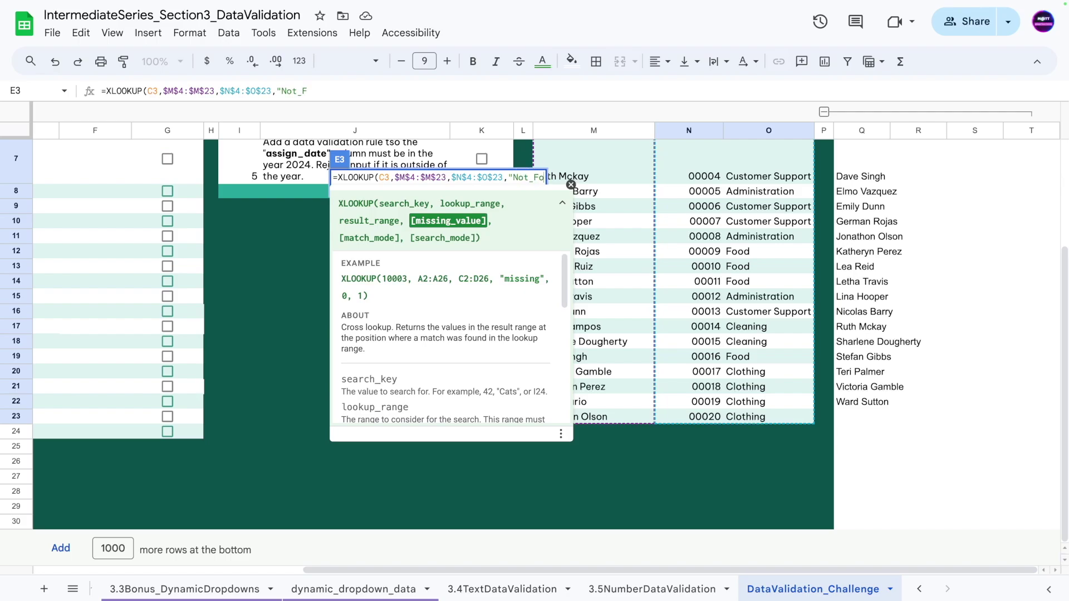
pyautogui.write('und")')
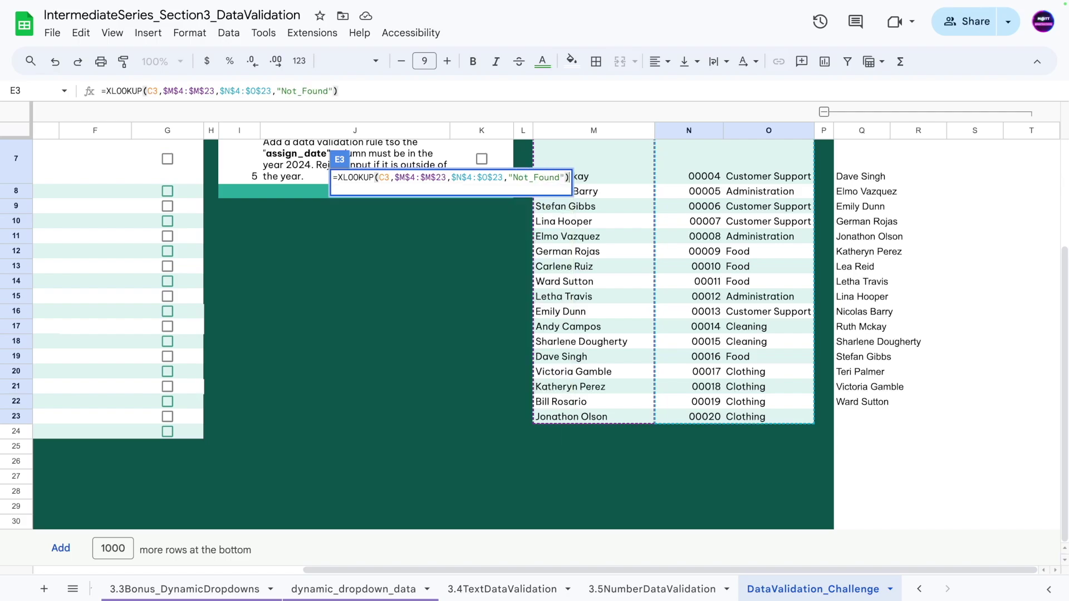
pyautogui.press('Return')
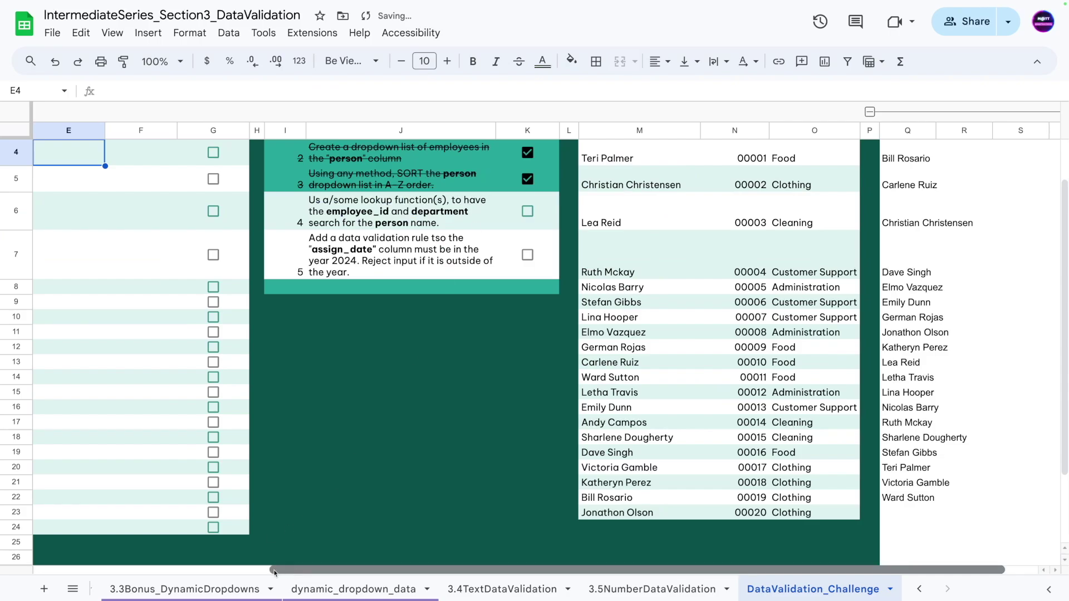
# Step: Fill the E3 XLOOKUP formula down the employee_id column to E24 and check the copied formula in E4
pyautogui.hscroll(-5, 293, 570)
pyautogui.click(401, 187)
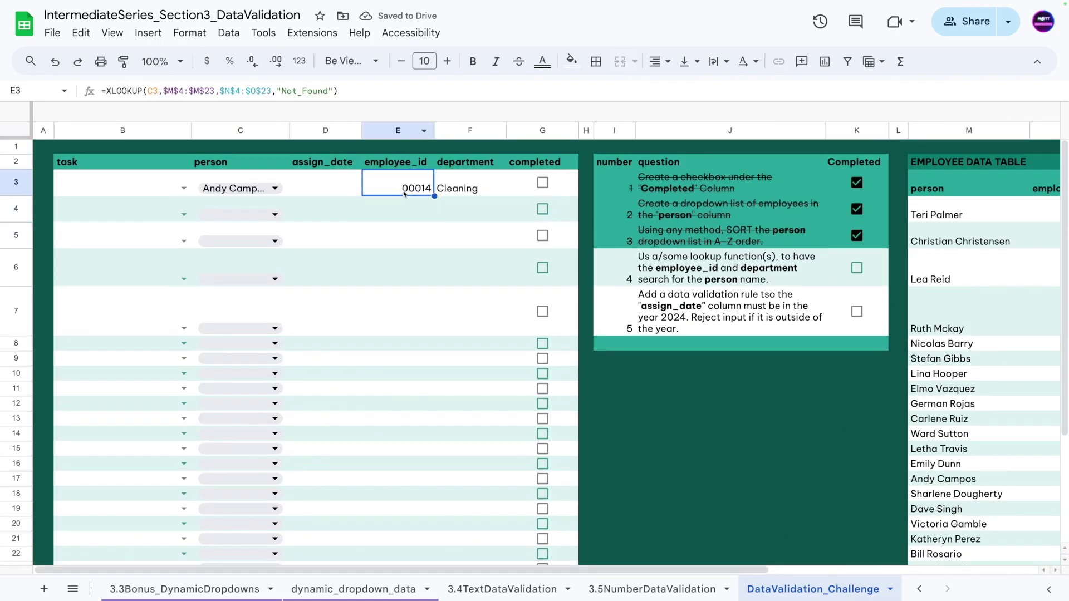
pyautogui.moveTo(434, 196); pyautogui.dragTo(424, 427)
pyautogui.scroll(3, 424, 427)
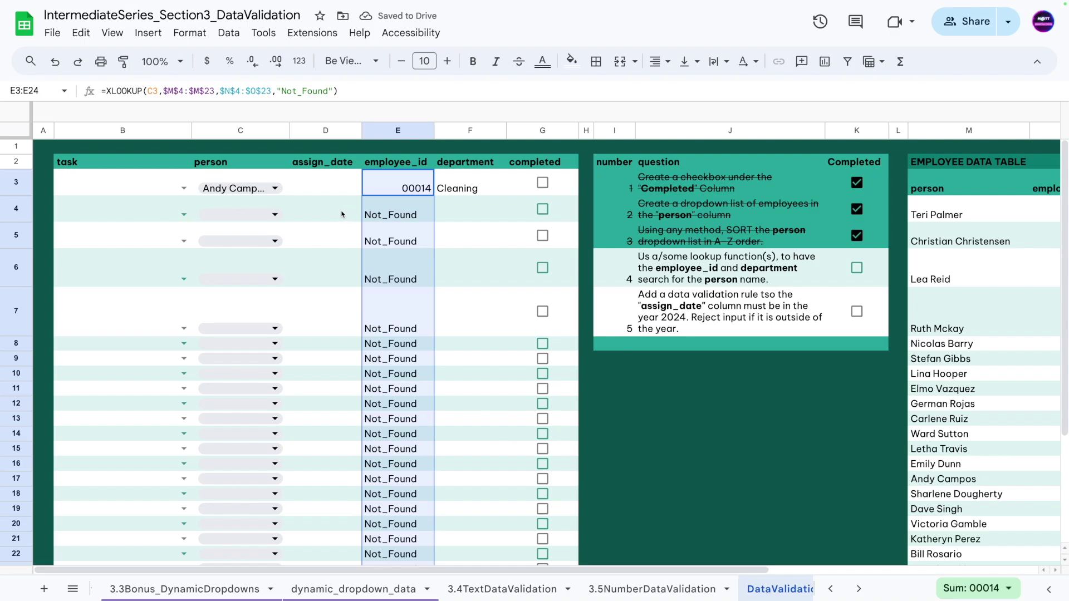
pyautogui.click(374, 215)
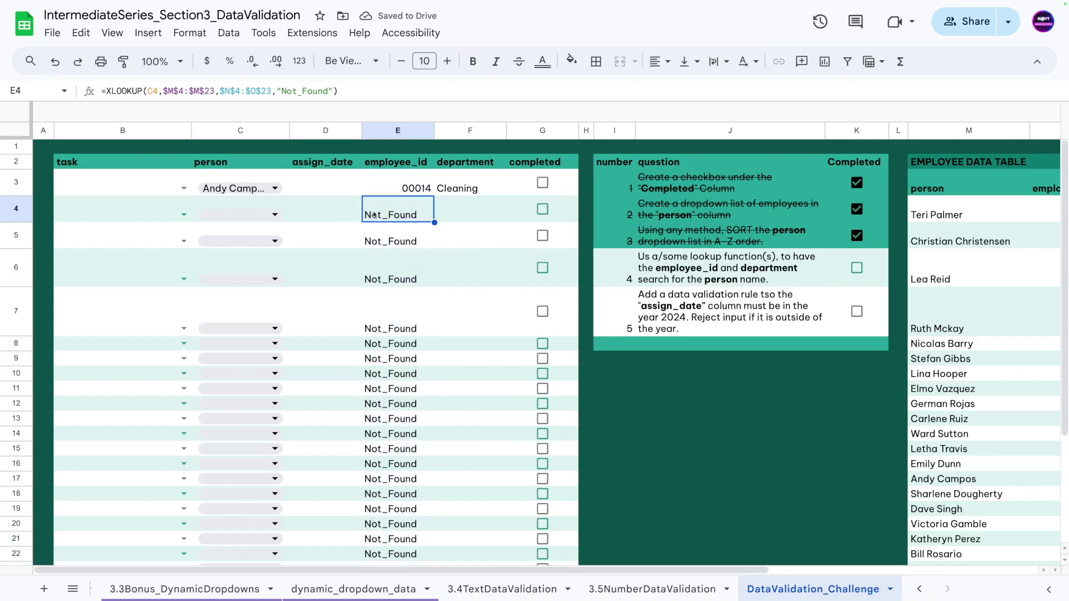
# Step: Choose the second, sixth, ninth and eleventh listed employees in the person dropdowns of C4, C5, C6 and C7
pyautogui.click(244, 216)
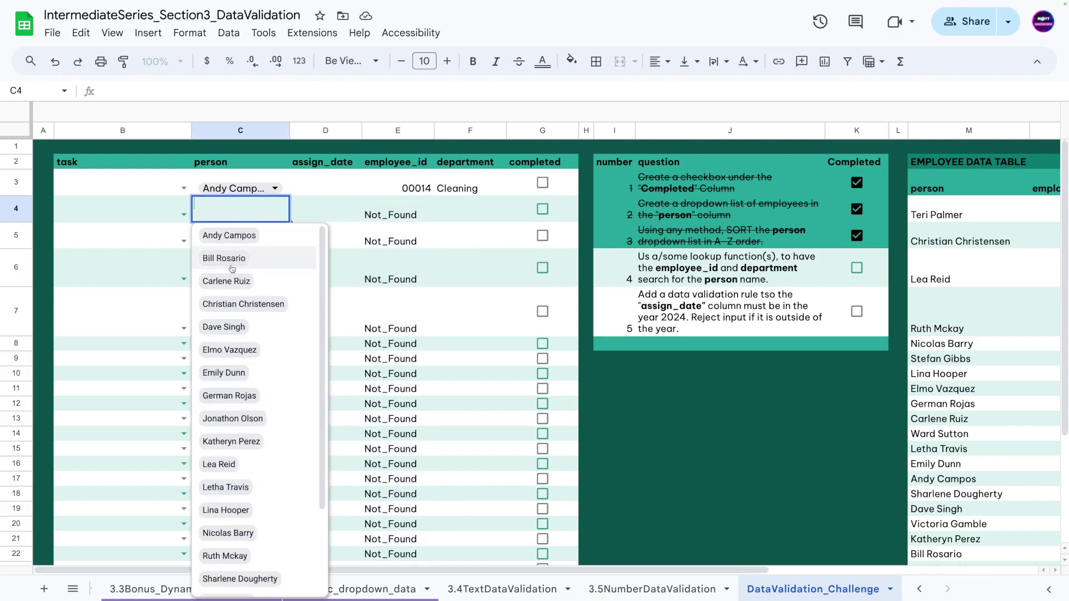
pyautogui.click(231, 261)
pyautogui.click(241, 242)
pyautogui.click(249, 383)
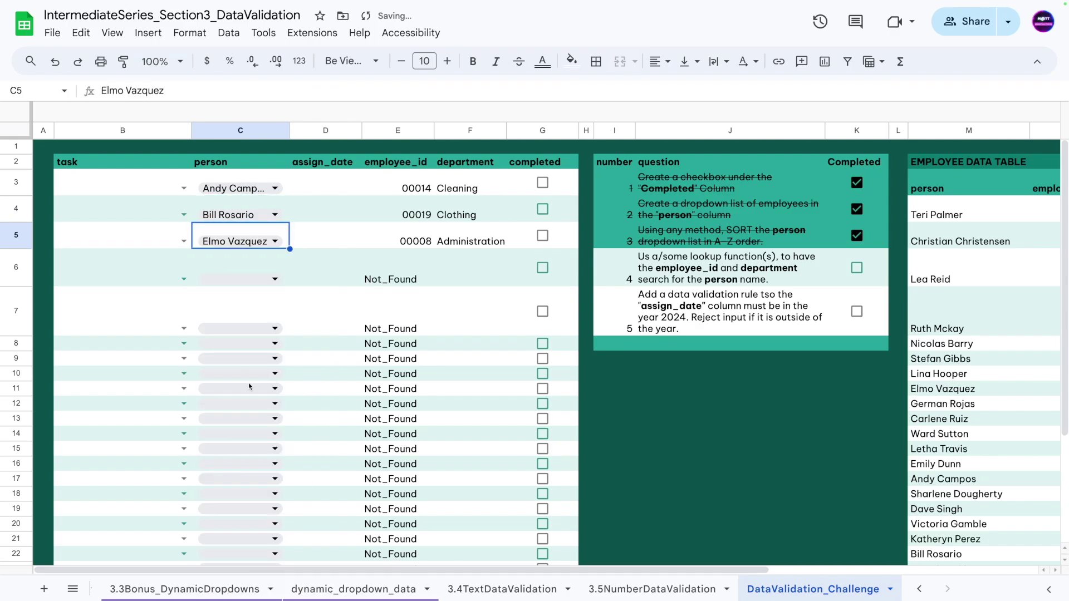
pyautogui.click(241, 272)
pyautogui.click(237, 482)
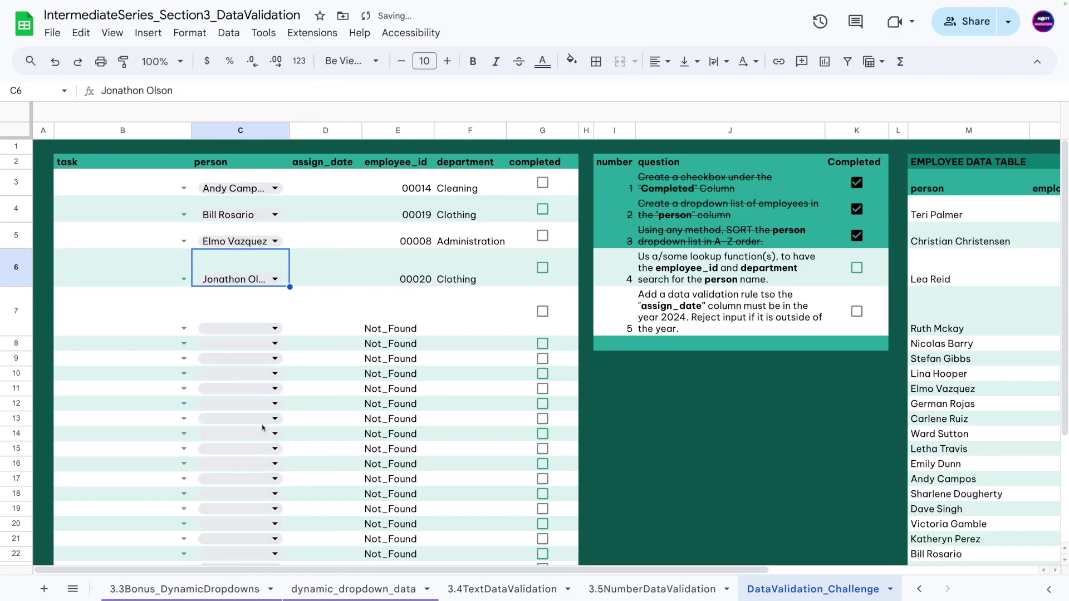
pyautogui.scroll(-1, 240, 334)
pyautogui.click(240, 286)
pyautogui.click(223, 552)
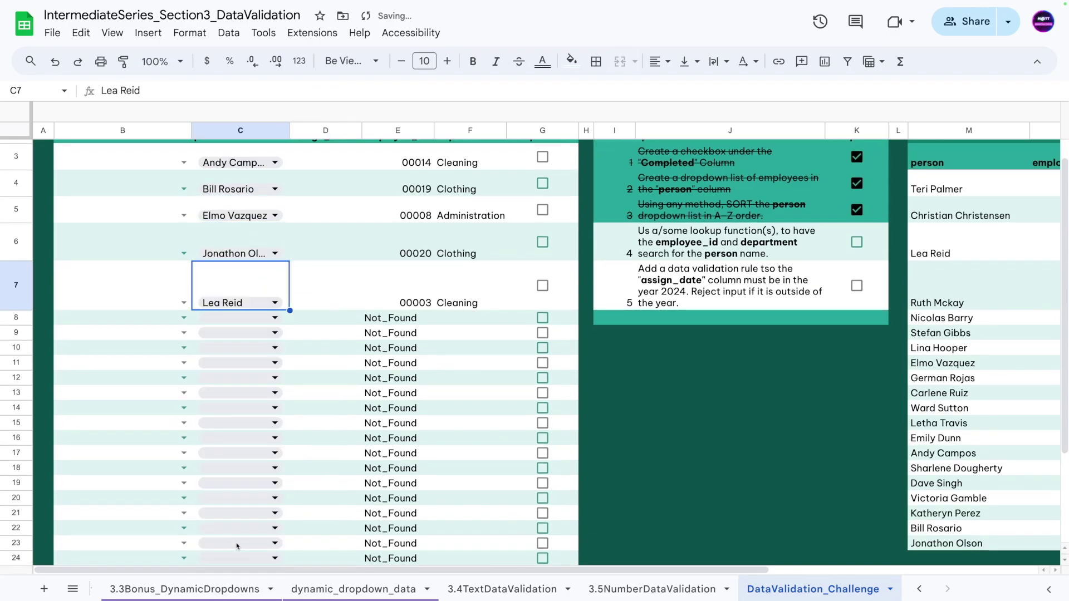
# Step: Replace the XLOOKUP's "Not_Found" value in E3 with an empty string and fill the formula down to E24
pyautogui.scroll(1, 369, 312)
pyautogui.click(397, 188)
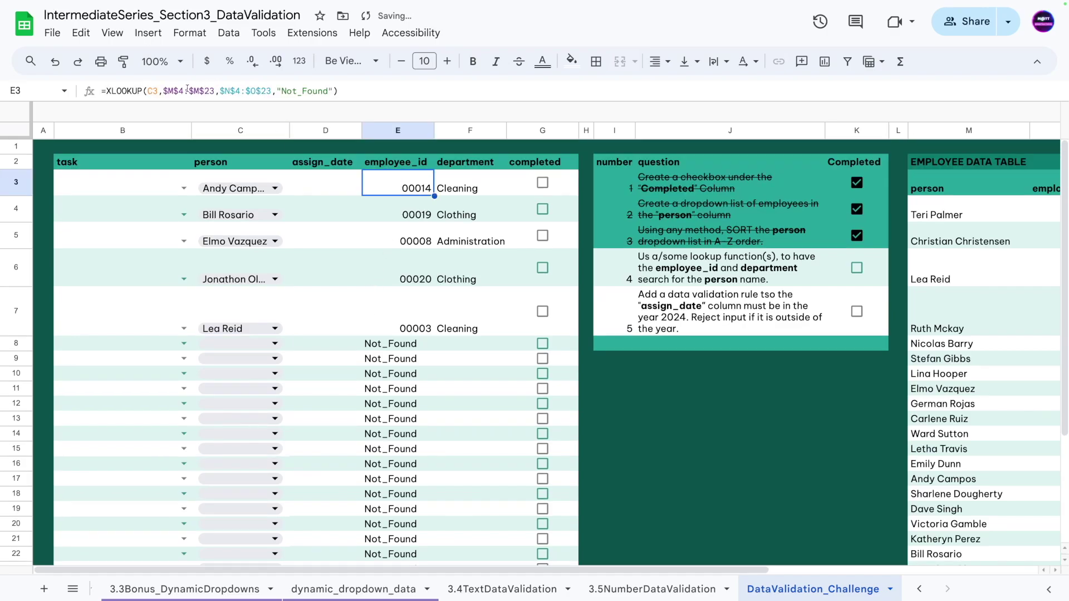
pyautogui.moveTo(281, 91); pyautogui.dragTo(324, 91)
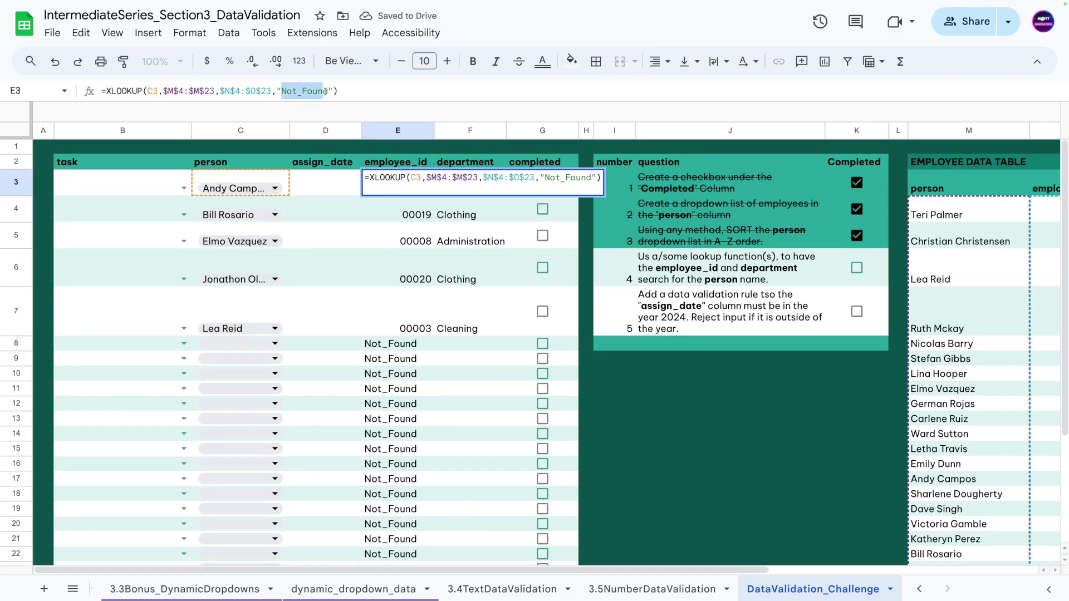
pyautogui.press('Return')
pyautogui.click(384, 188)
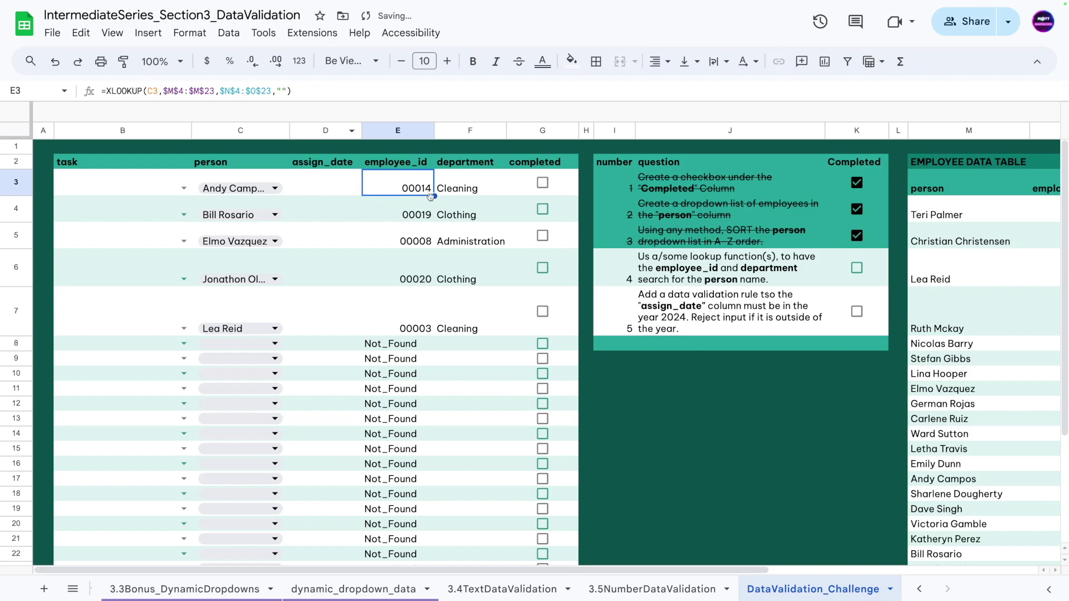
pyautogui.moveTo(435, 196); pyautogui.dragTo(372, 406)
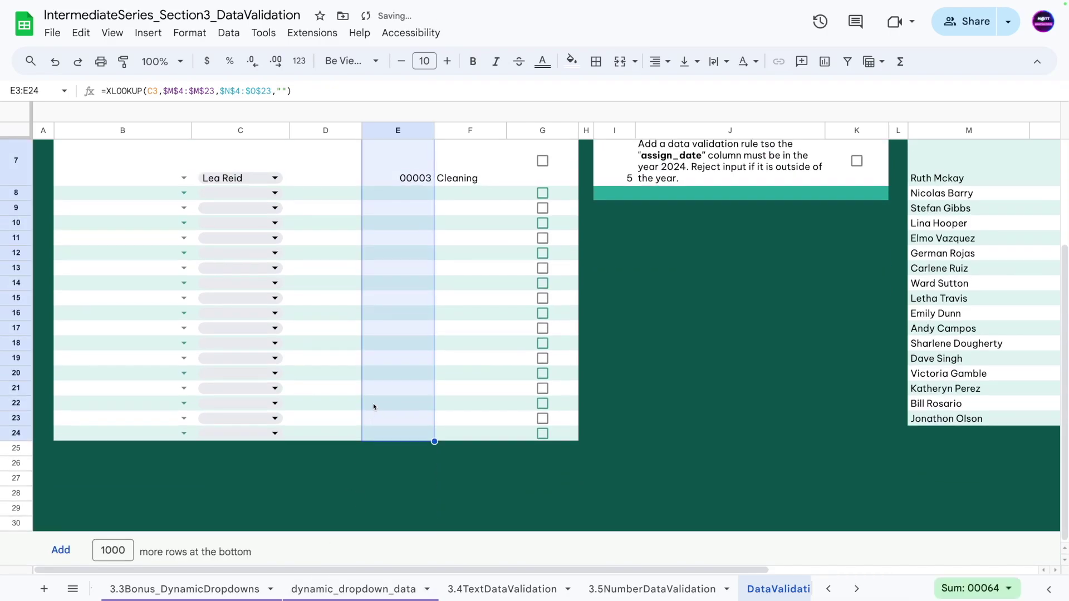
pyautogui.scroll(3, 109, 307)
# Step: Choose "Dispose of expired items" as the task in B3 and review the person, employee_id and department entries
pyautogui.click(183, 188)
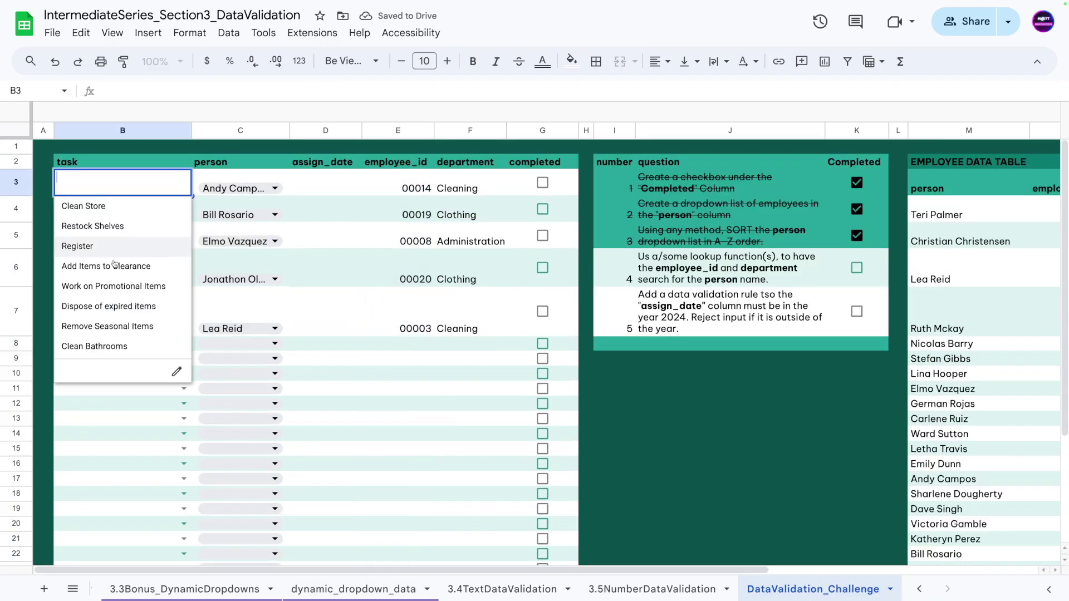
pyautogui.click(104, 306)
pyautogui.click(275, 189)
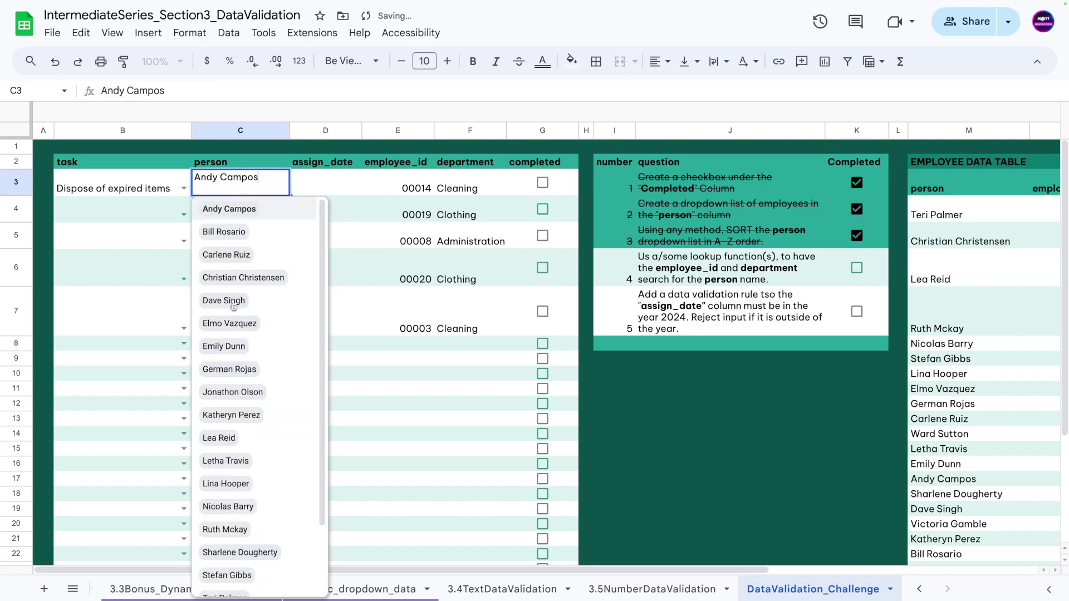
pyautogui.click(364, 274)
pyautogui.moveTo(422, 188); pyautogui.dragTo(470, 325)
pyautogui.click(325, 209)
pyautogui.click(320, 194)
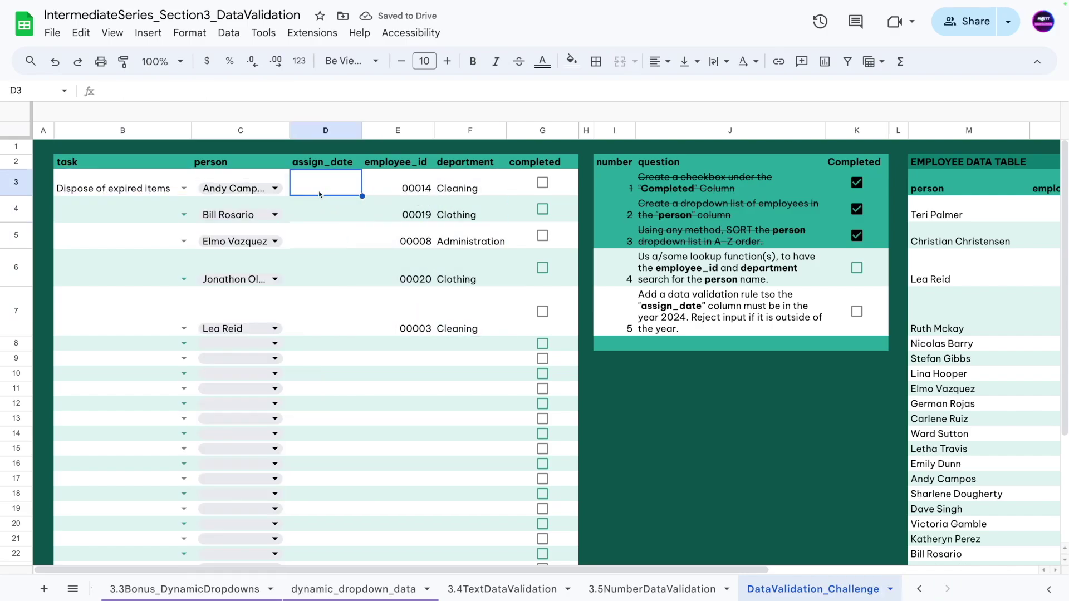
# Step: Mark question 4 as completed and correct "tso" to "so" in the question 5 text in J7
pyautogui.click(856, 268)
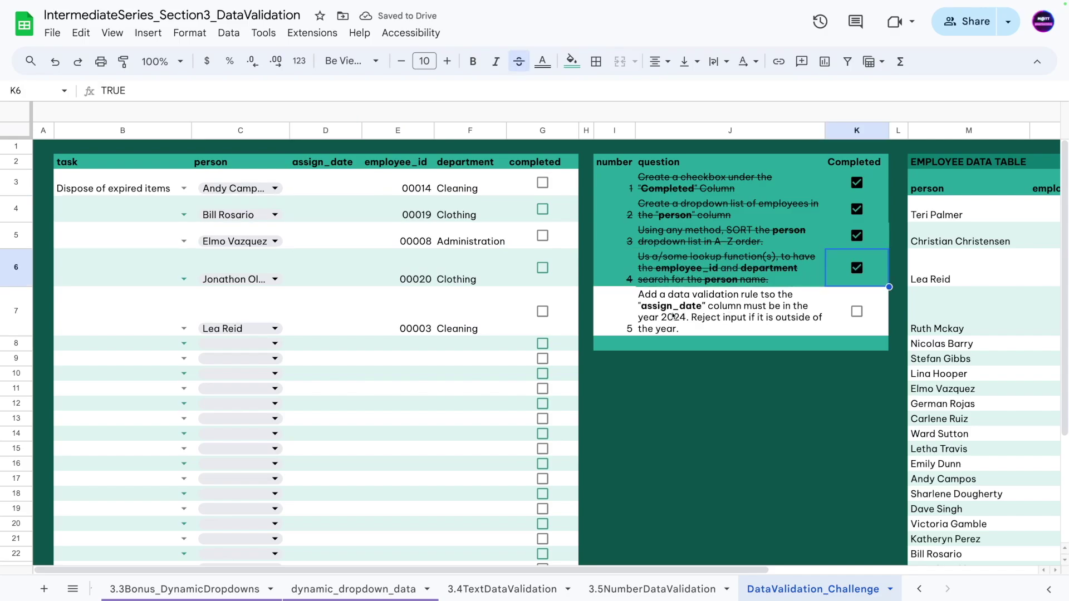
pyautogui.click(769, 292)
pyautogui.doubleClick(769, 292)
pyautogui.click(762, 295)
pyautogui.write('=')
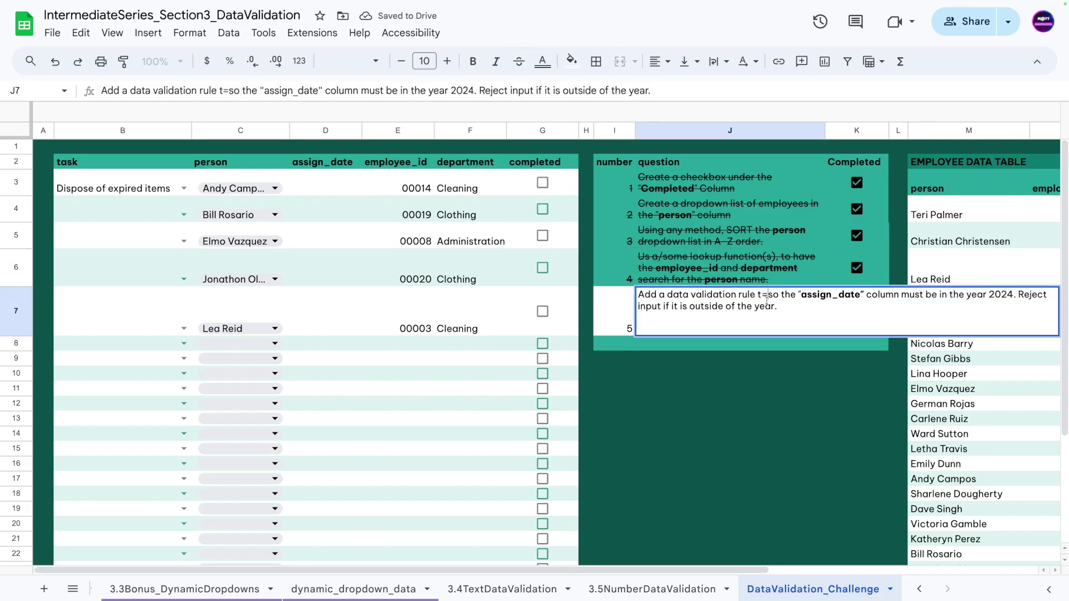
pyautogui.press('BackSpace')
pyautogui.press('BackSpace')
pyautogui.click(730, 439)
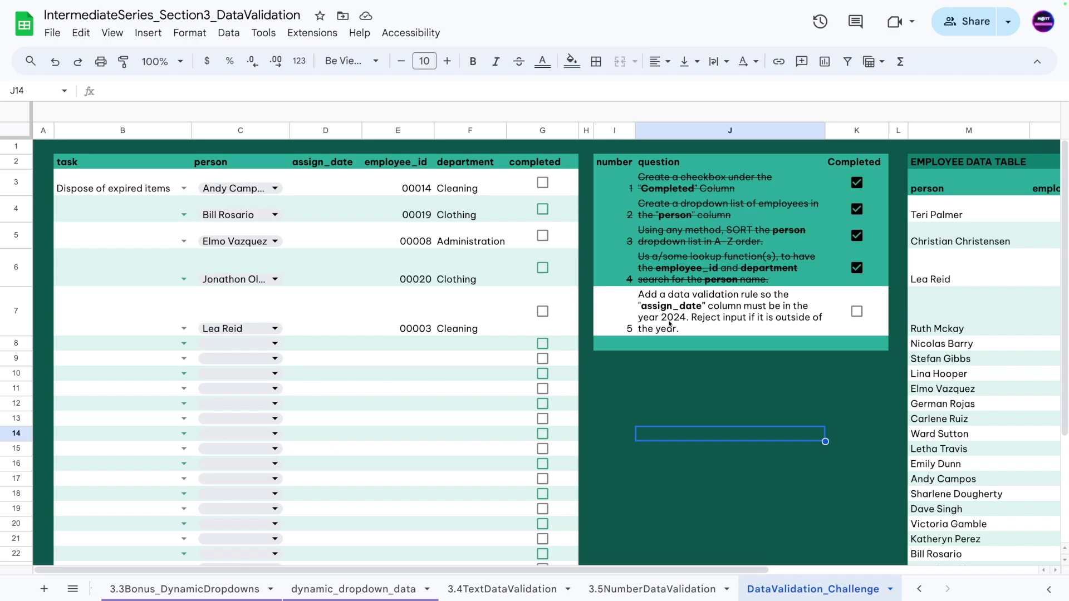
# Step: Add a data validation rule to the assign_date column with the criterion "Date is not between"
pyautogui.click(328, 187)
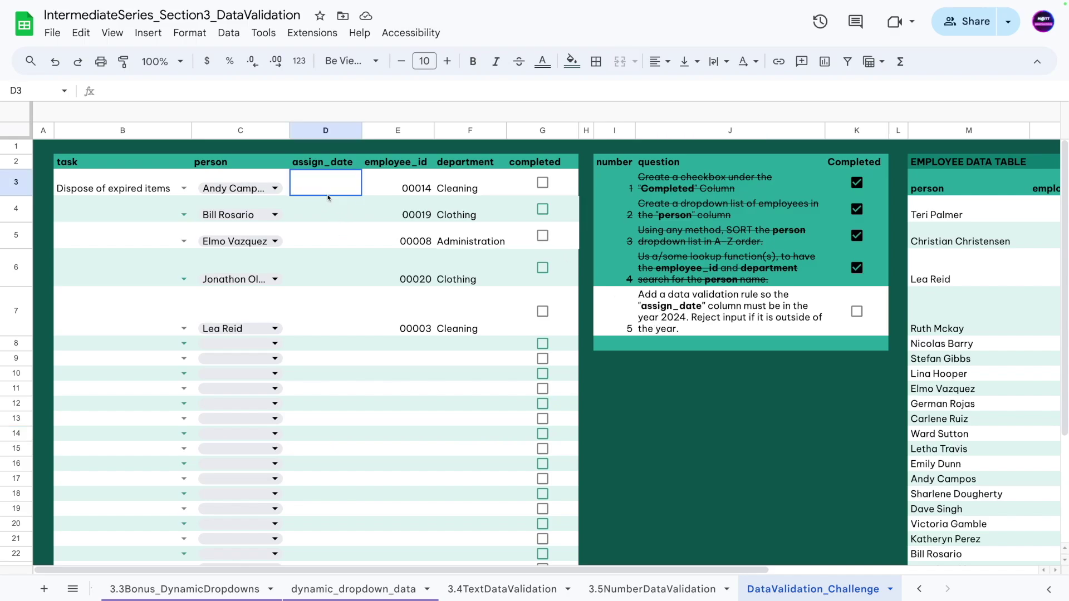
pyautogui.click(322, 129)
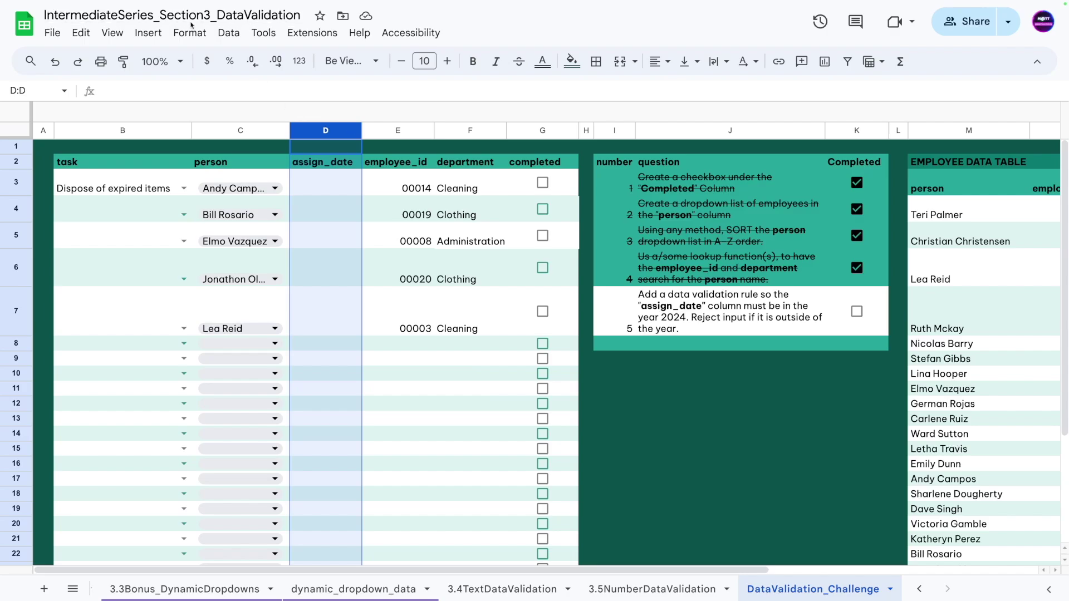
pyautogui.click(228, 32)
pyautogui.click(262, 321)
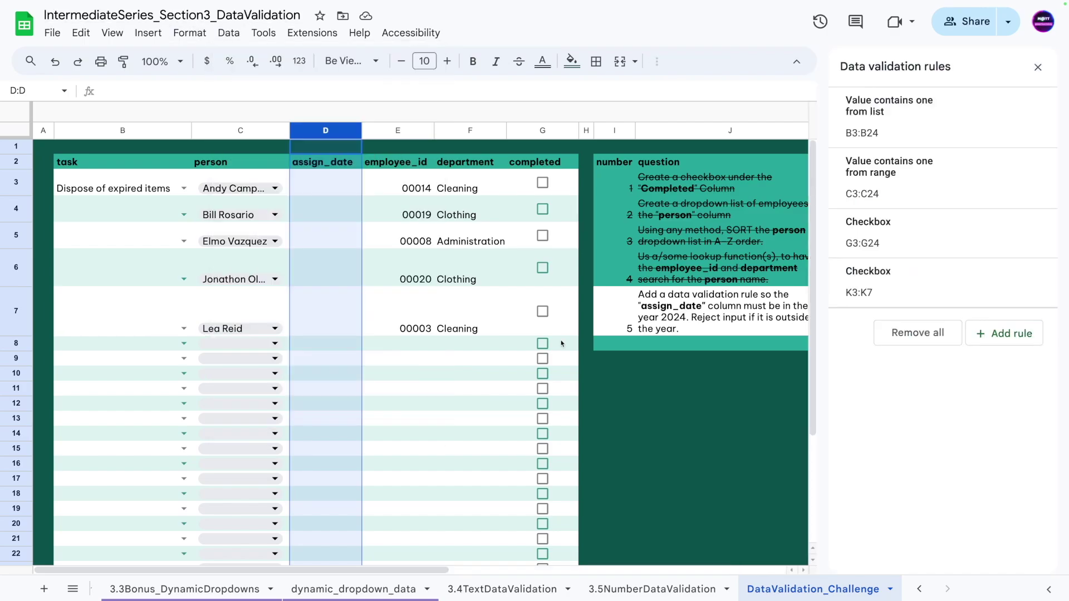
pyautogui.click(1011, 333)
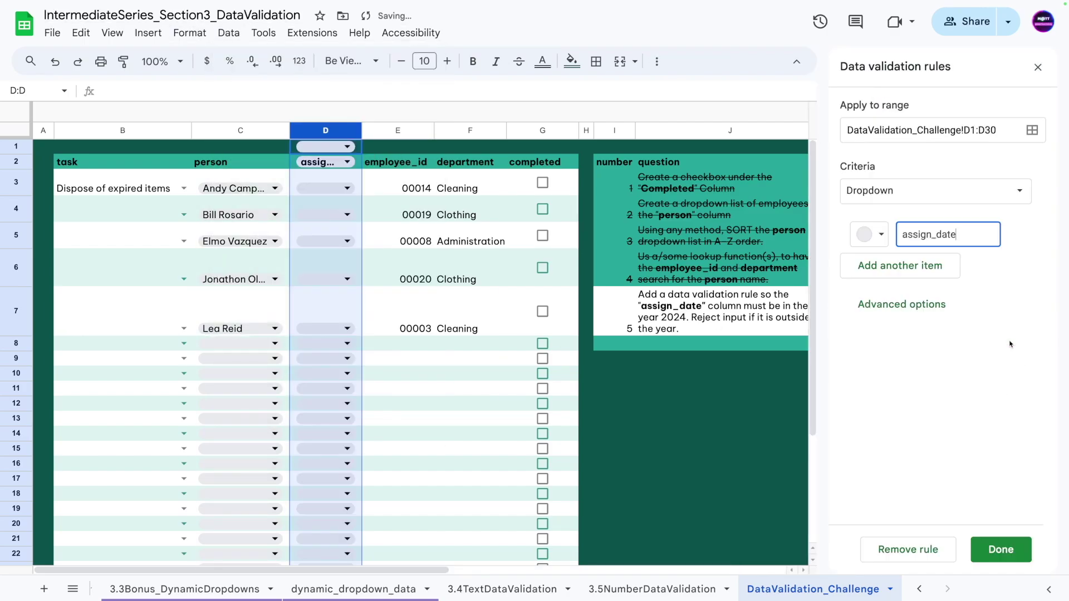
pyautogui.click(890, 184)
pyautogui.scroll(-5, 934, 363)
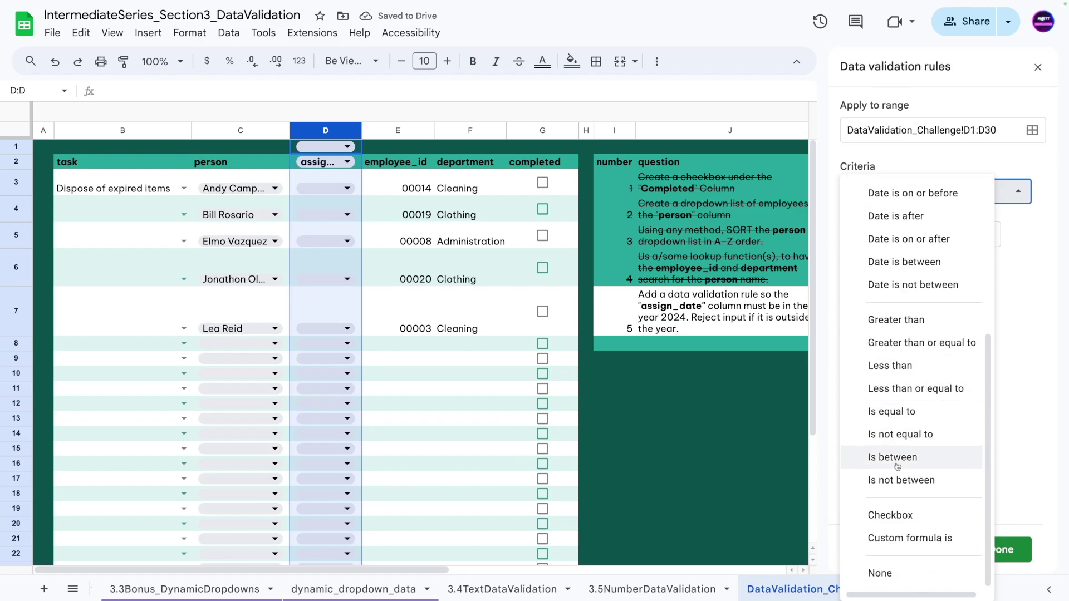
pyautogui.scroll(1, 908, 253)
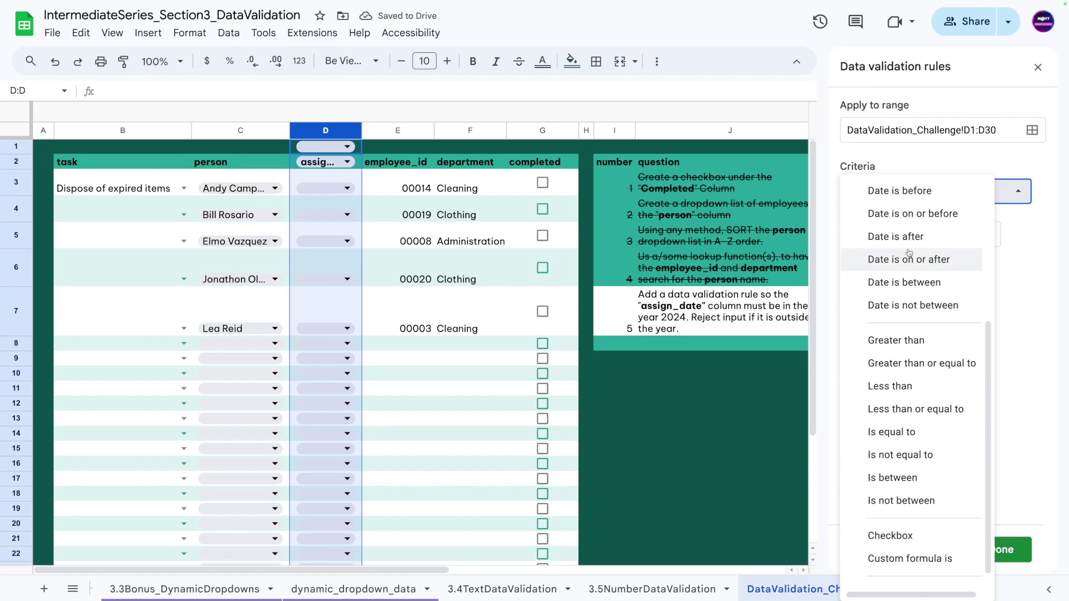
pyautogui.scroll(3, 909, 253)
pyautogui.scroll(-2, 909, 289)
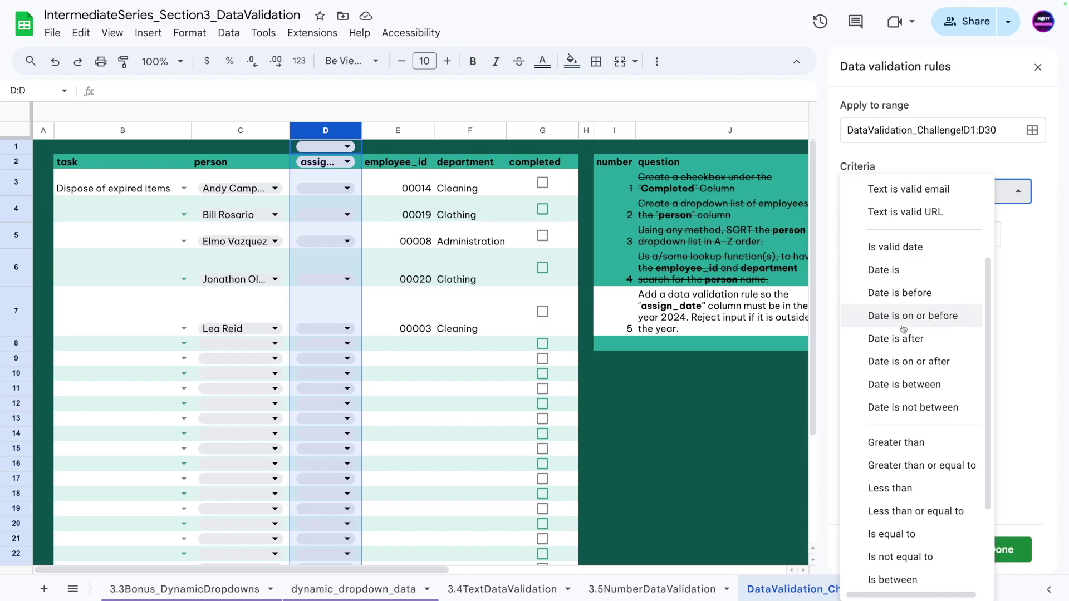
pyautogui.click(903, 408)
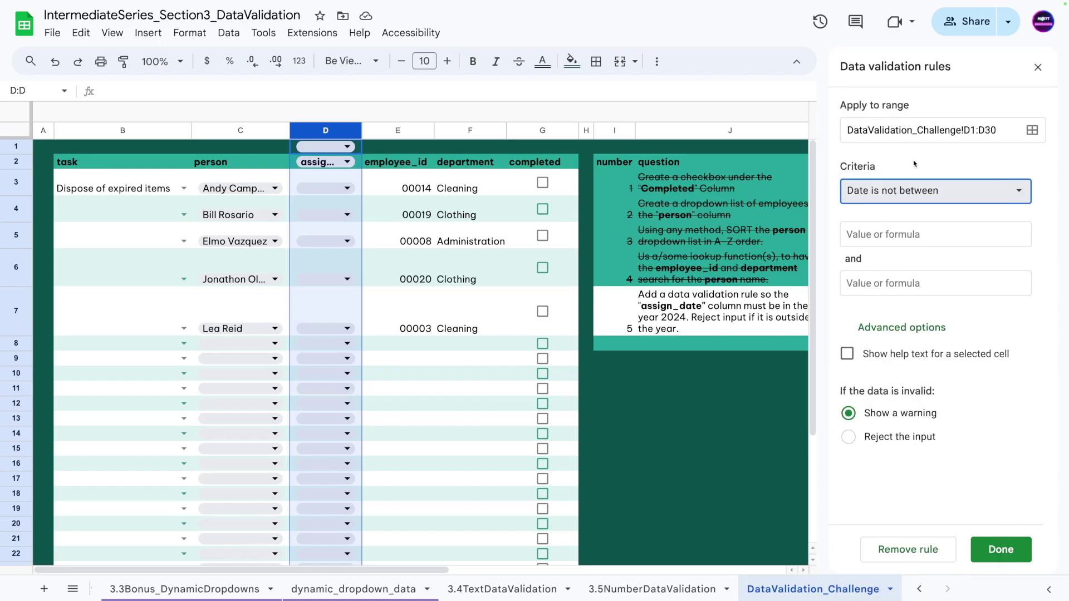
# Step: Change the rule's range to D3:D30 and enter 12/31/2024 as its first date
pyautogui.click(973, 130)
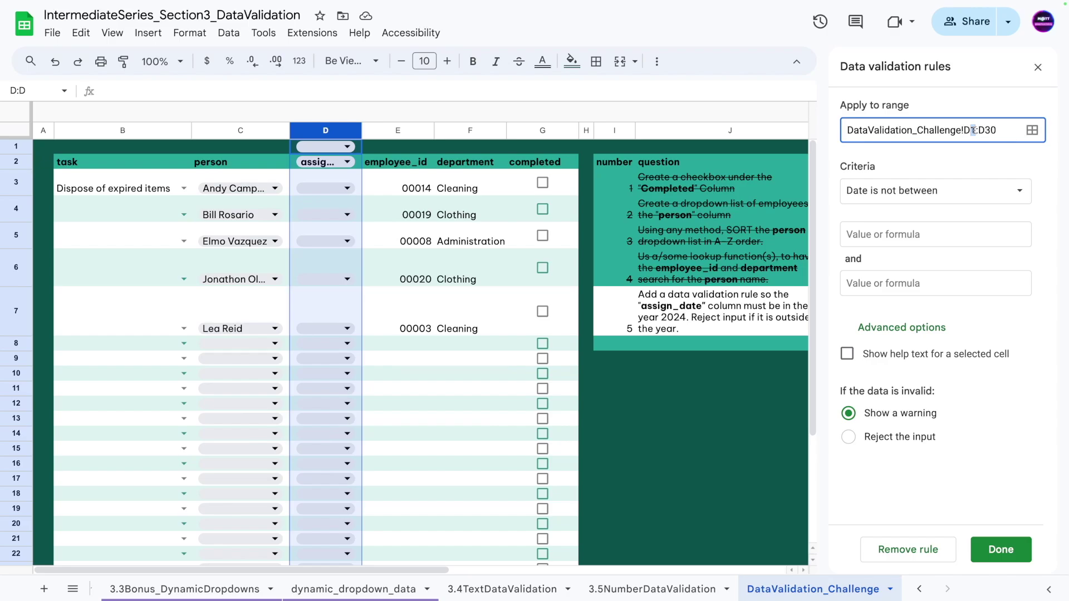
pyautogui.write('3')
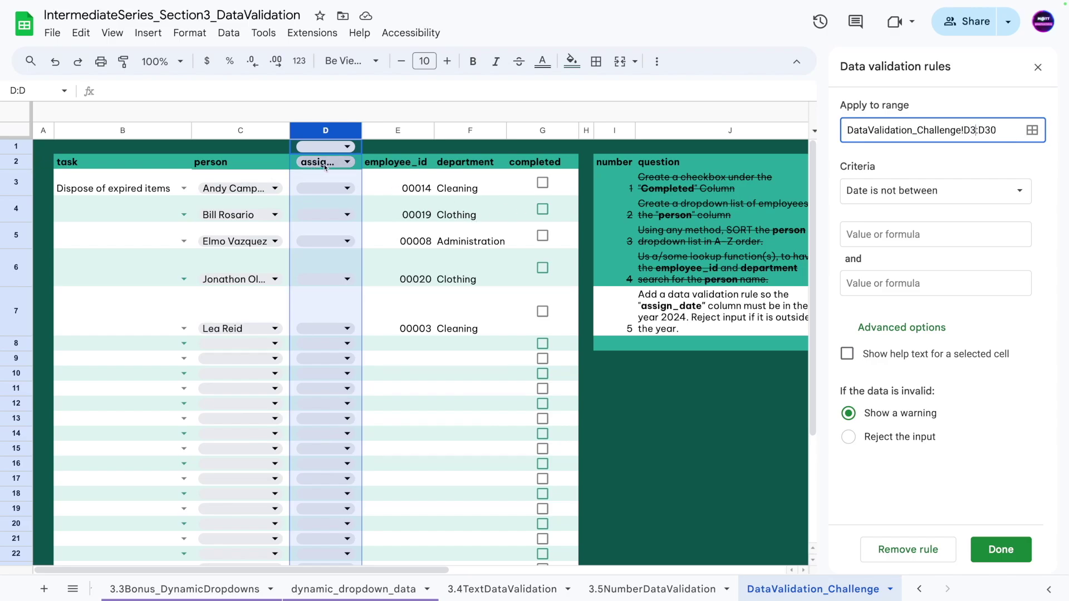
pyautogui.click(875, 235)
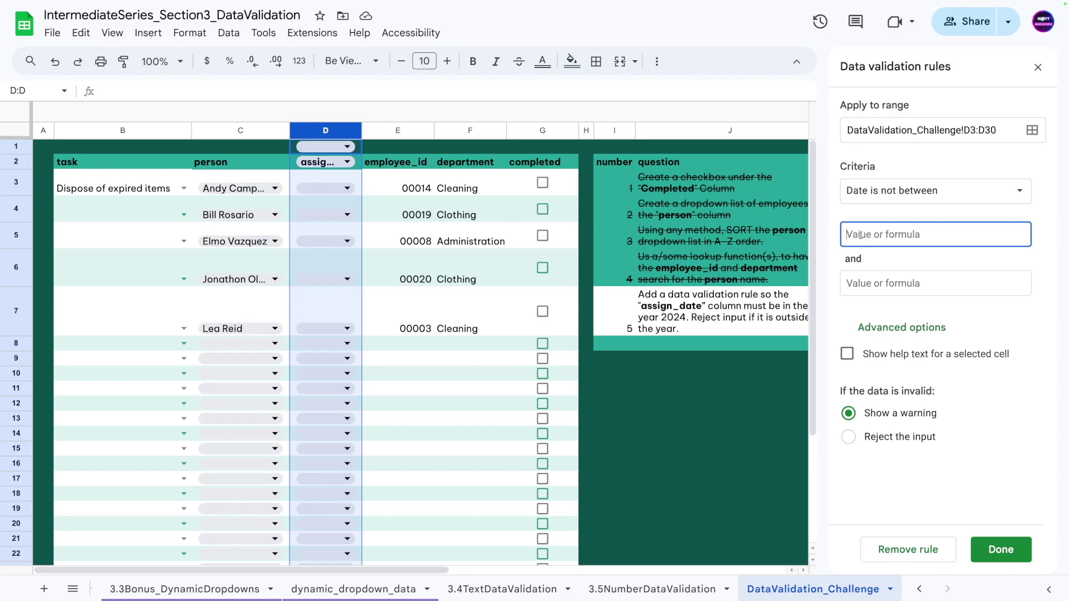
pyautogui.write('12')
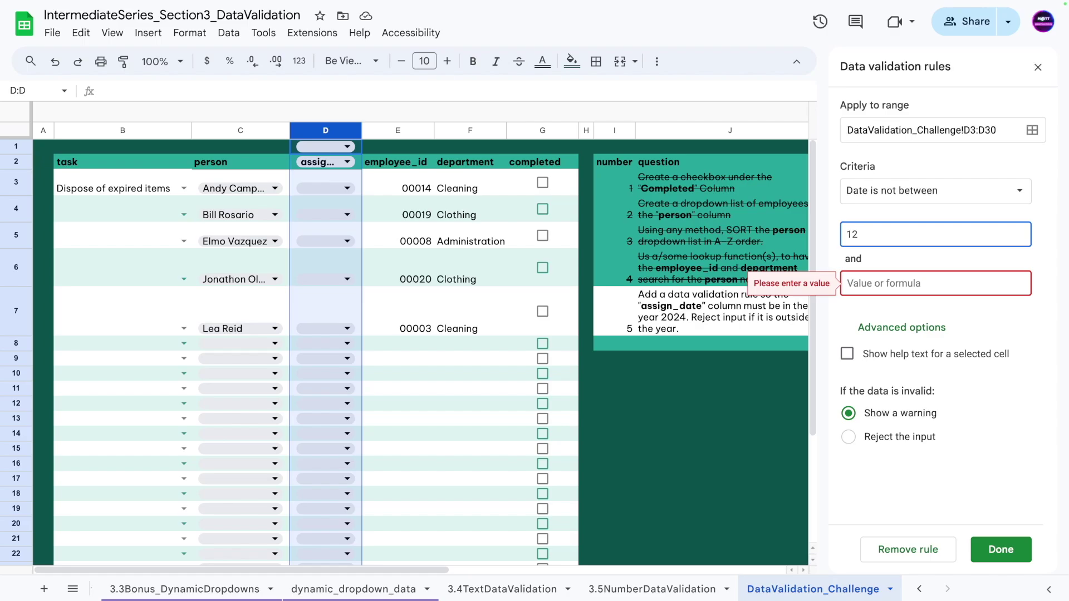
pyautogui.write('/31/2024')
pyautogui.click(887, 285)
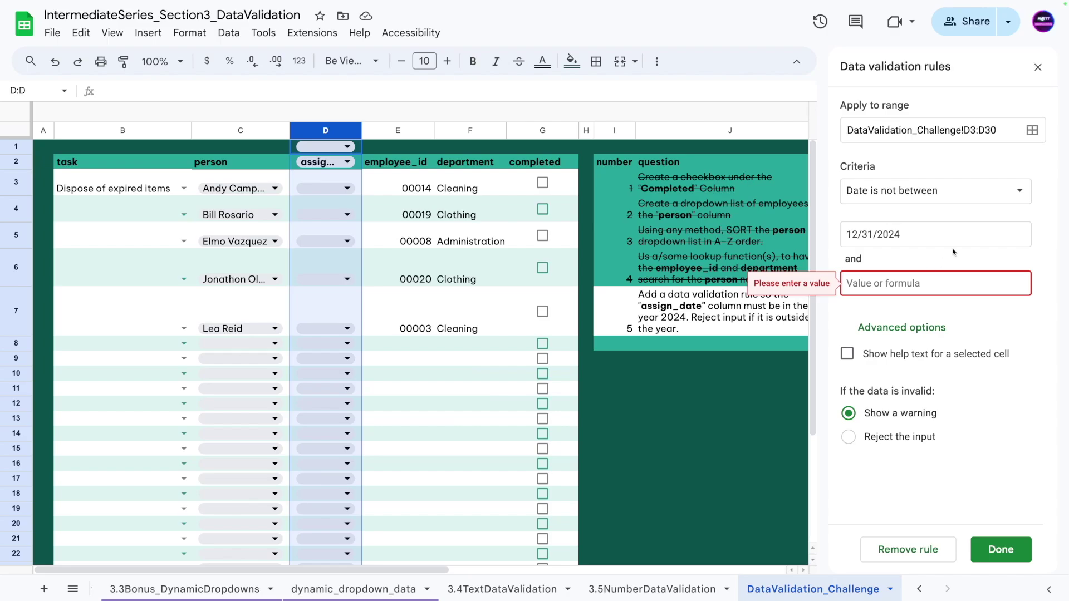
# Step: Switch the rule's criterion to "Date is between" and change its first date to 12/31/2023
pyautogui.click(928, 195)
pyautogui.click(904, 194)
pyautogui.click(903, 191)
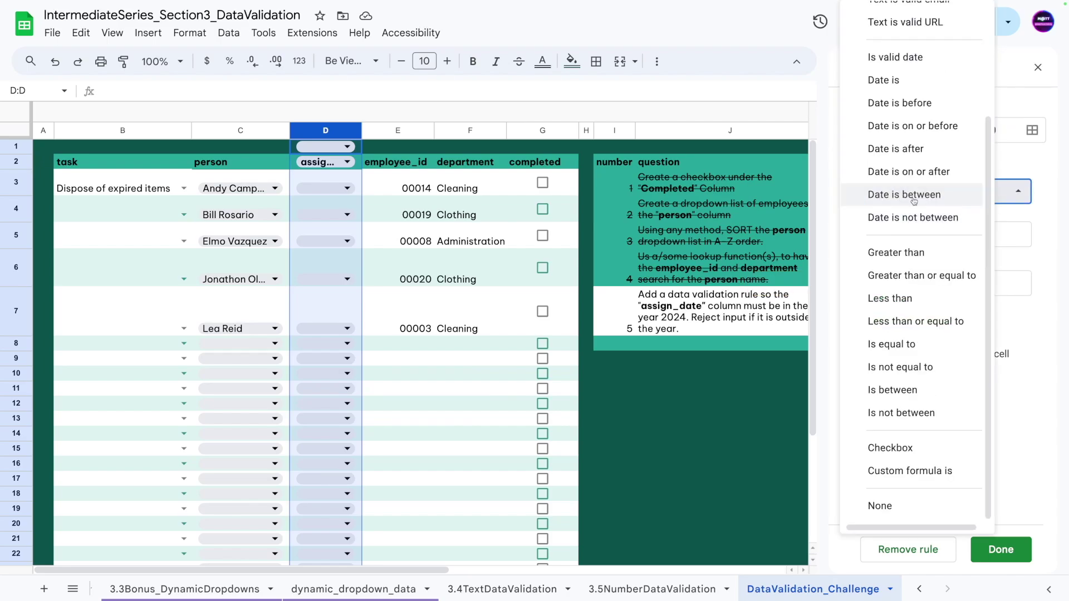
pyautogui.click(914, 200)
pyautogui.click(882, 285)
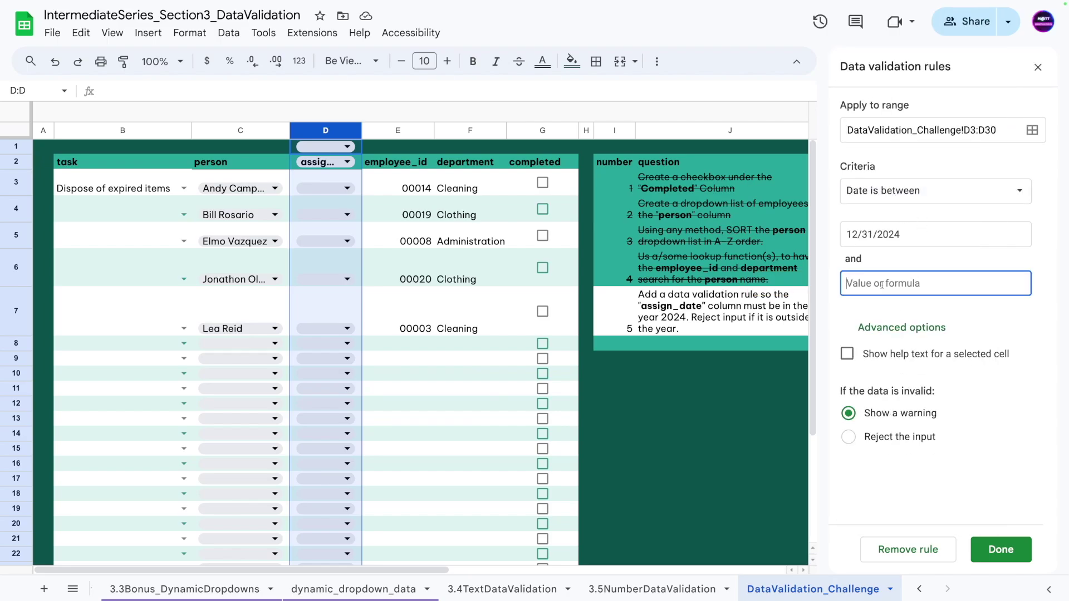
pyautogui.click(907, 234)
pyautogui.press('BackSpace')
pyautogui.write('3')
# Step: Set the rule's second date to 1/1/2025 and save it with invalid input rejected
pyautogui.click(872, 286)
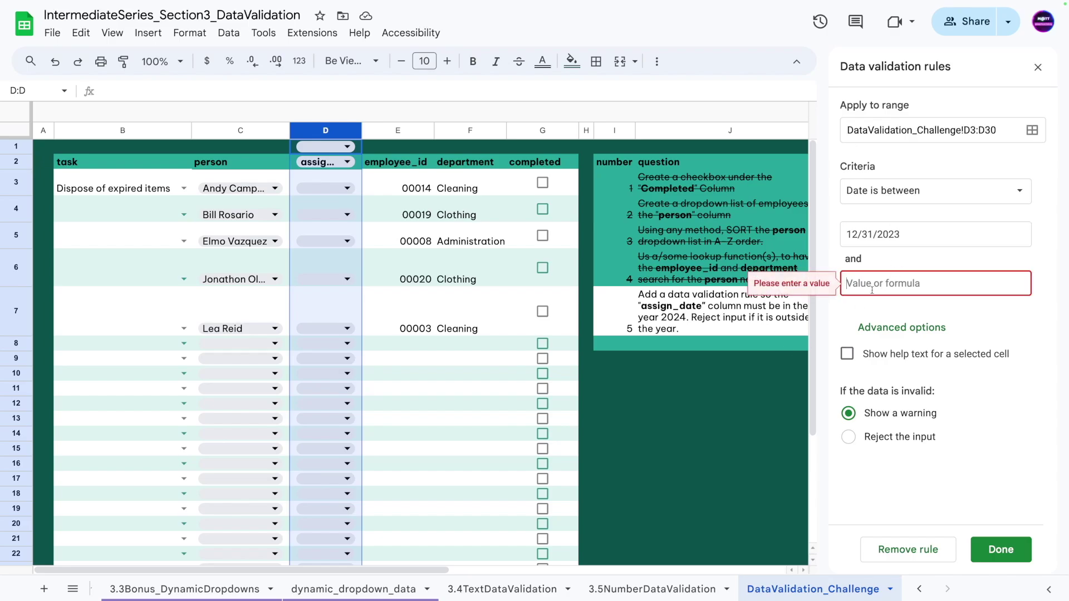
pyautogui.write('1/')
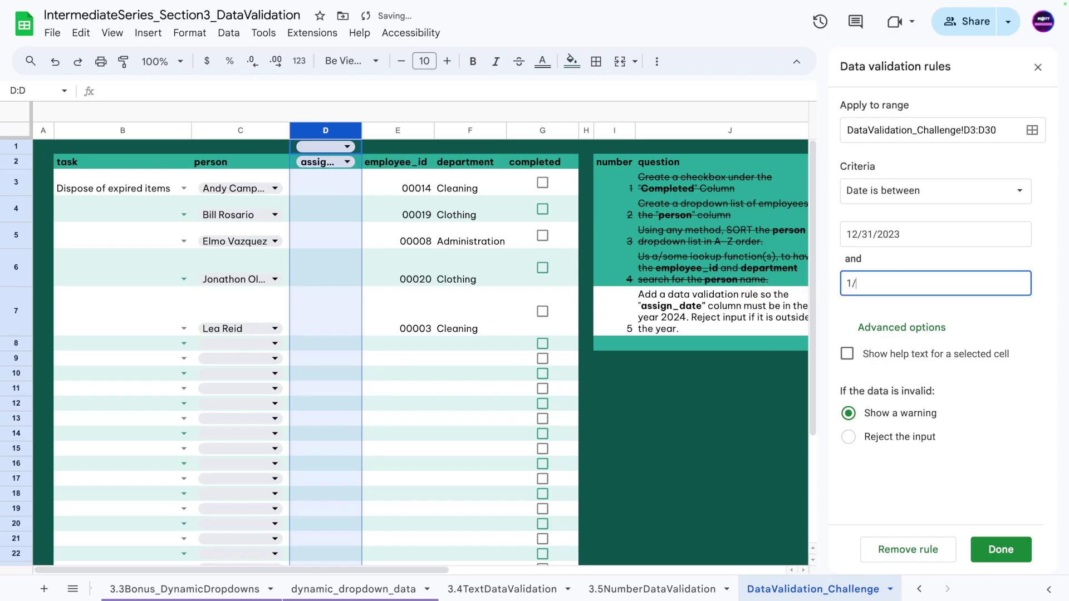
pyautogui.write('1/2025')
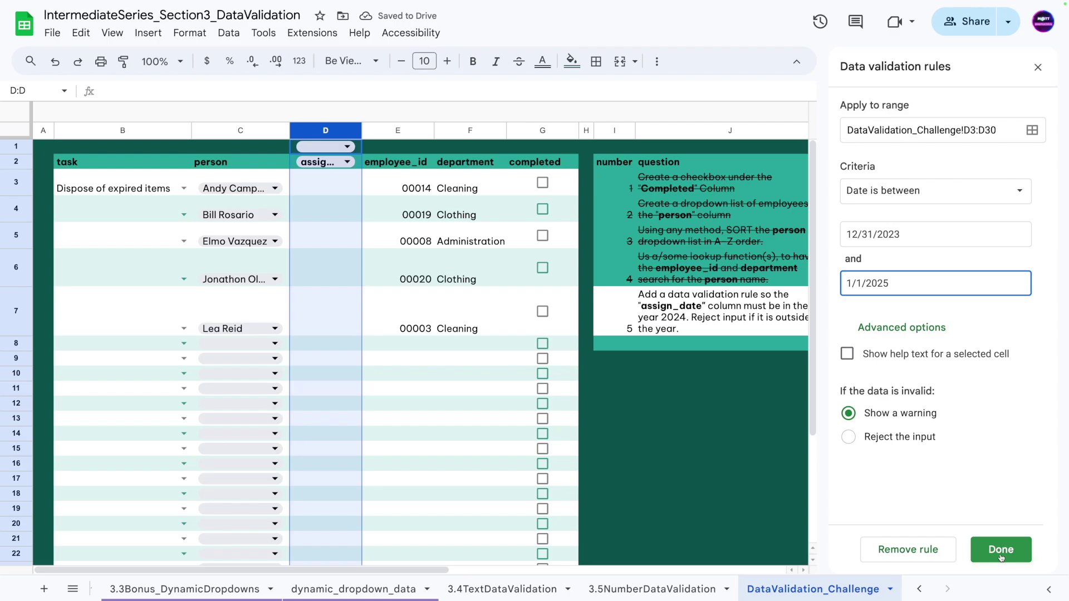
pyautogui.click(849, 438)
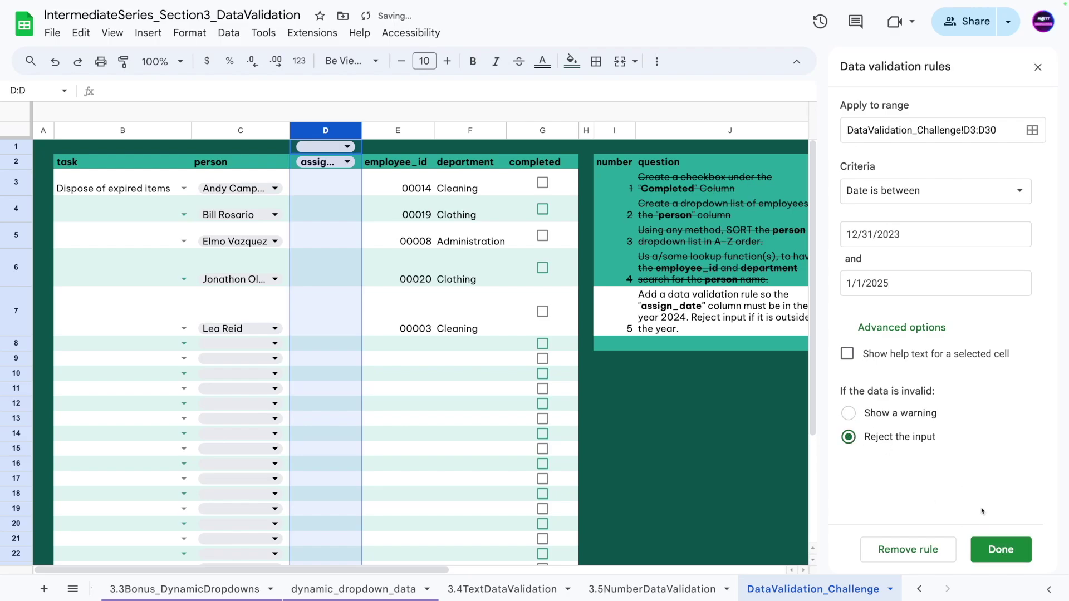
pyautogui.click(1007, 550)
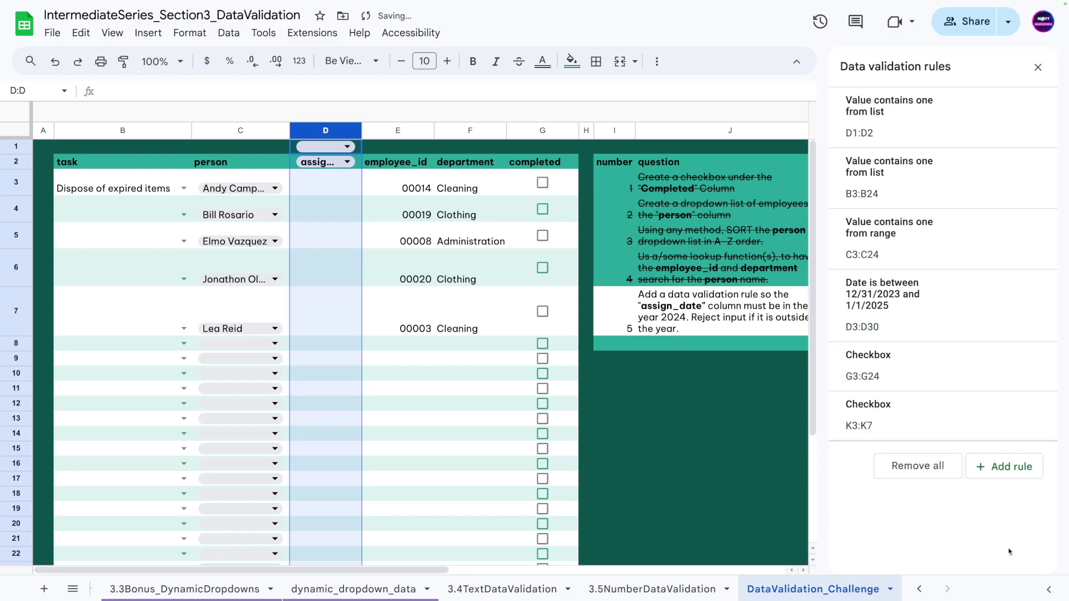
pyautogui.click(399, 277)
pyautogui.moveTo(325, 210); pyautogui.dragTo(331, 195)
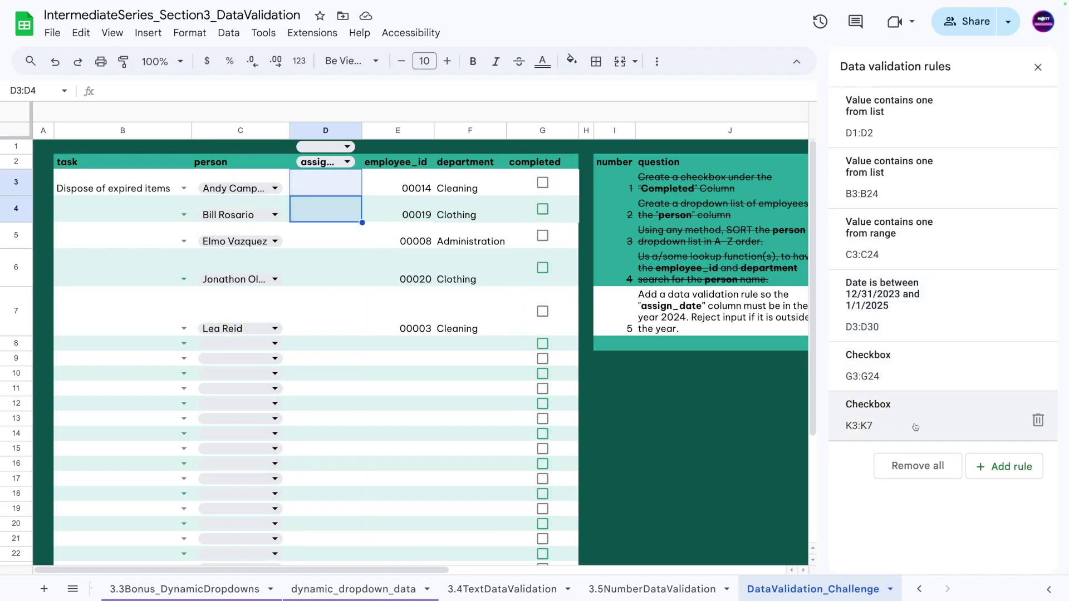
pyautogui.click(1038, 420)
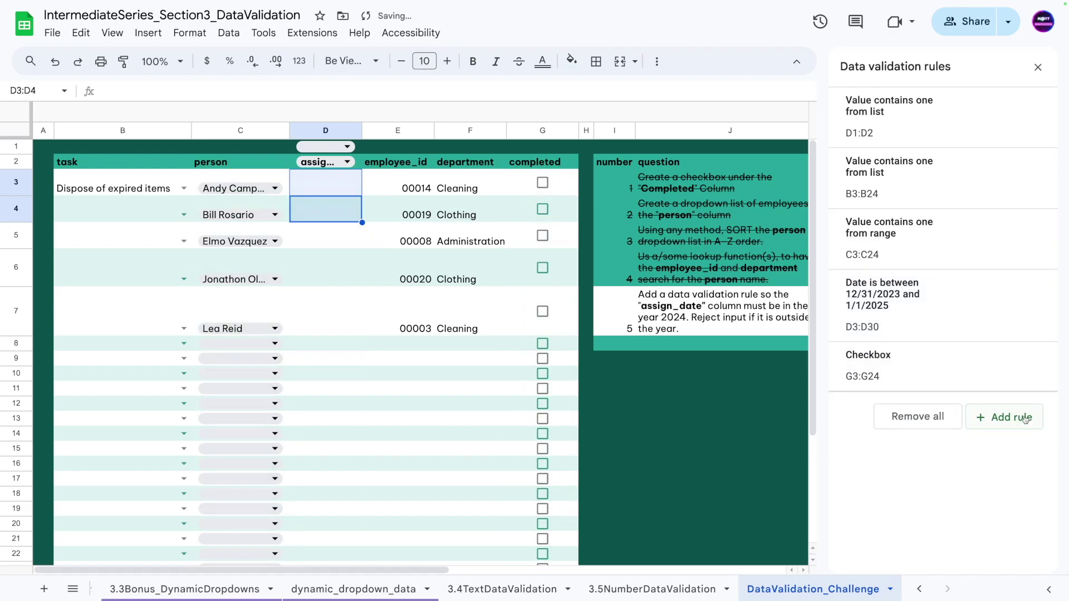
pyautogui.hotkey('ctrl', 'z')
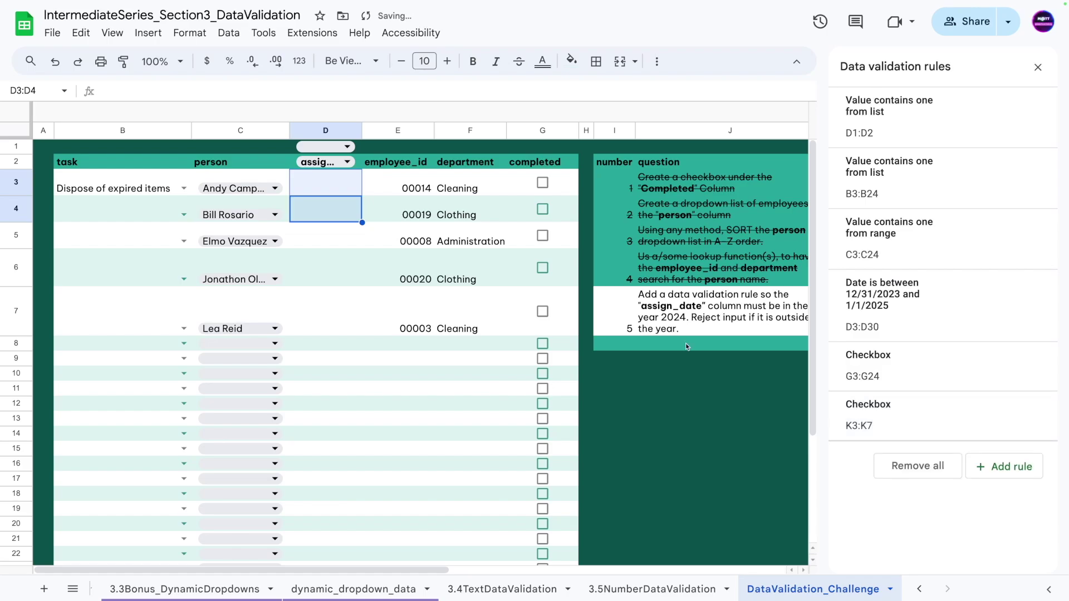
# Step: Remove the leftover dropdown rule from D1:D2
pyautogui.click(315, 207)
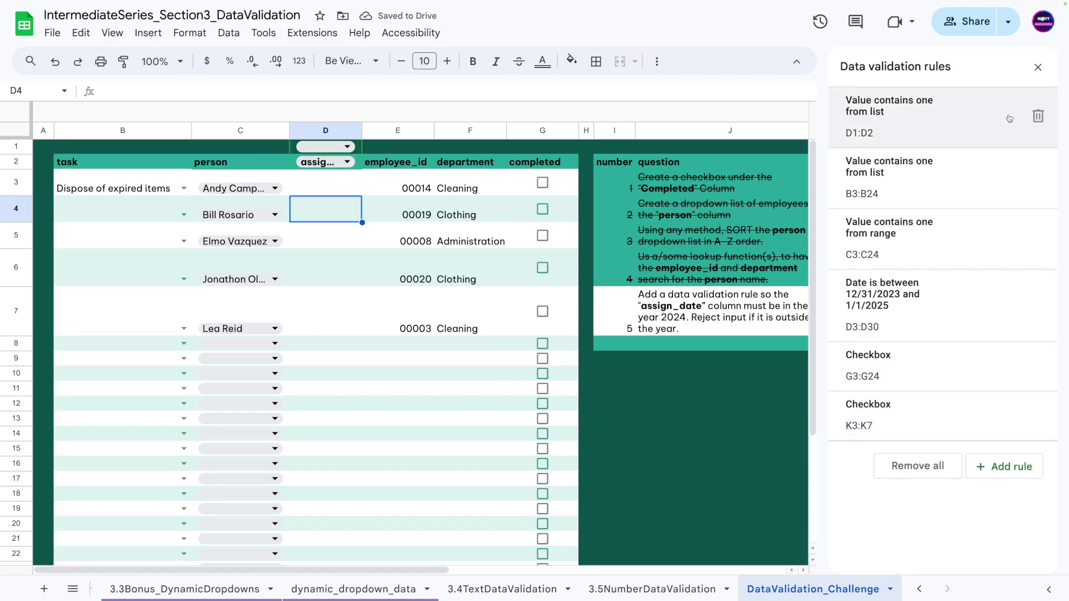
pyautogui.click(1037, 116)
pyautogui.click(330, 184)
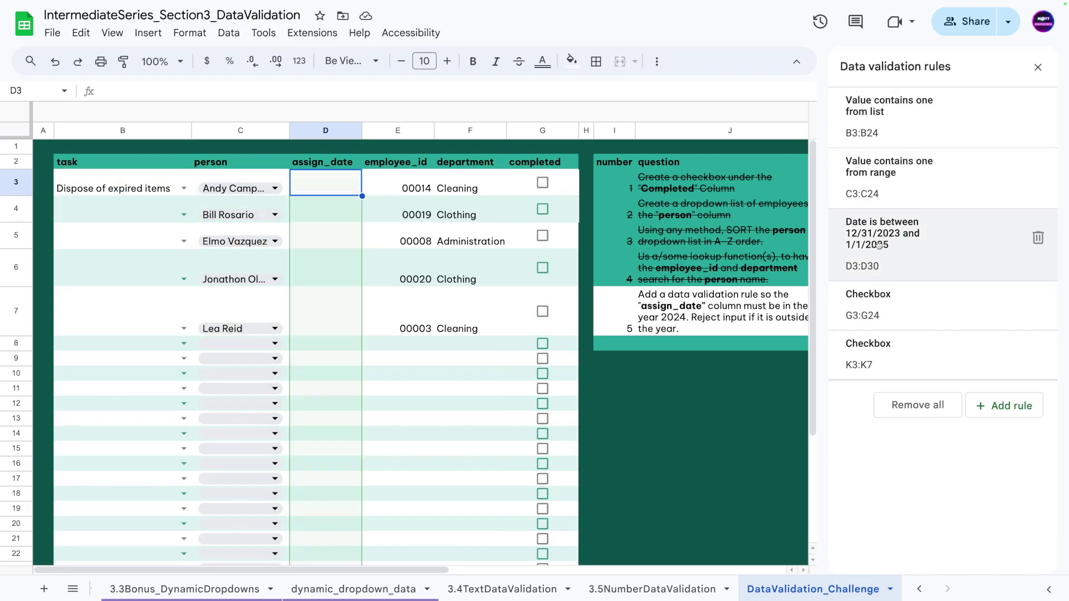
pyautogui.click(327, 268)
# Step: Enter the assign dates 1/1/2024, 12/31/2024 and 4/4/2024 in D3, D4 and D5
pyautogui.click(330, 188)
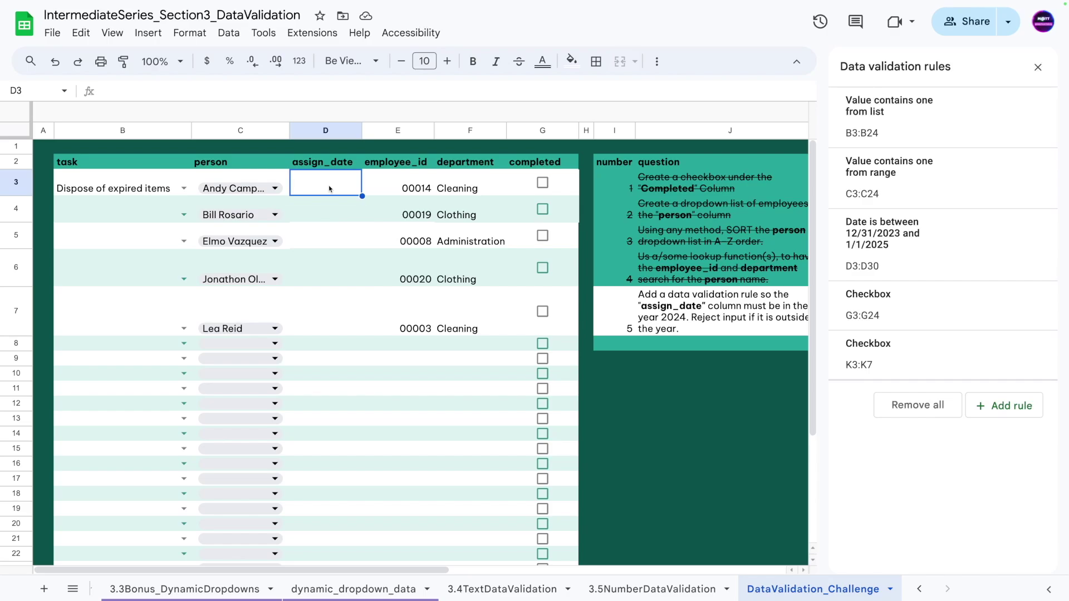
pyautogui.write('1/')
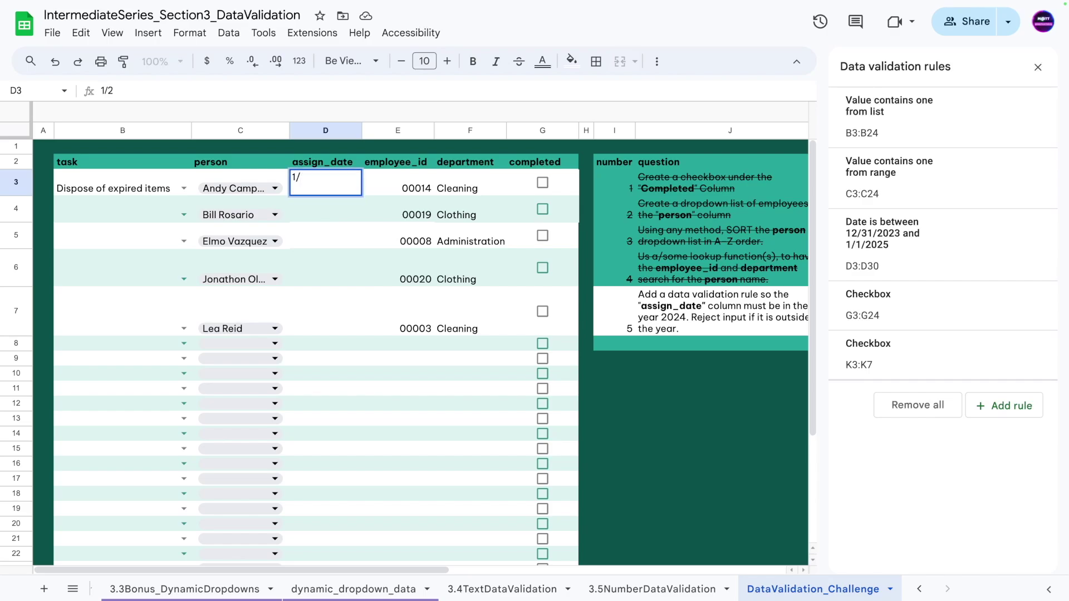
pyautogui.write('1/2024')
pyautogui.press('Return')
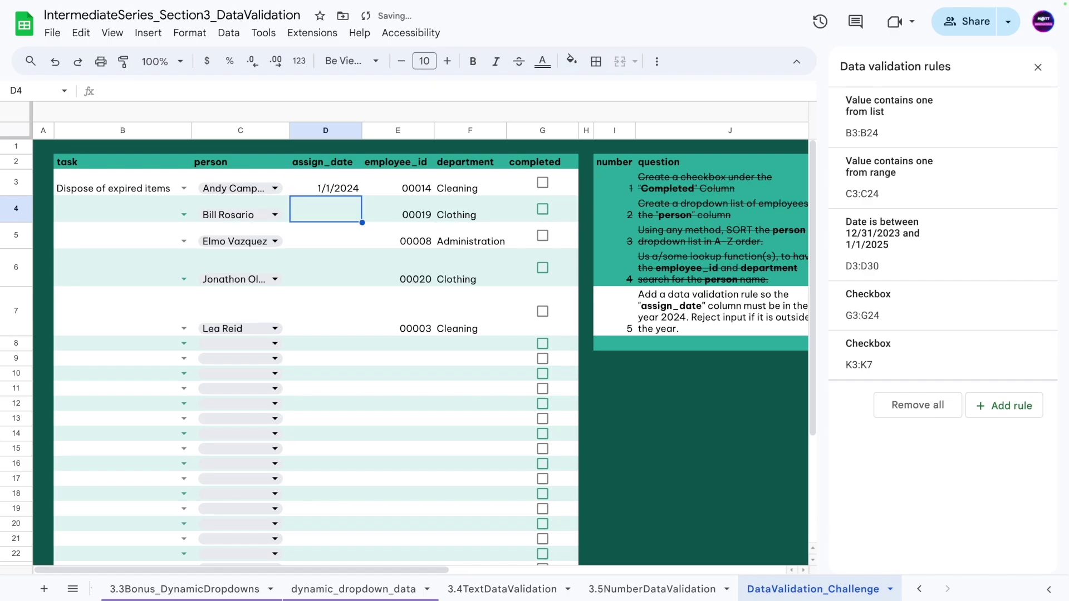
pyautogui.write('12/31/2024')
pyautogui.press('Return')
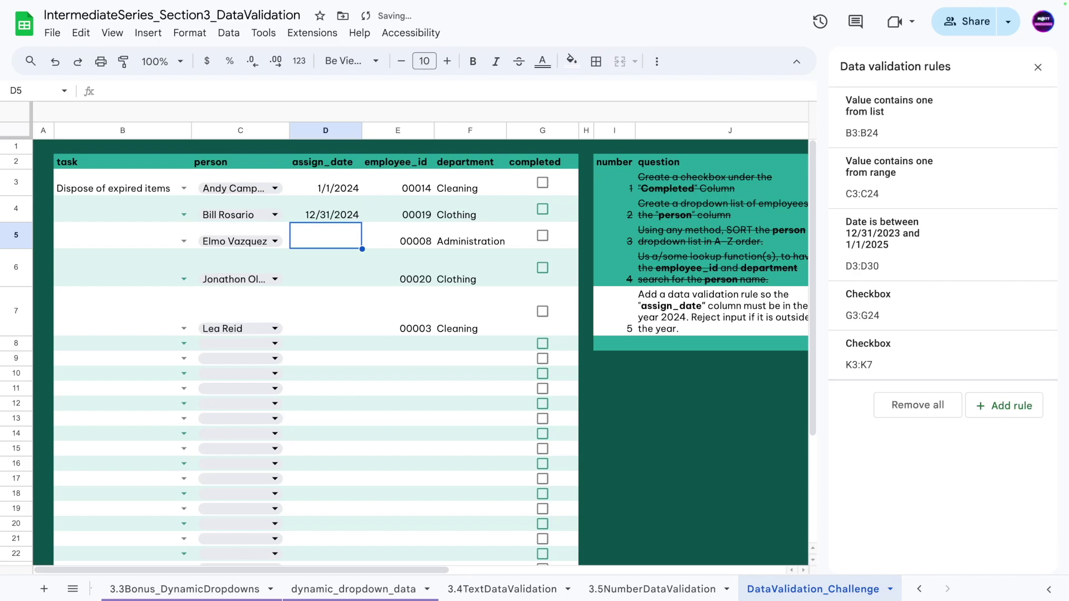
pyautogui.write('4/4/2024')
pyautogui.press('Return')
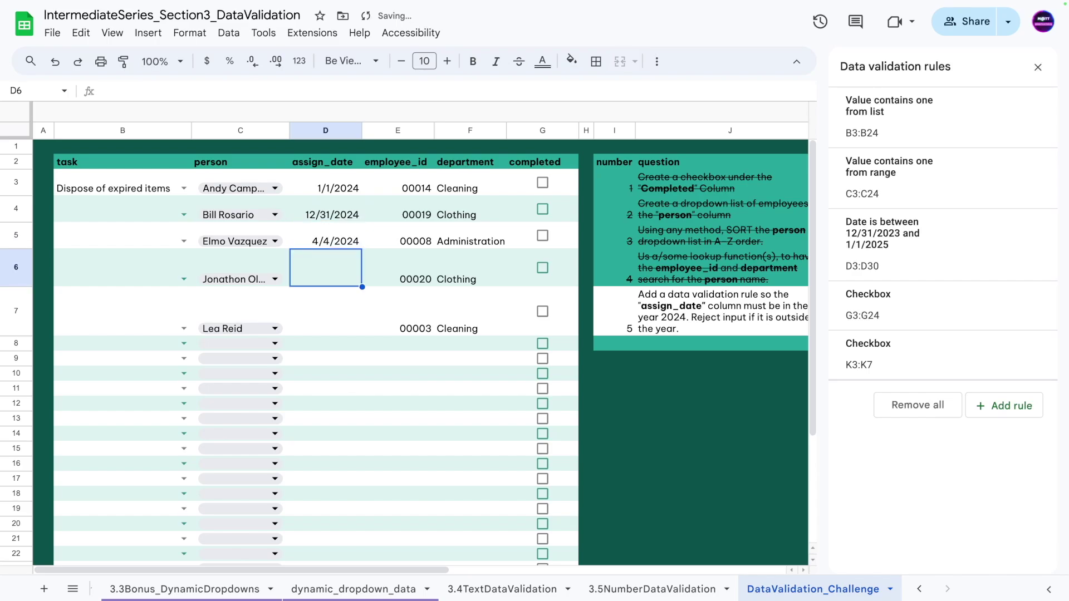
# Step: Test the date rule in D6 by entering 1/1/2021 and, after dismissing the alert, 1/1/2025
pyautogui.write('1/')
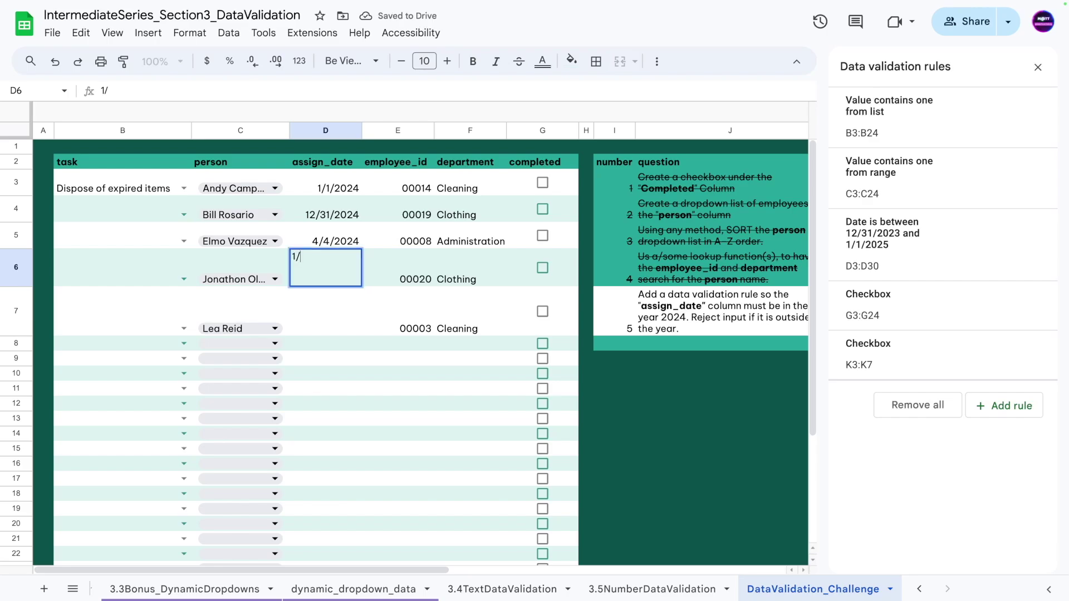
pyautogui.write('1/2021')
pyautogui.press('Return')
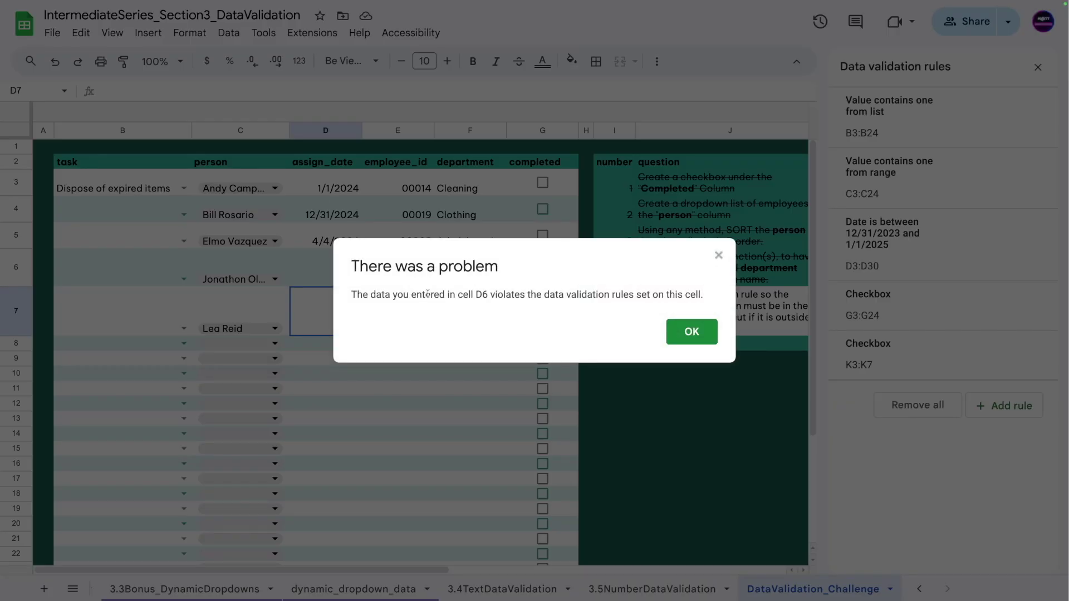
pyautogui.click(691, 331)
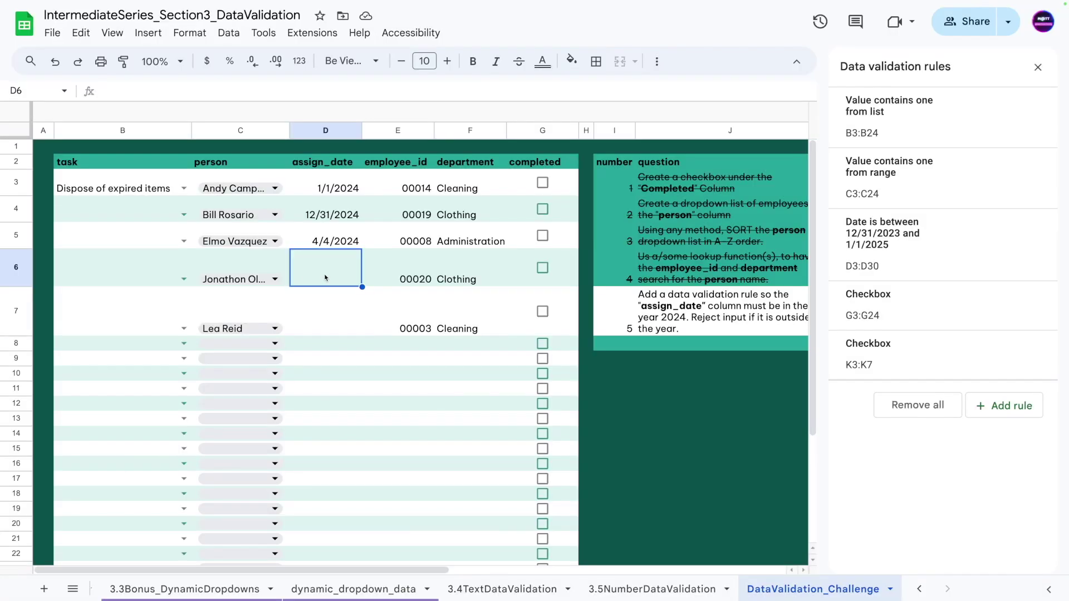
pyautogui.write('1/1/2025')
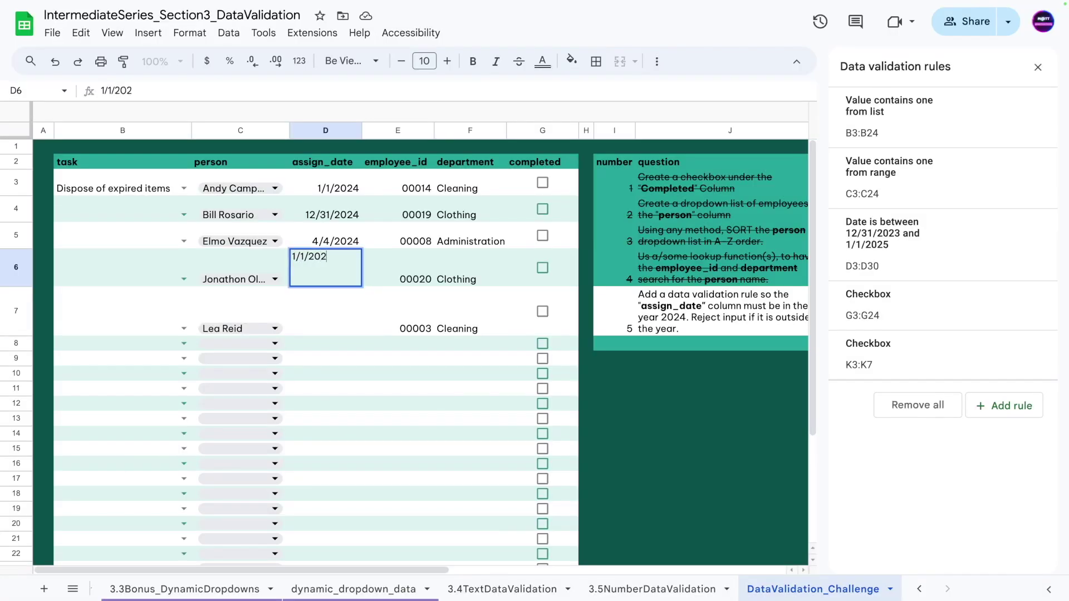
pyautogui.press('Return')
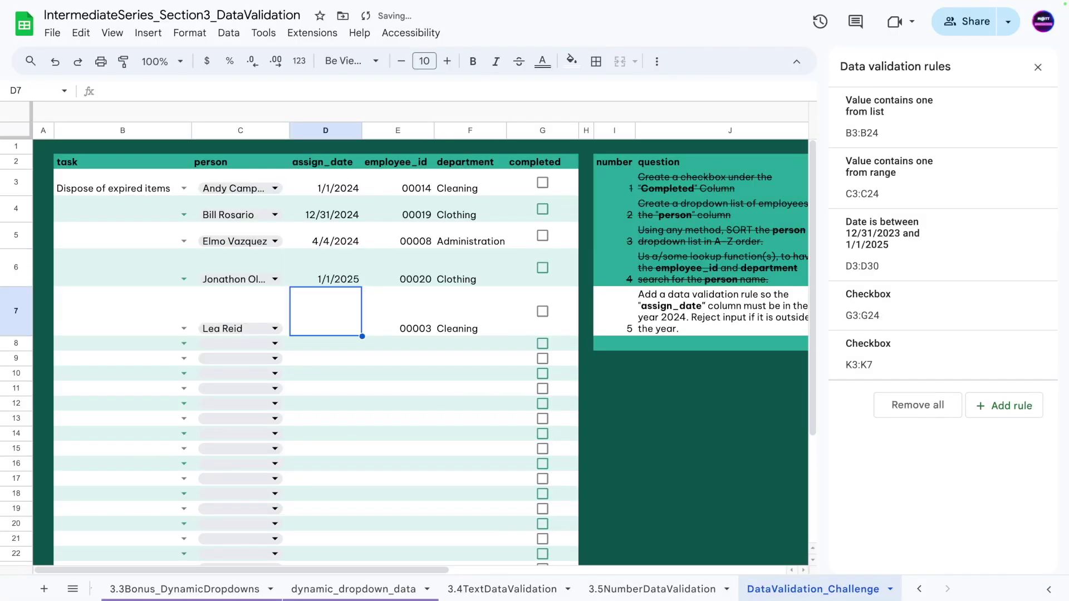
# Step: Edit the assign_date rule on D3:D30 so its end date is 12/31/2024
pyautogui.click(328, 278)
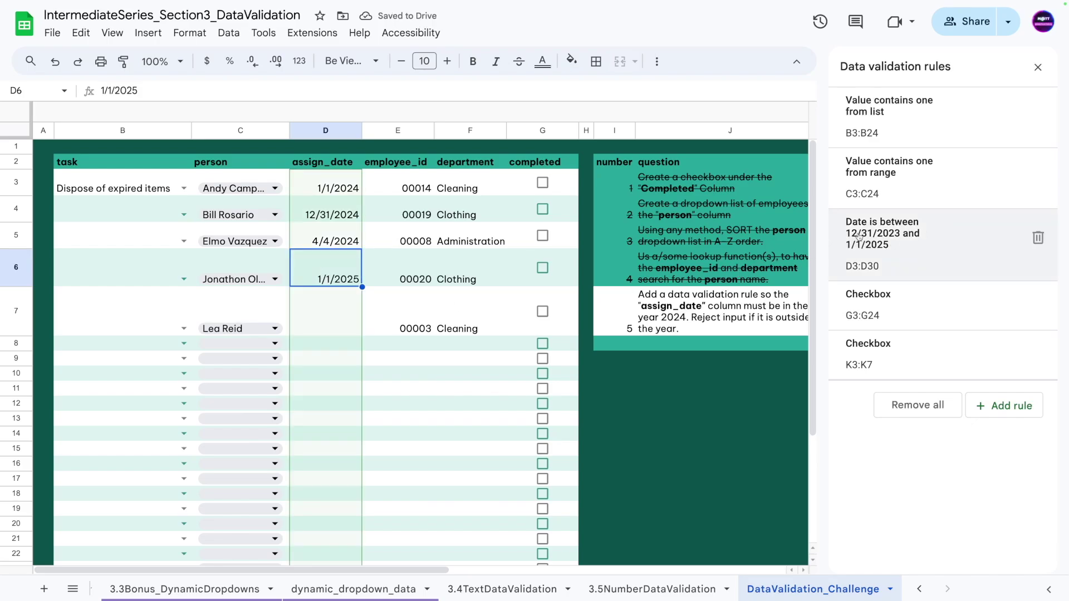
pyautogui.click(860, 238)
pyautogui.tripleClick(861, 237)
pyautogui.hotkey('ctrl', 'c')
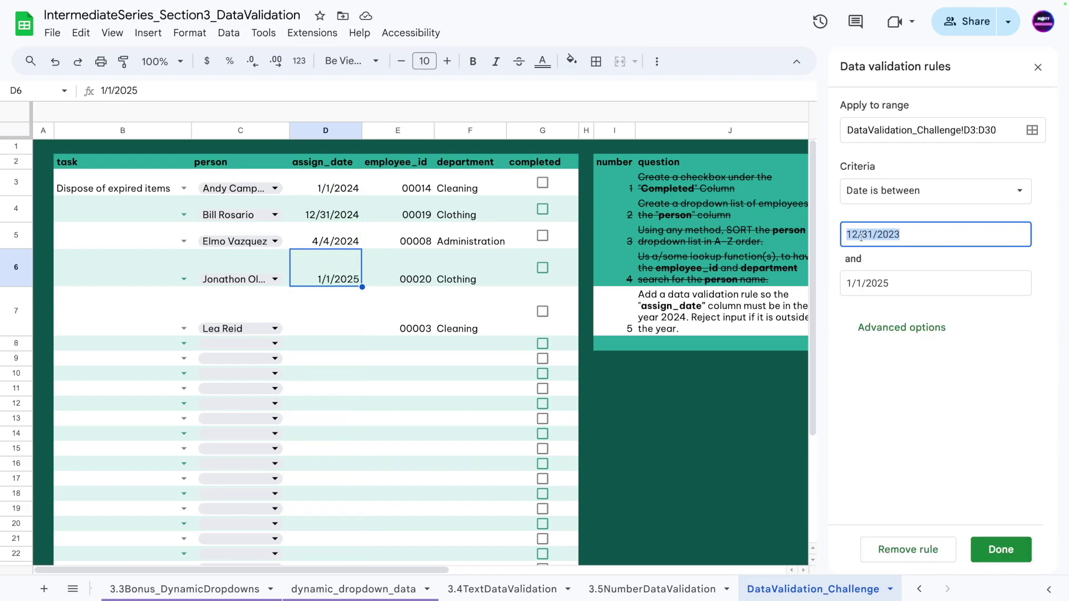
pyautogui.doubleClick(906, 279)
pyautogui.hotkey('ctrl', 'a')
pyautogui.hotkey('ctrl', 'v')
pyautogui.press('BackSpace')
pyautogui.press('BackSpace')
pyautogui.write('4')
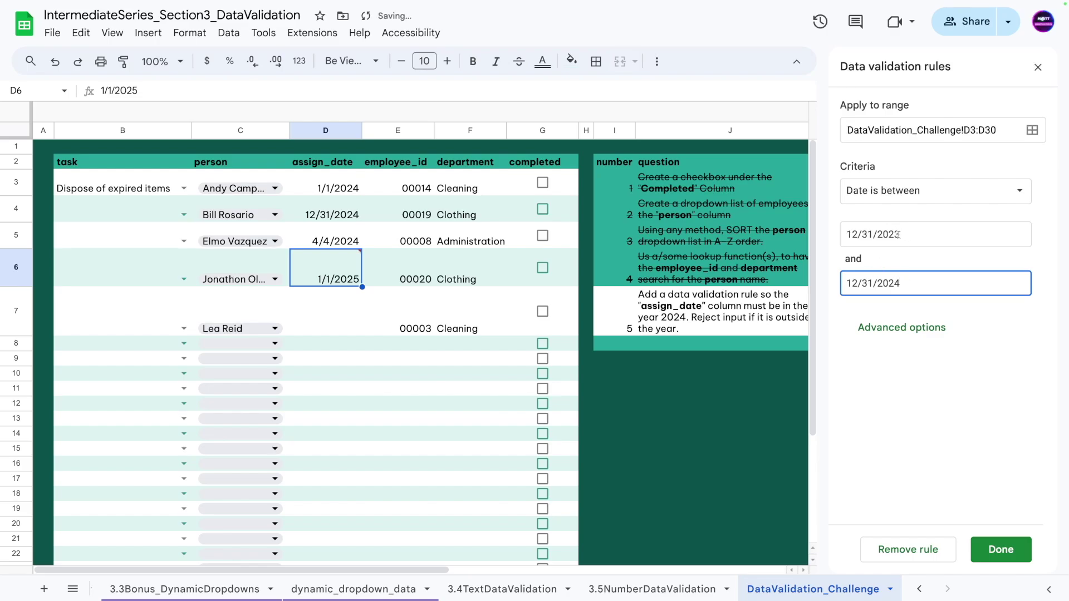
# Step: Set the assign_date rule's start date to 1/1/2024 and save the rule
pyautogui.moveTo(854, 234); pyautogui.dragTo(1024, 234)
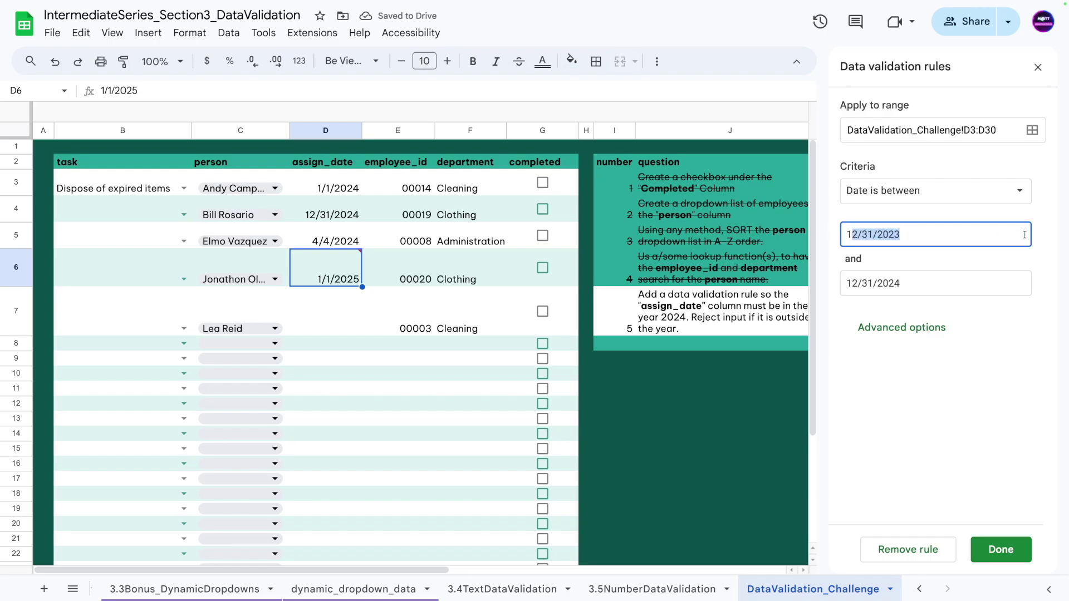
pyautogui.write('/1/')
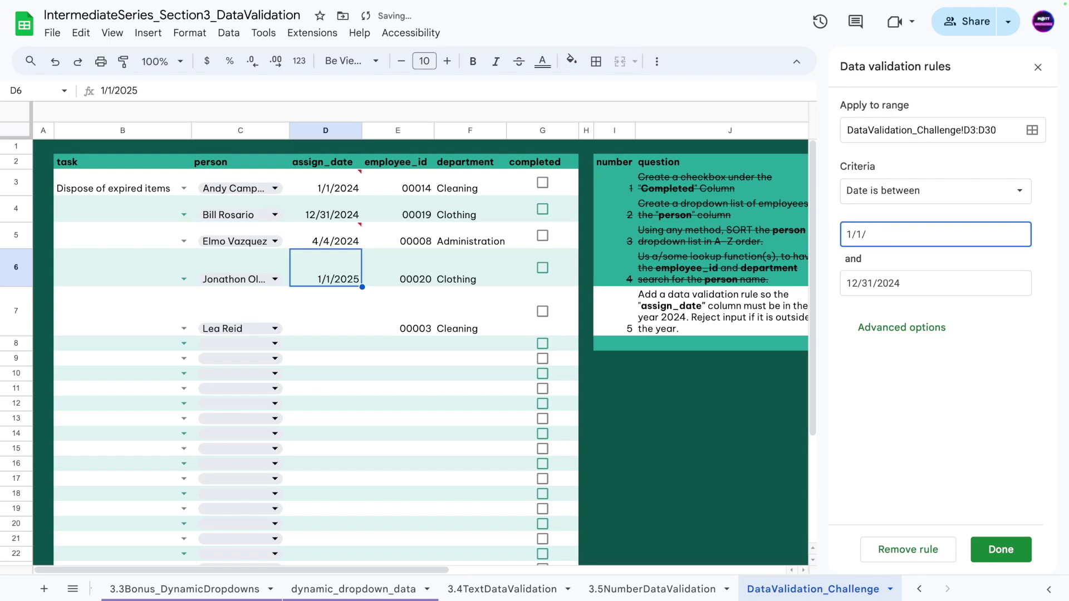
pyautogui.write('2024')
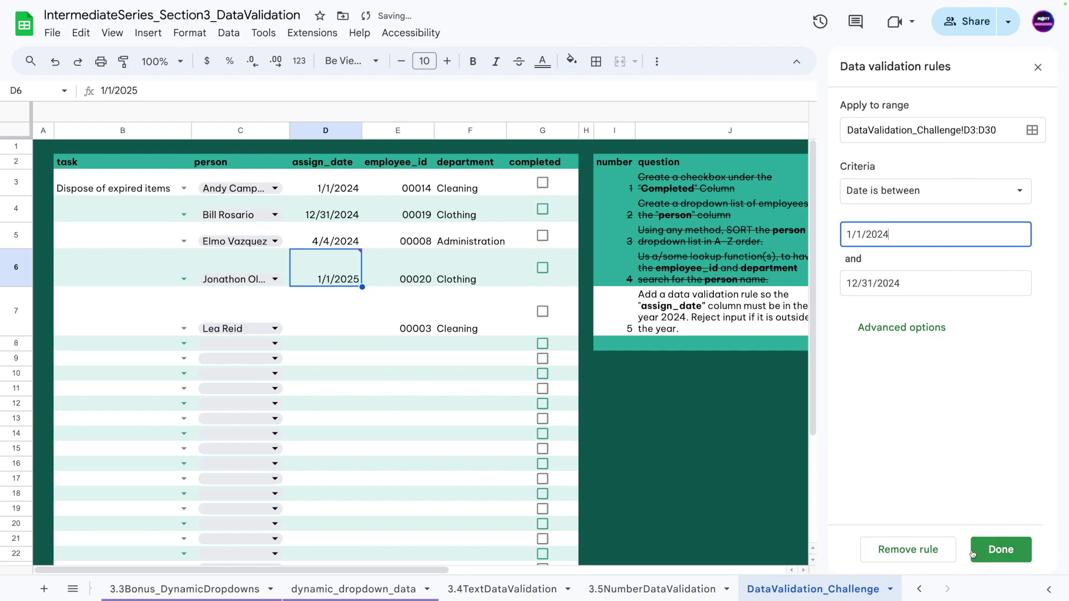
pyautogui.click(992, 548)
# Step: Replace the out-of-range assign date in D6 with 12/10/2024
pyautogui.click(301, 311)
pyautogui.doubleClick(323, 268)
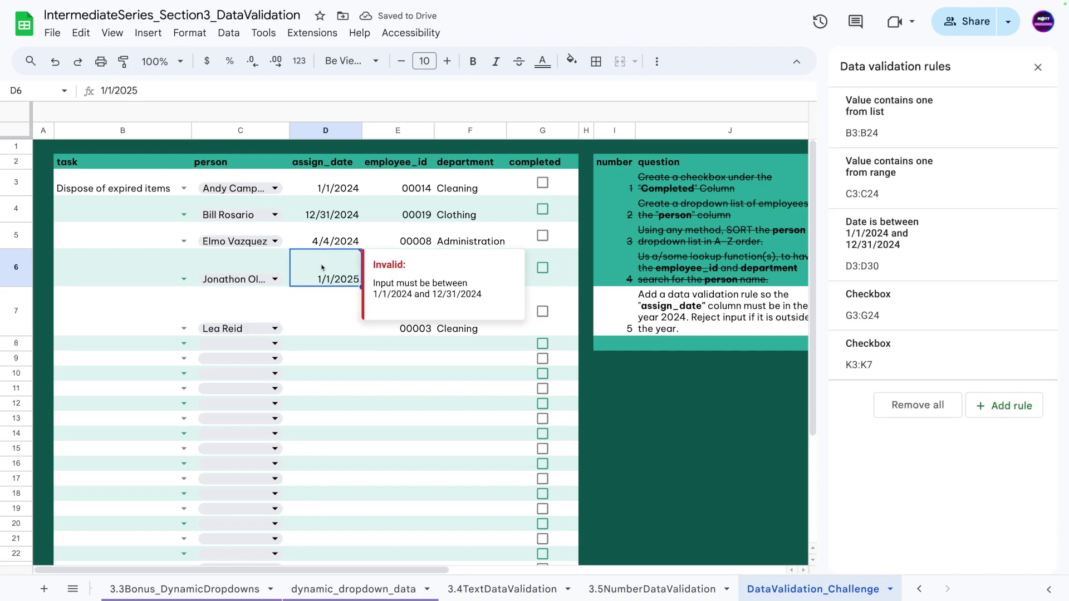
pyautogui.click(342, 352)
pyautogui.click(663, 332)
pyautogui.doubleClick(357, 266)
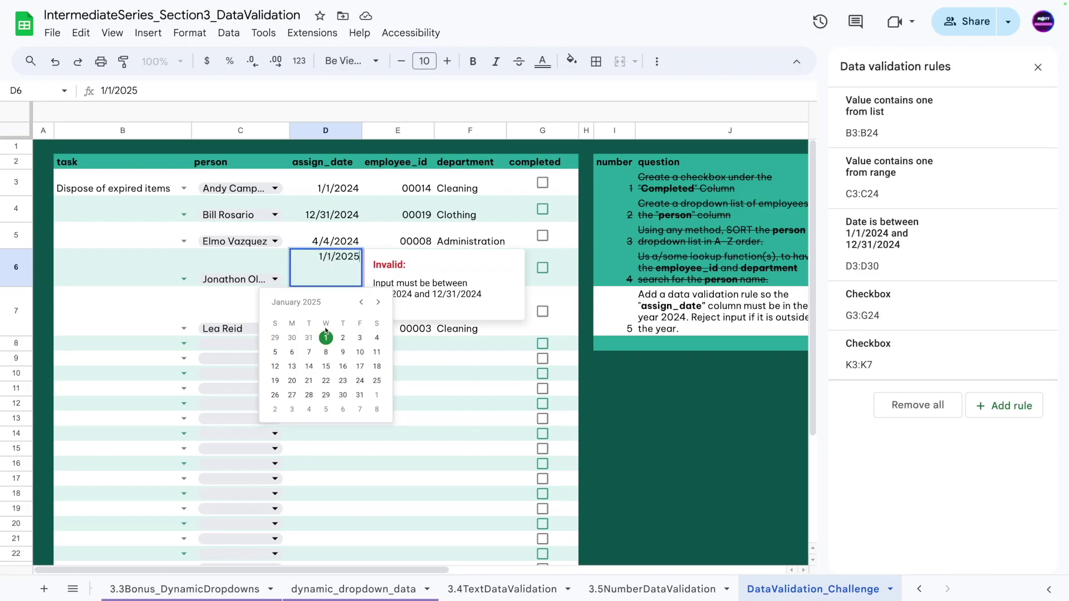
pyautogui.click(363, 303)
pyautogui.click(309, 352)
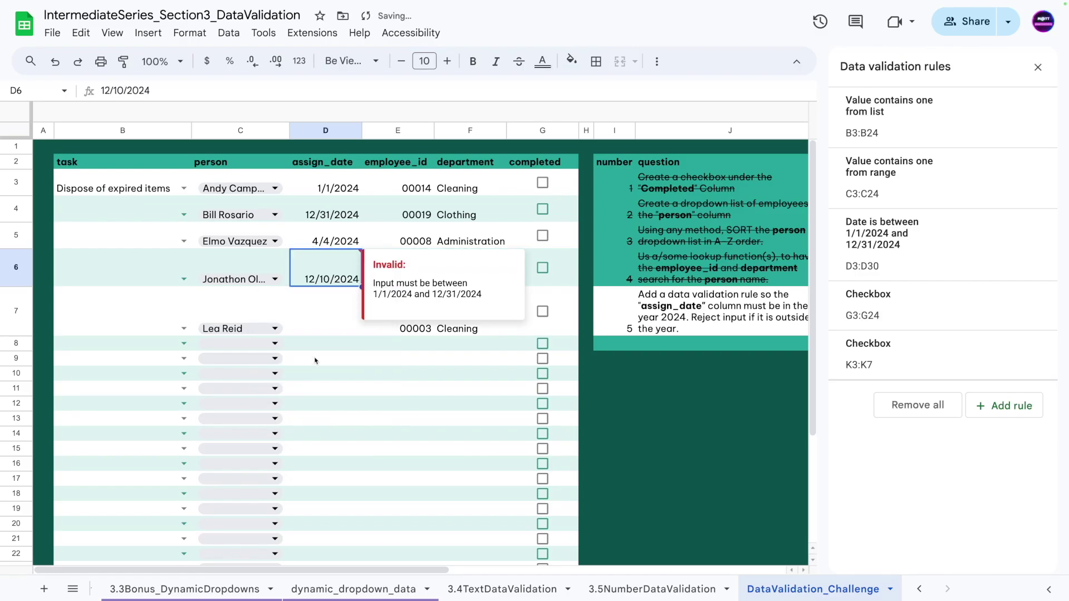
pyautogui.click(334, 359)
pyautogui.click(325, 306)
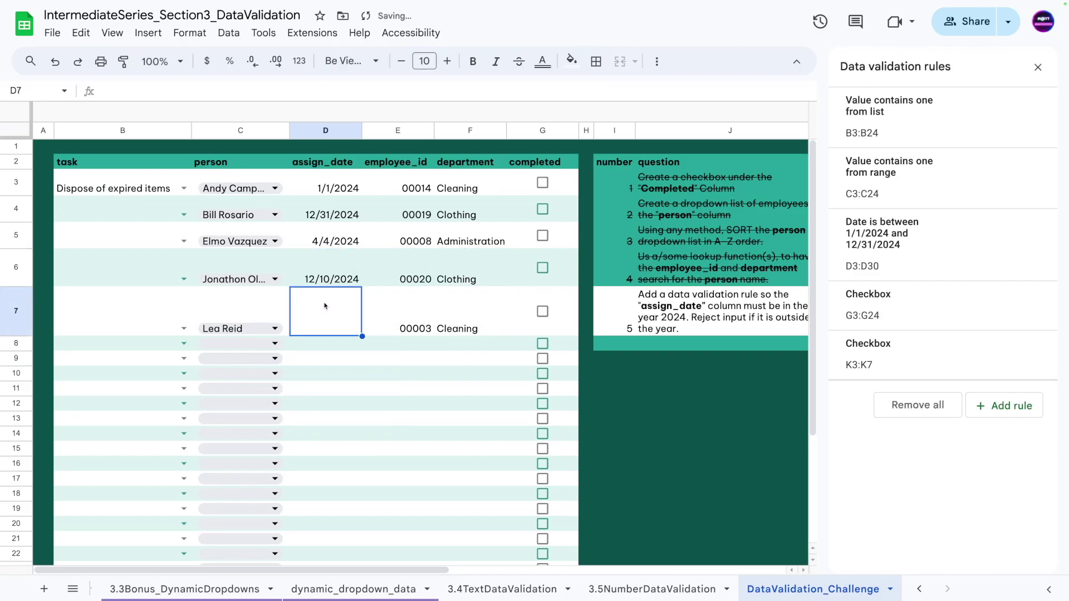
# Step: Test the date rule in D7 by entering 1.2.2024, and dismiss the alert
pyautogui.moveTo(329, 180); pyautogui.dragTo(306, 487)
pyautogui.click(329, 187)
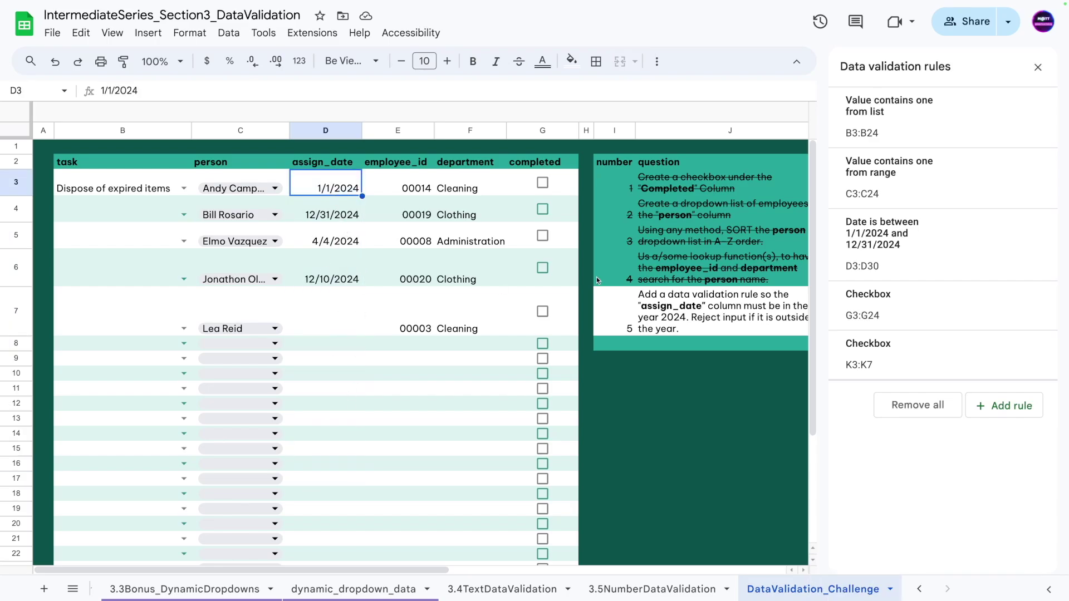
pyautogui.moveTo(907, 234)
pyautogui.click(323, 323)
pyautogui.write('1=')
pyautogui.press('BackSpace')
pyautogui.write('.2.2024')
pyautogui.press('Return')
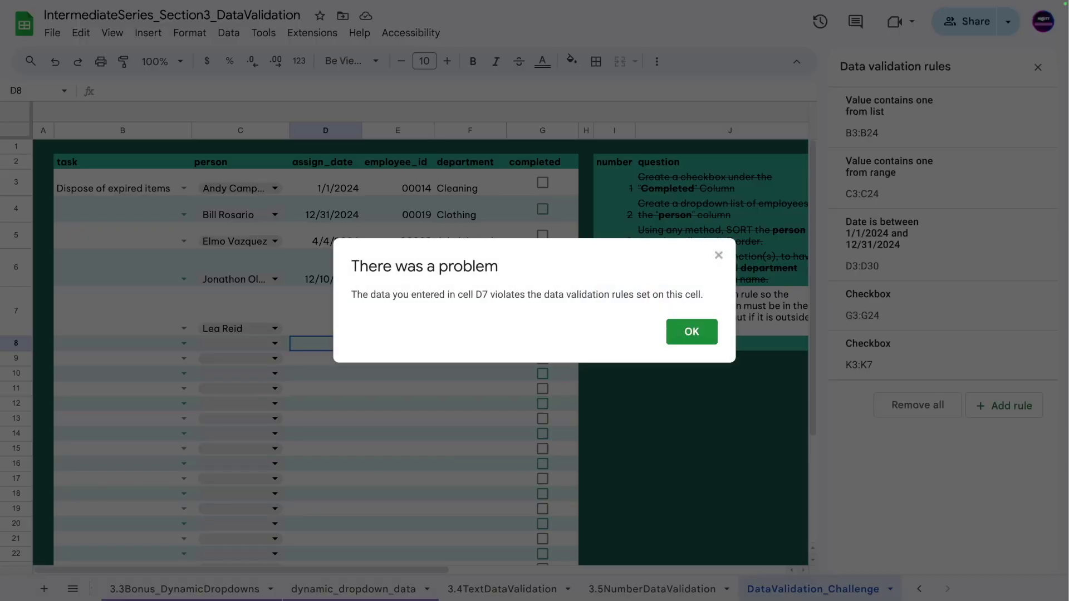
pyautogui.press('Return')
pyautogui.click(319, 314)
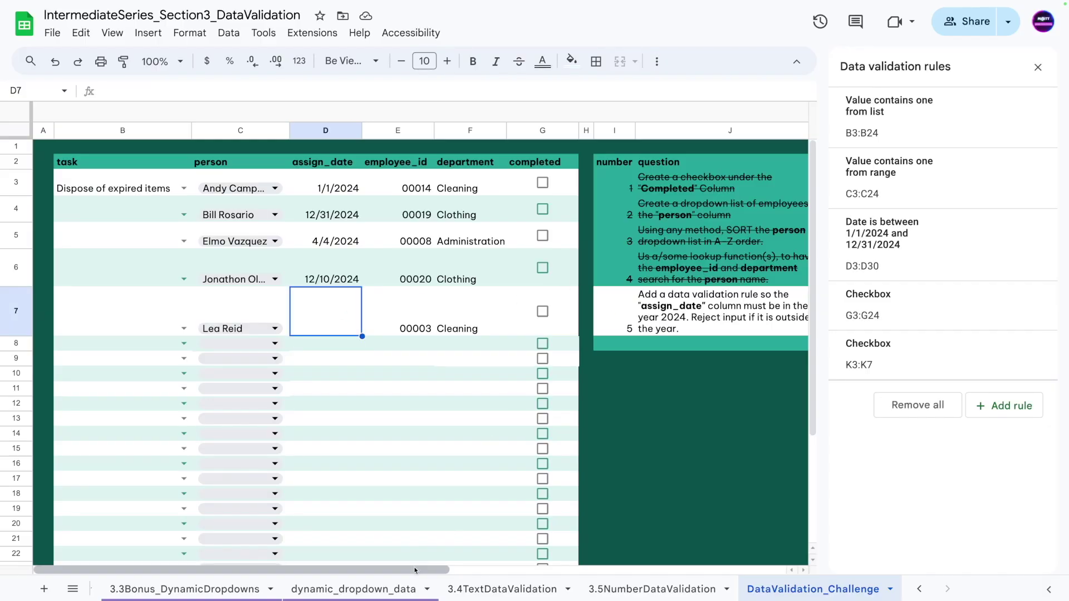
# Step: Mark question 5 as completed in the challenge question list
pyautogui.moveTo(417, 569); pyautogui.dragTo(549, 556)
pyautogui.click(609, 312)
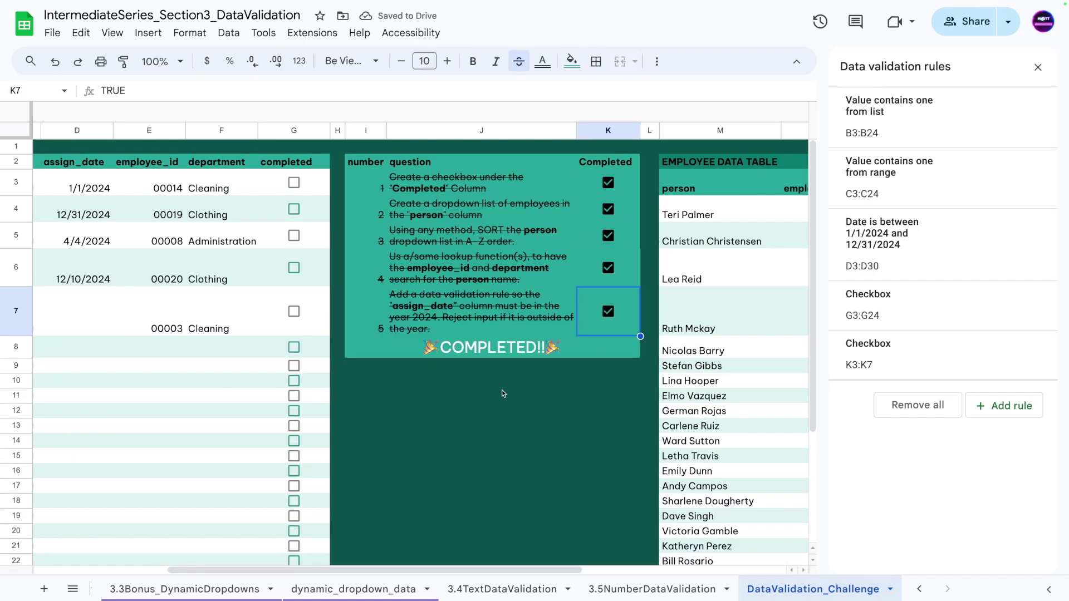
# Step: Tick the completed checkboxes for the five assigned people in G3:G7
pyautogui.moveTo(189, 570); pyautogui.dragTo(17, 563)
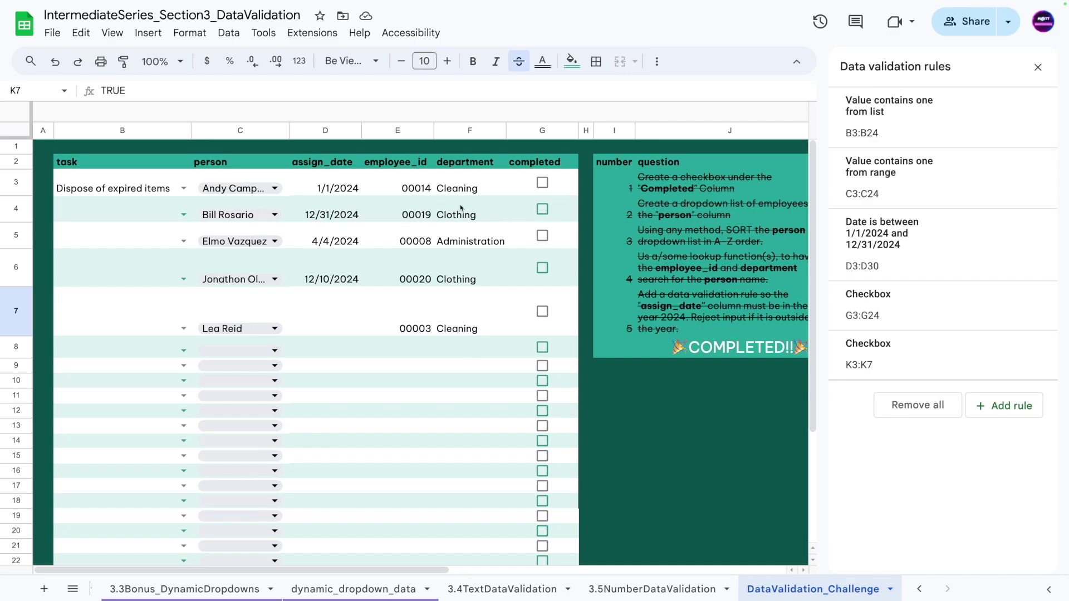
pyautogui.click(542, 182)
pyautogui.click(543, 209)
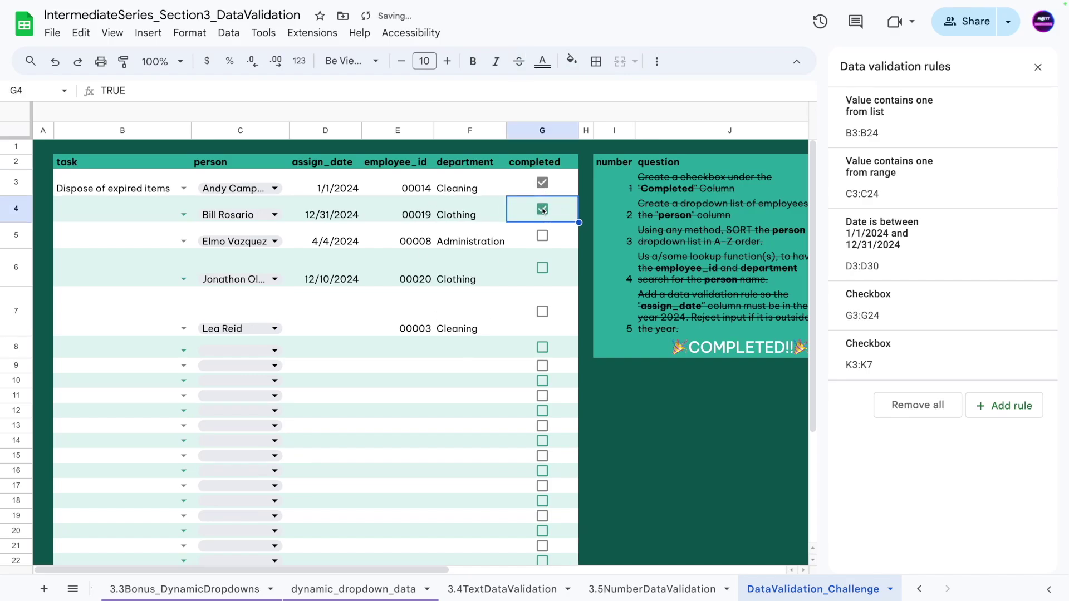
pyautogui.click(543, 236)
pyautogui.click(542, 268)
pyautogui.click(543, 311)
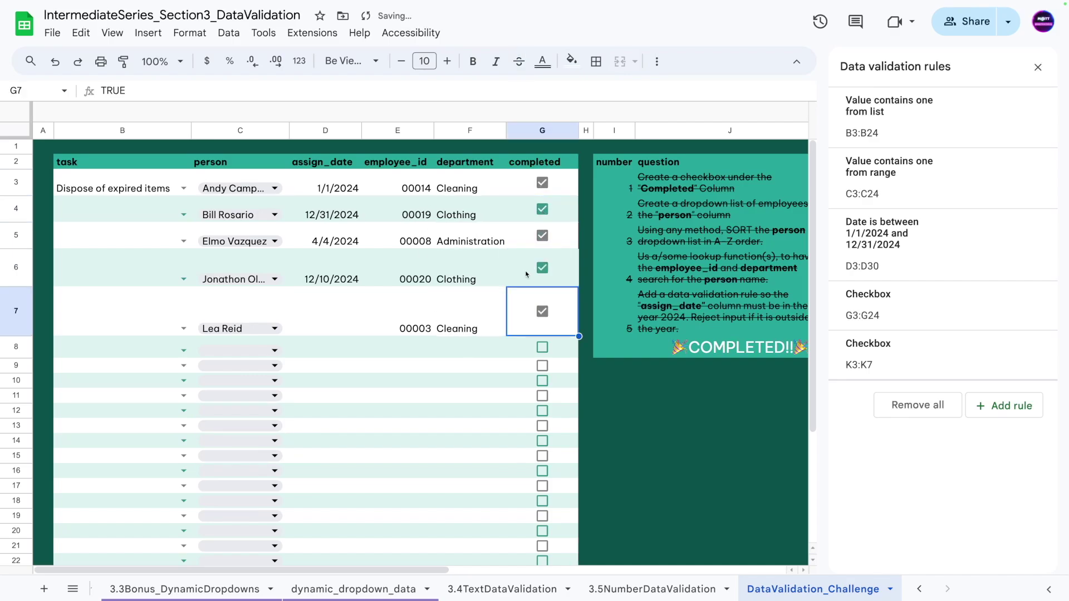
# Step: Toggle the completed checkbox in G3 off and back on, and close the data validation rules
pyautogui.click(753, 225)
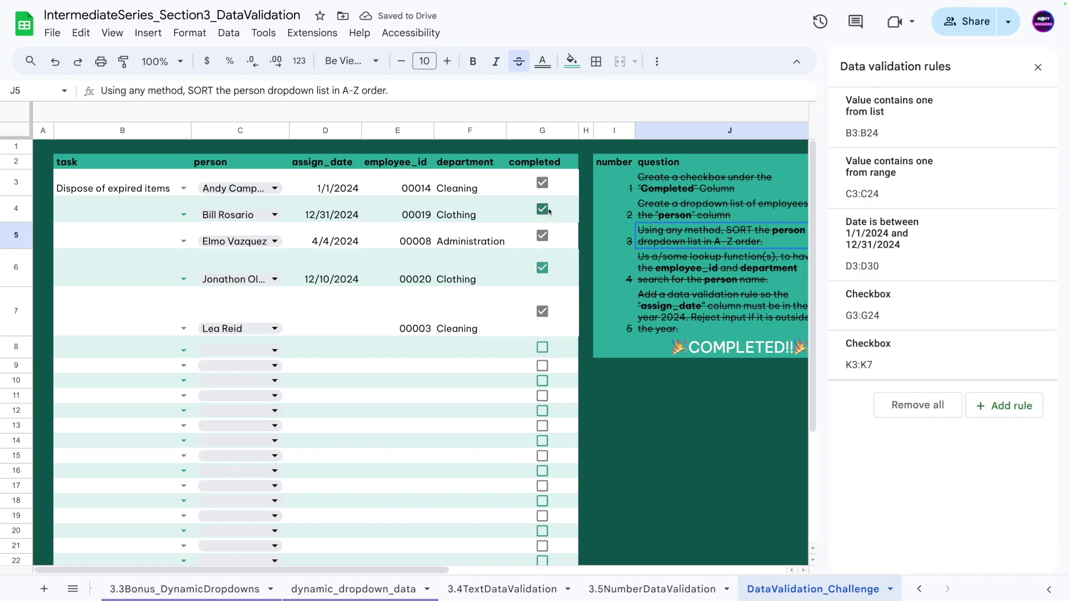
pyautogui.click(542, 183)
pyautogui.click(542, 184)
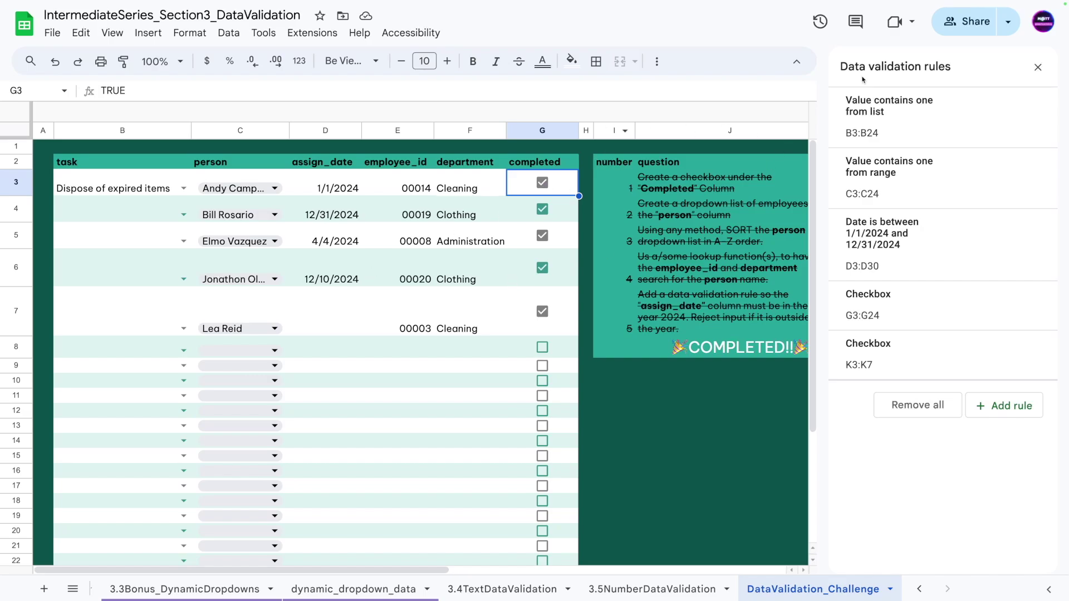
pyautogui.click(1037, 68)
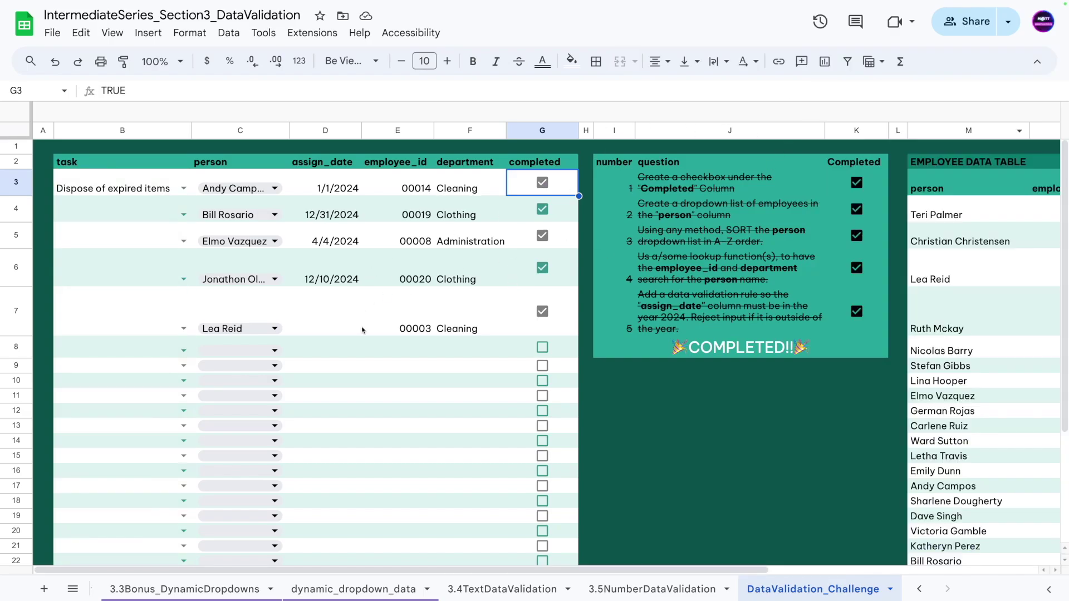